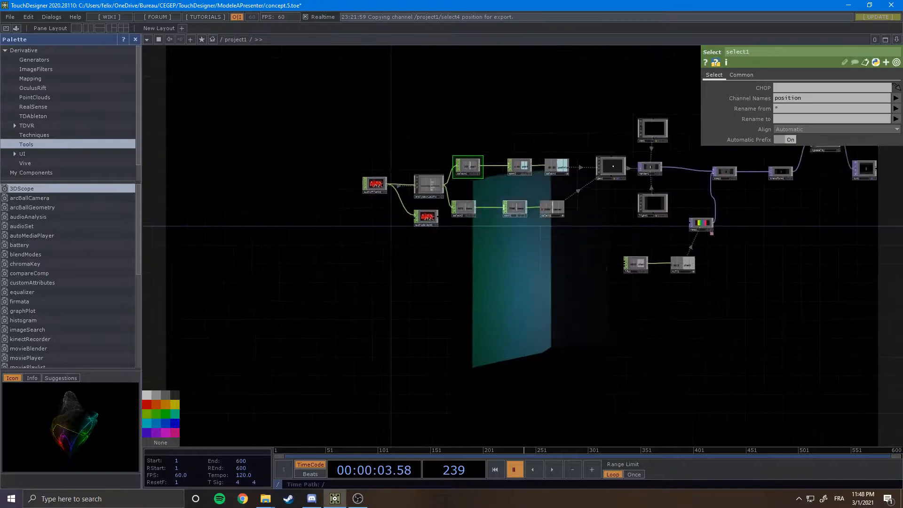
Examine the finished audio-reactive node network and its rendered visual output while playing the timeline.
{"action": "left_click_drag", "start_coordinate": [527, 261], "coordinate": [603, 315]}
{"action": "scroll", "coordinate": [534, 219], "scroll_direction": "up", "scroll_amount": 5}
{"action": "left_click_drag", "start_coordinate": [330, 282], "coordinate": [634, 133]}
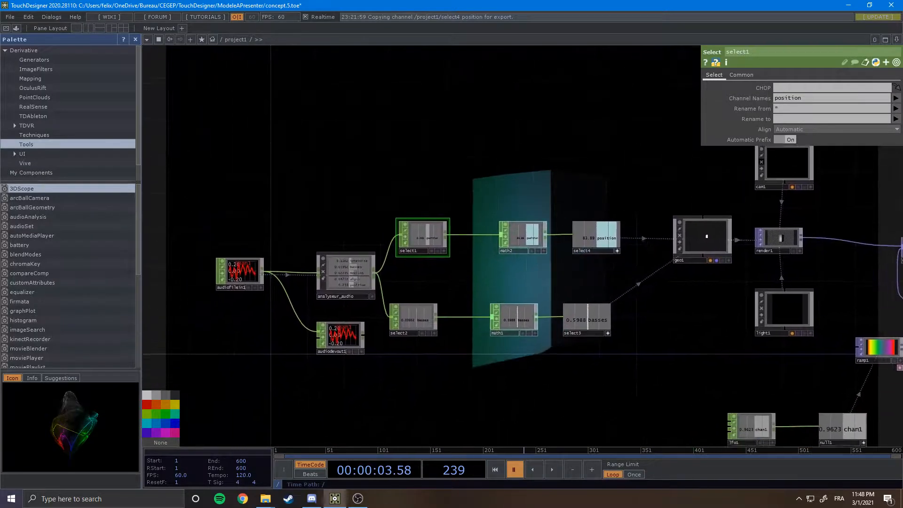
{"action": "scroll", "coordinate": [232, 207], "scroll_direction": "up", "scroll_amount": 3}
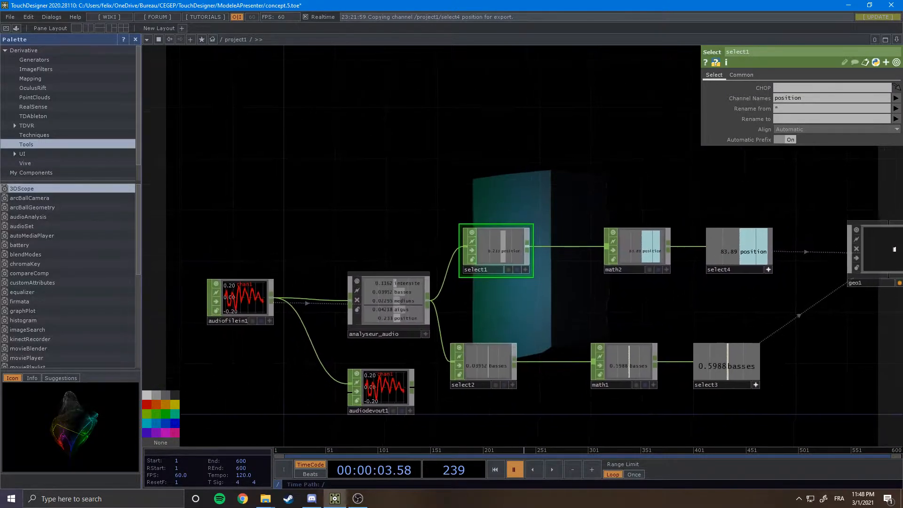
{"action": "left_click_drag", "start_coordinate": [301, 207], "coordinate": [316, 192]}
{"action": "scroll", "coordinate": [409, 283], "scroll_direction": "up", "scroll_amount": 3}
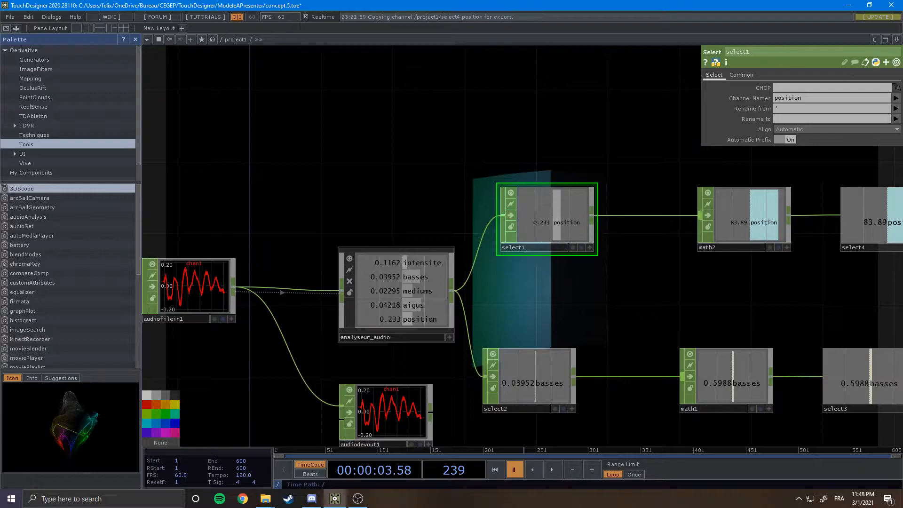
{"action": "scroll", "coordinate": [280, 320], "scroll_direction": "down", "scroll_amount": 5}
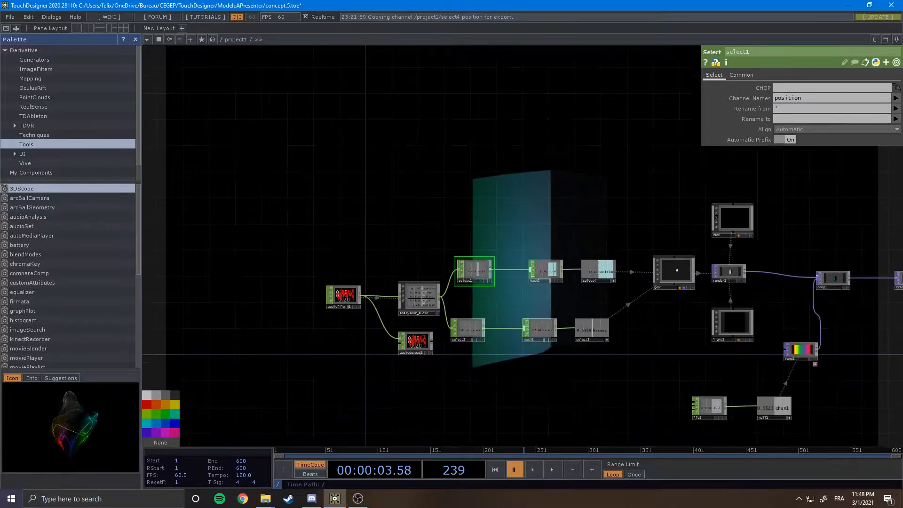
{"action": "left_click_drag", "start_coordinate": [583, 207], "coordinate": [495, 320]}
{"action": "left_click", "coordinate": [554, 469]}
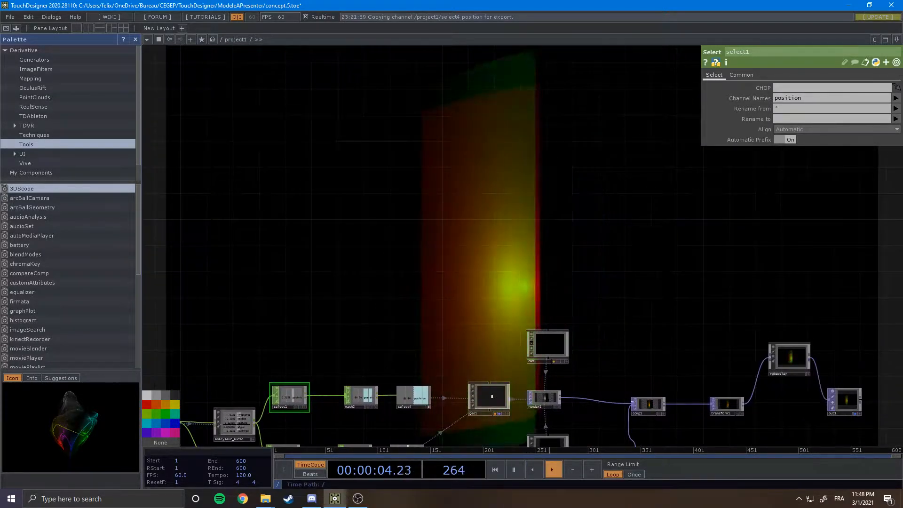
{"action": "left_click_drag", "start_coordinate": [541, 282], "coordinate": [523, 310]}
{"action": "scroll", "coordinate": [573, 335], "scroll_direction": "down", "scroll_amount": 3}
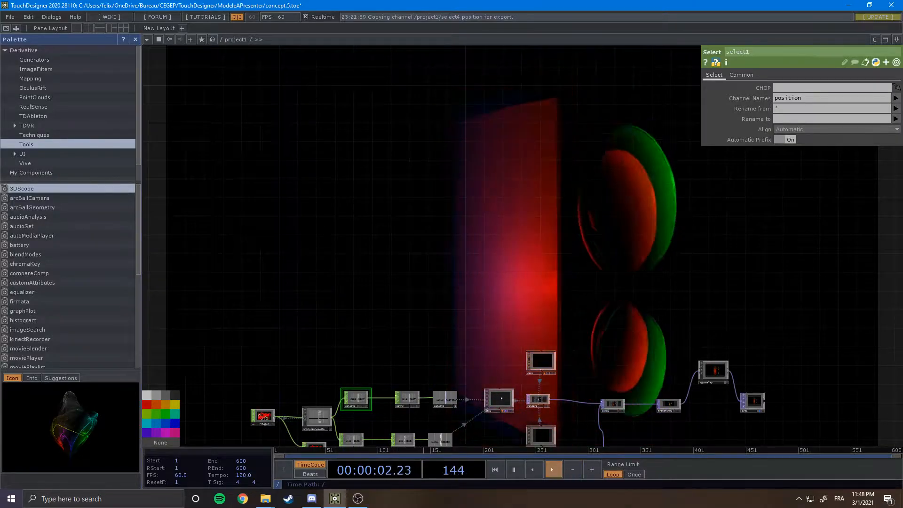
{"action": "key", "text": "space"}
{"action": "scroll", "coordinate": [614, 352], "scroll_direction": "down", "scroll_amount": 1}
{"action": "left_click_drag", "start_coordinate": [614, 352], "coordinate": [509, 232]}
{"action": "scroll", "coordinate": [555, 247], "scroll_direction": "down", "scroll_amount": 5}
{"action": "scroll", "coordinate": [554, 247], "scroll_direction": "up", "scroll_amount": 3}
{"action": "left_click_drag", "start_coordinate": [460, 189], "coordinate": [602, 183]}
{"action": "scroll", "coordinate": [490, 181], "scroll_direction": "up", "scroll_amount": 3}
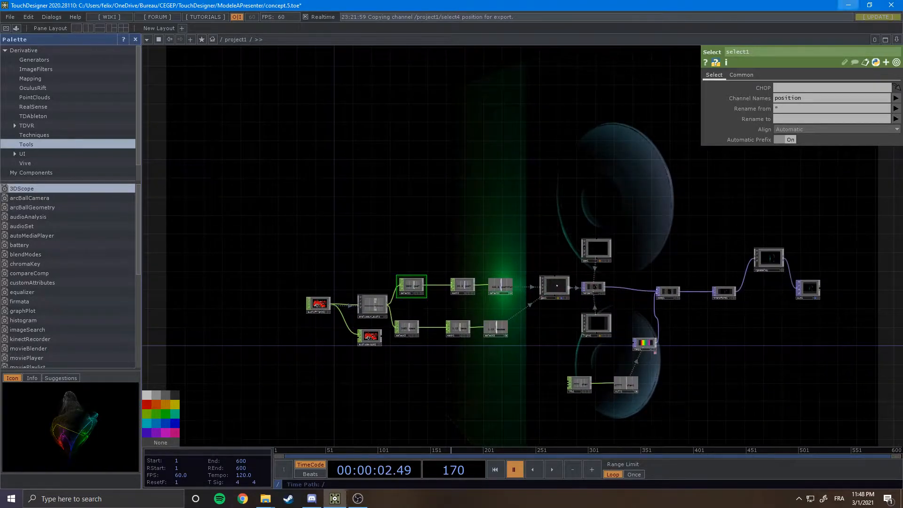
Switch to the desktop and move the Tutoriel TouchDesigner zip archive to the middle of the screen.
{"action": "key", "text": "super+d"}
{"action": "left_click", "coordinate": [334, 499]}
{"action": "left_click", "coordinate": [334, 498]}
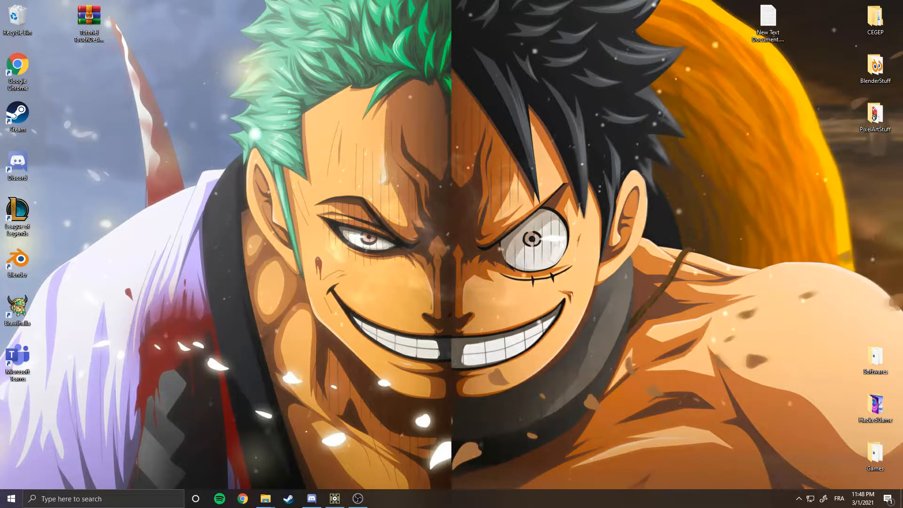
{"action": "left_click_drag", "start_coordinate": [89, 23], "coordinate": [482, 172]}
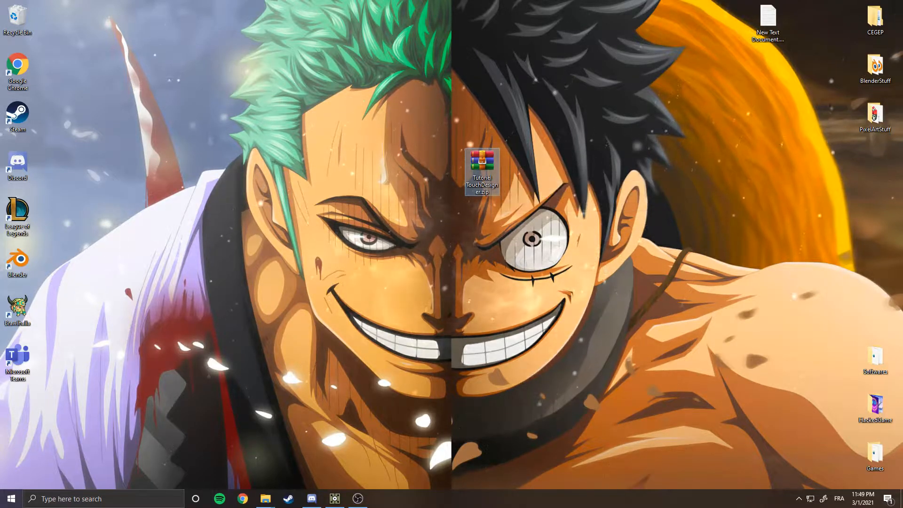
Open the zip archive in WinRAR, extract the Tutoriel TouchDesigner folder to the desktop, and close WinRAR.
{"action": "double_click", "coordinate": [482, 160]}
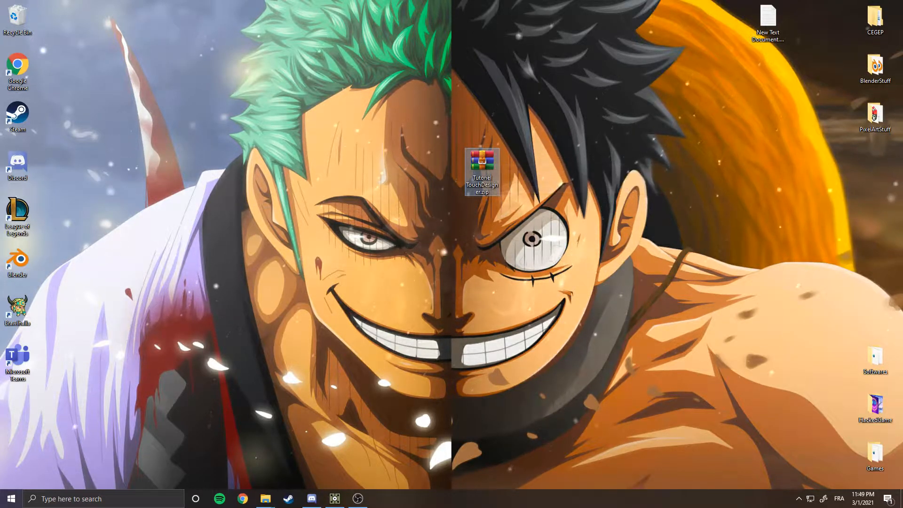
{"action": "left_click", "coordinate": [482, 259]}
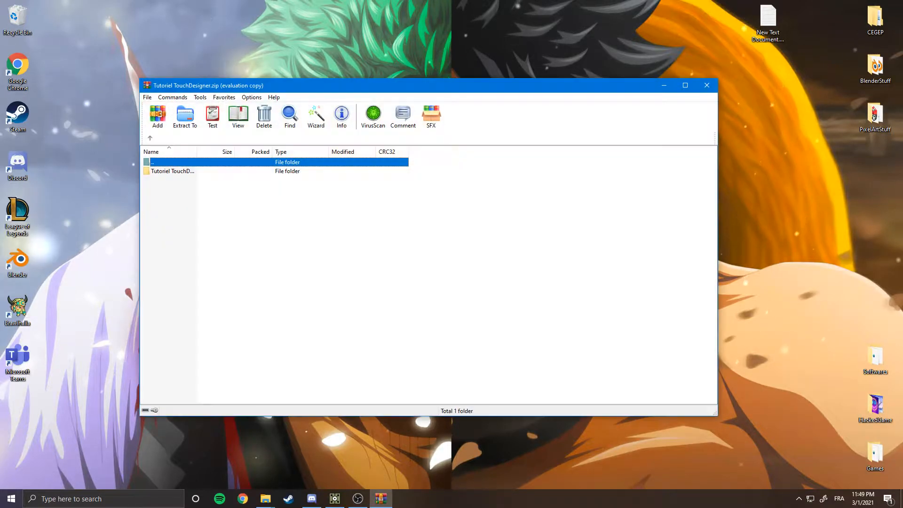
{"action": "left_click_drag", "start_coordinate": [399, 85], "coordinate": [604, 88]}
{"action": "left_click_drag", "start_coordinate": [376, 175], "coordinate": [376, 171]}
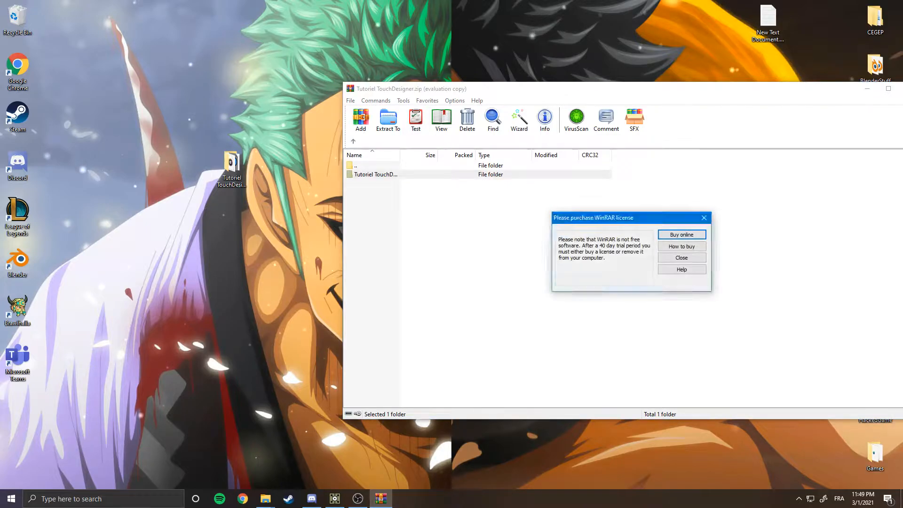
{"action": "left_click", "coordinate": [681, 259]}
{"action": "key", "text": "alt+F4"}
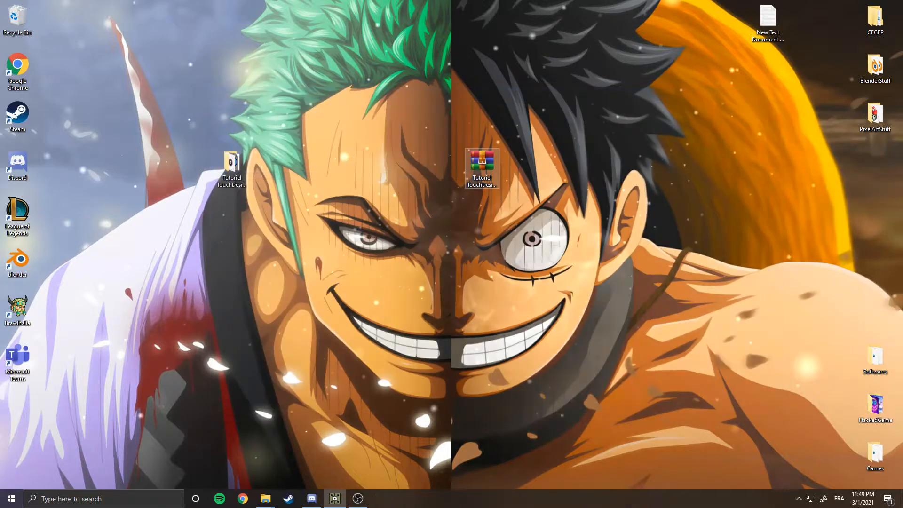
Open the extracted Tutoriel TouchDesigner folder and launch FichierDepart.toe.
{"action": "left_click_drag", "start_coordinate": [232, 165], "coordinate": [481, 214]}
{"action": "double_click", "coordinate": [482, 213]}
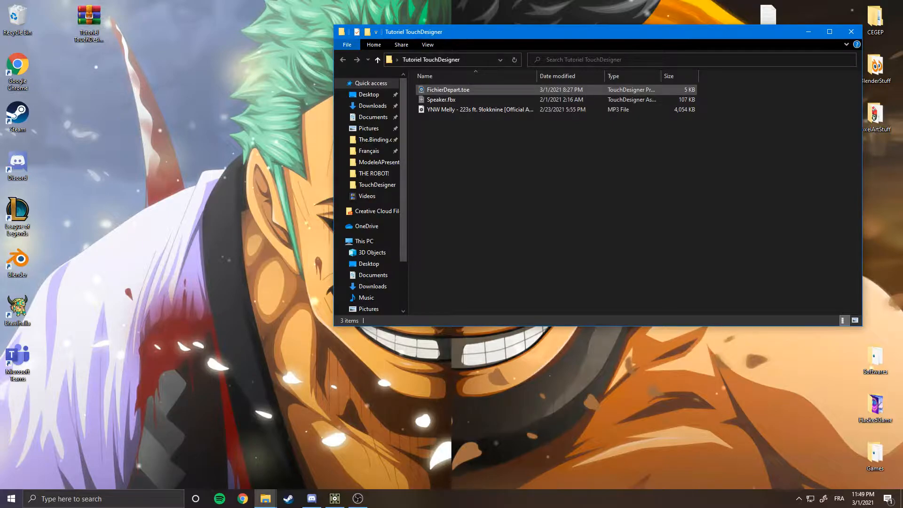
{"action": "left_click", "coordinate": [447, 90]}
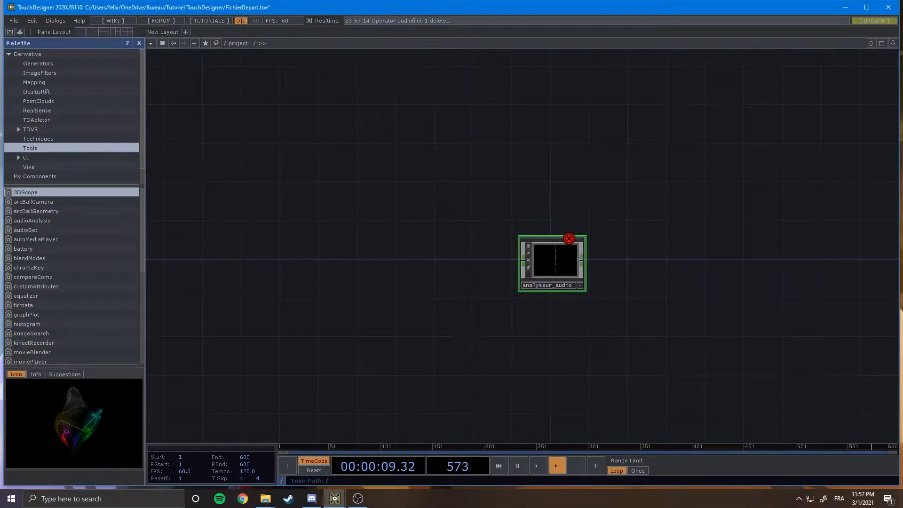
Examine the operator network inside the analyseur_audio component, then return to the project level.
{"action": "scroll", "coordinate": [552, 273], "scroll_direction": "up", "scroll_amount": 6}
{"action": "scroll", "coordinate": [352, 219], "scroll_direction": "up", "scroll_amount": 1}
{"action": "left_click_drag", "start_coordinate": [352, 219], "coordinate": [285, 316]}
{"action": "scroll", "coordinate": [284, 316], "scroll_direction": "up", "scroll_amount": 2}
{"action": "left_click_drag", "start_coordinate": [527, 285], "coordinate": [496, 336]}
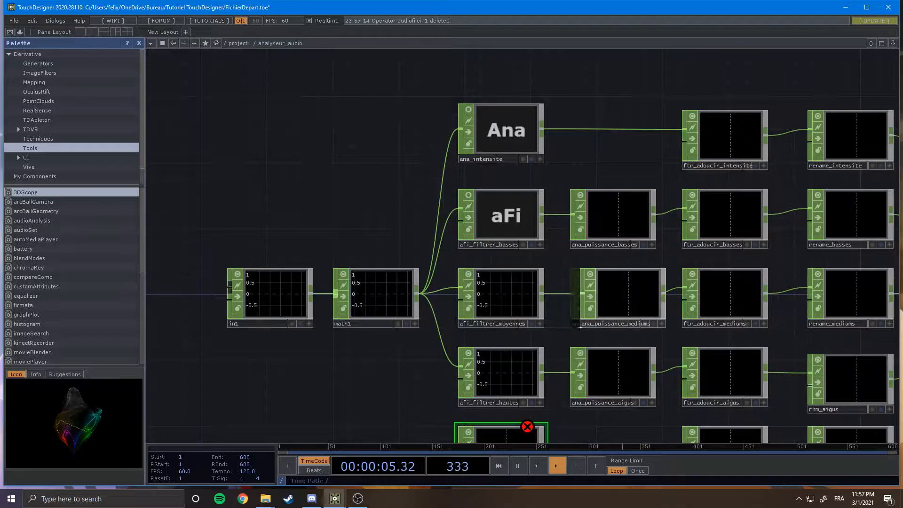
{"action": "left_click_drag", "start_coordinate": [563, 328], "coordinate": [421, 317]}
{"action": "left_click_drag", "start_coordinate": [528, 142], "coordinate": [470, 130]}
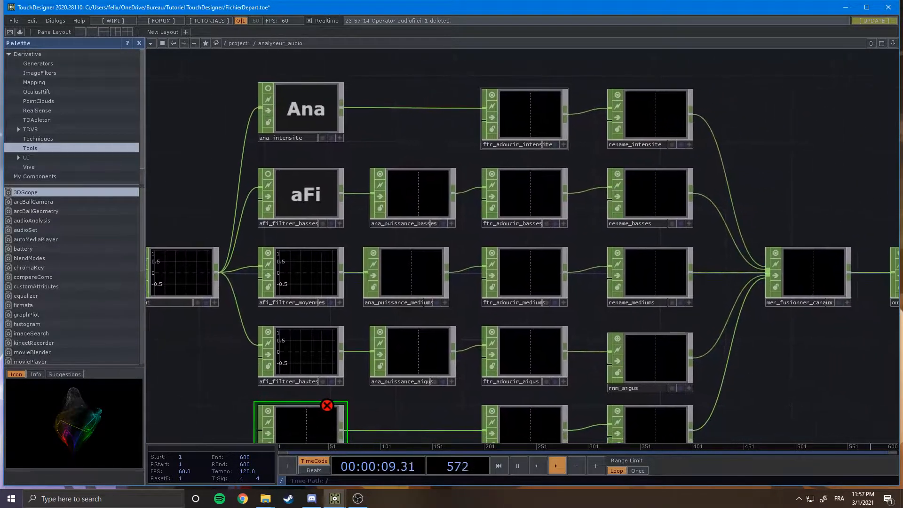
{"action": "left_click_drag", "start_coordinate": [527, 235], "coordinate": [445, 185]}
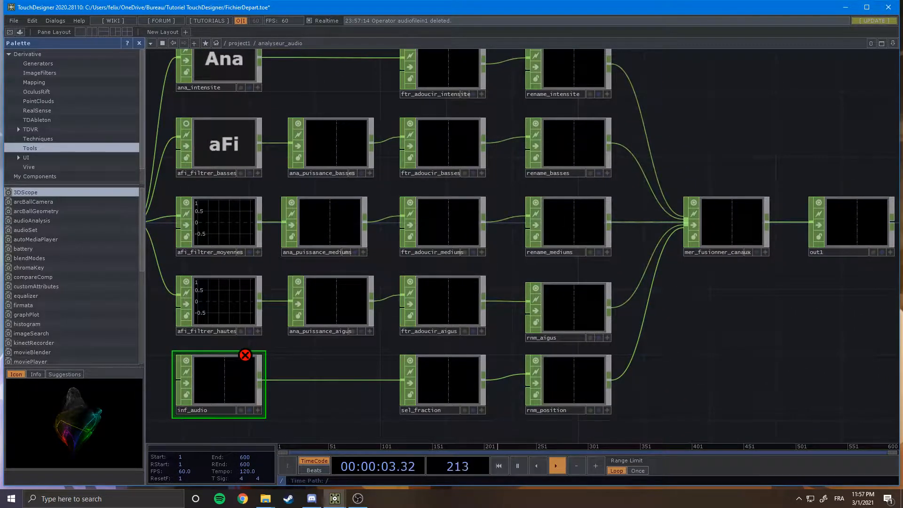
{"action": "left_click_drag", "start_coordinate": [573, 421], "coordinate": [523, 369]}
{"action": "scroll", "coordinate": [523, 363], "scroll_direction": "up", "scroll_amount": 2}
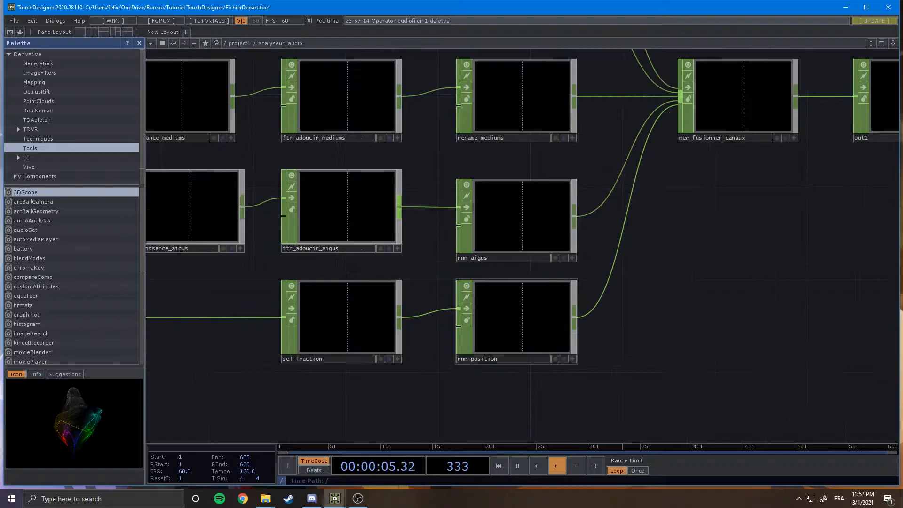
{"action": "left_click_drag", "start_coordinate": [405, 210], "coordinate": [387, 213]}
{"action": "scroll", "coordinate": [533, 348], "scroll_direction": "down", "scroll_amount": 4}
{"action": "left_click_drag", "start_coordinate": [533, 372], "coordinate": [453, 401]}
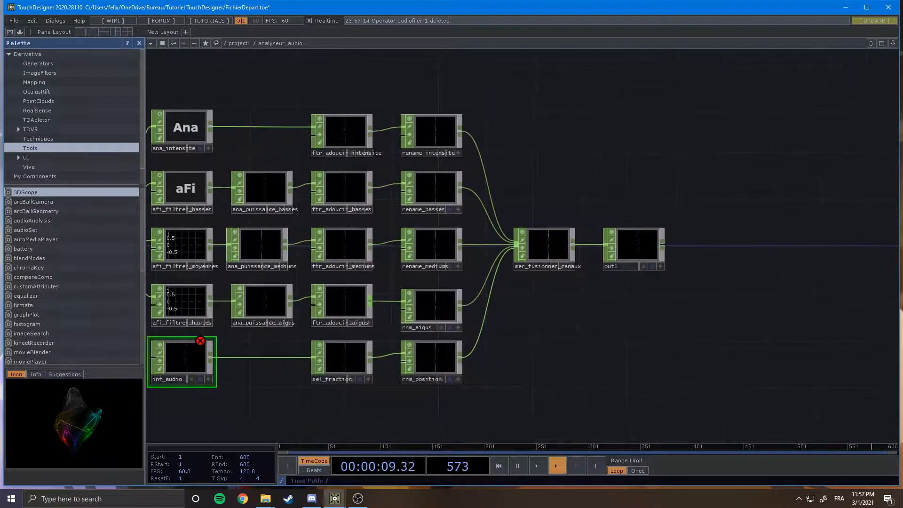
{"action": "scroll", "coordinate": [571, 247], "scroll_direction": "up", "scroll_amount": 2}
{"action": "scroll", "coordinate": [613, 196], "scroll_direction": "down", "scroll_amount": 10}
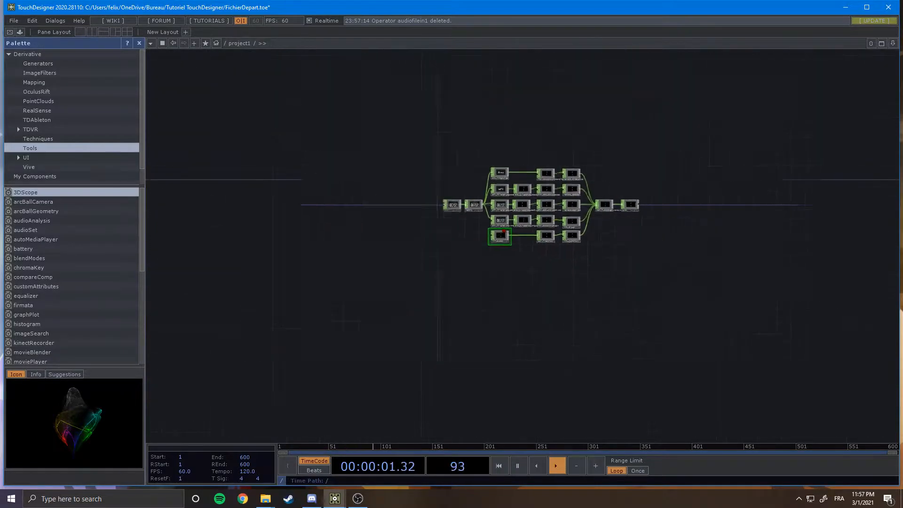
{"action": "scroll", "coordinate": [533, 269], "scroll_direction": "down", "scroll_amount": 8}
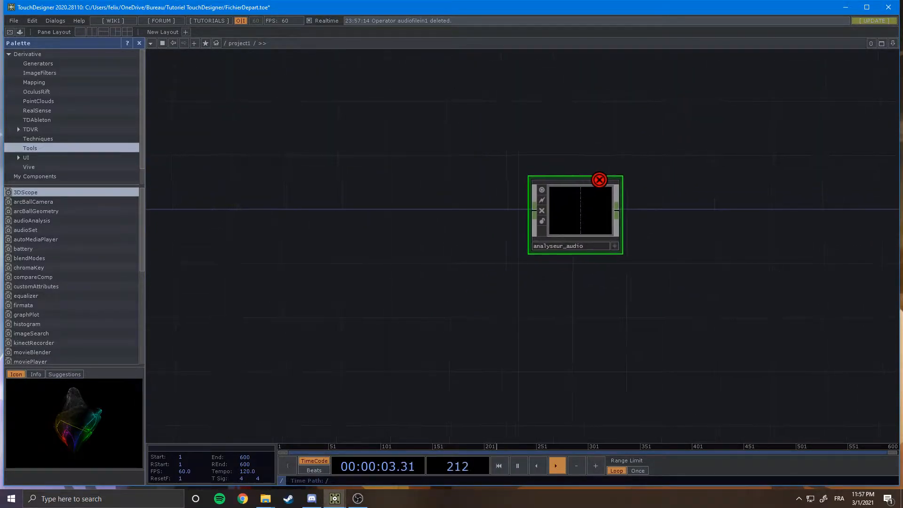
{"action": "left_click_drag", "start_coordinate": [499, 301], "coordinate": [525, 311]}
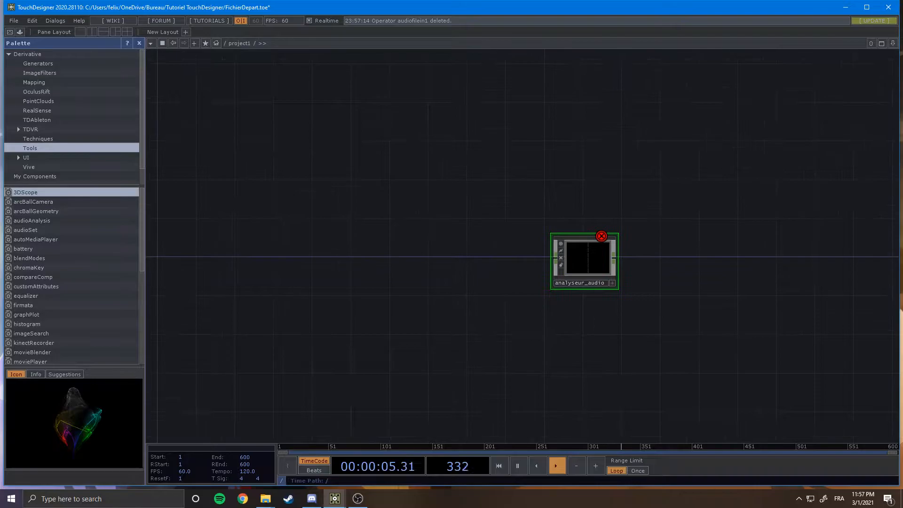
Add an Audio File In CHOP and connect it to the input of analyseur_audio.
{"action": "key", "text": "Tab"}
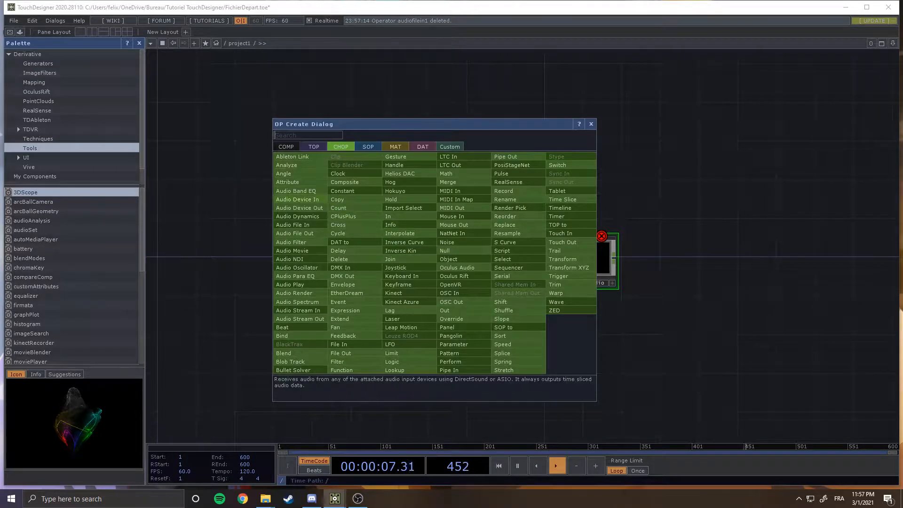
{"action": "left_click", "coordinate": [295, 233]}
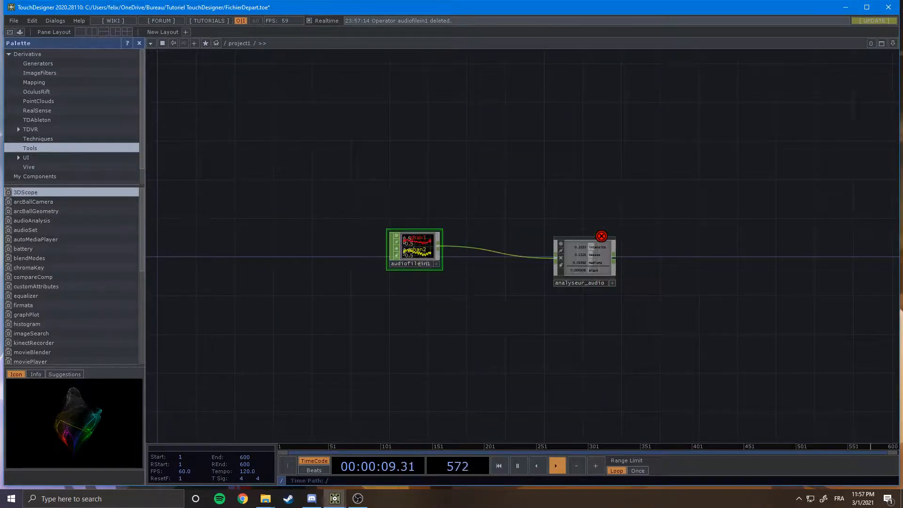
{"action": "left_click_drag", "start_coordinate": [499, 301], "coordinate": [476, 301]}
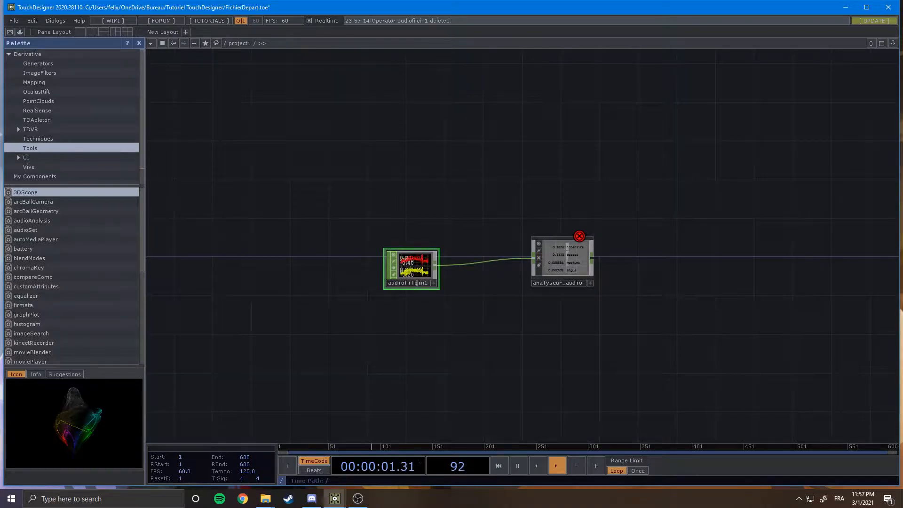
Open audiofilein1's parameters in a floating window and load the YNW Melly - 223s ft. 9lokknine MP3 as its file.
{"action": "right_click", "coordinate": [421, 274]}
{"action": "left_click", "coordinate": [439, 223]}
{"action": "left_click_drag", "start_coordinate": [465, 119], "coordinate": [767, 61]}
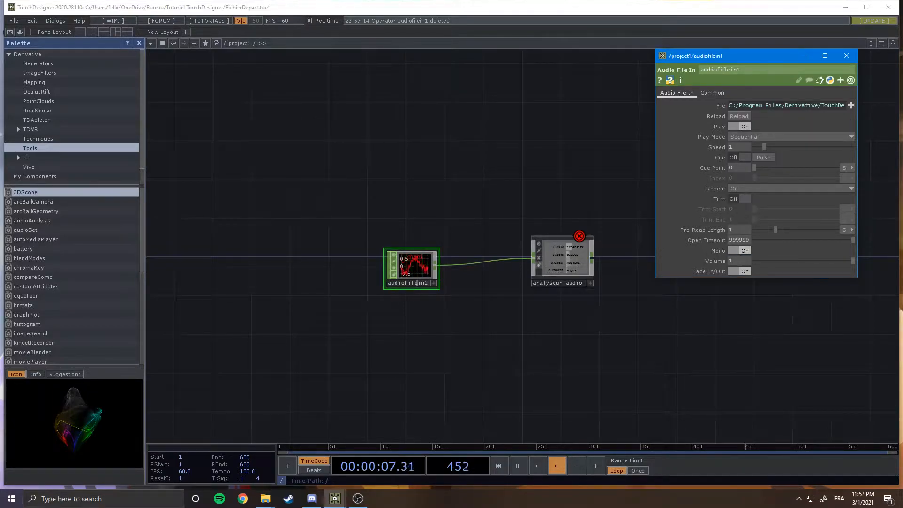
{"action": "scroll", "coordinate": [417, 283], "scroll_direction": "up", "scroll_amount": 5}
{"action": "scroll", "coordinate": [400, 280], "scroll_direction": "down", "scroll_amount": 3}
{"action": "scroll", "coordinate": [383, 279], "scroll_direction": "down", "scroll_amount": 3}
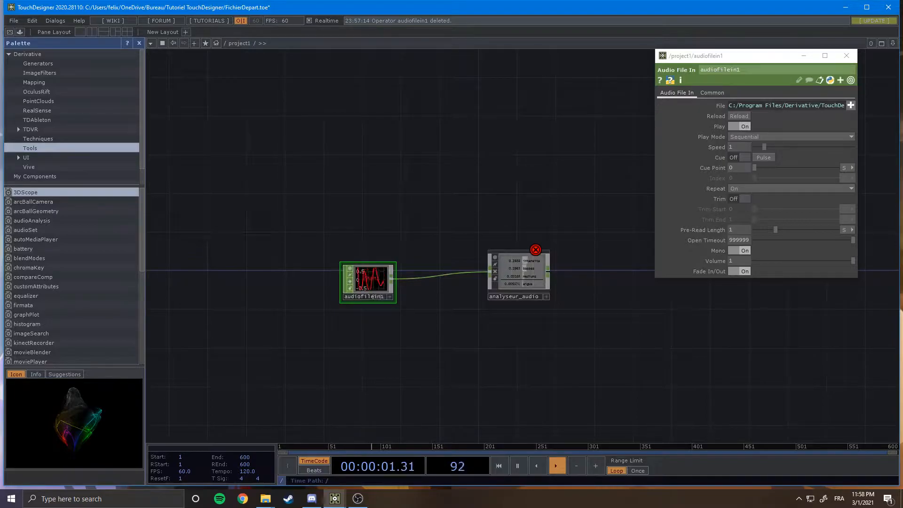
{"action": "left_click", "coordinate": [851, 105]}
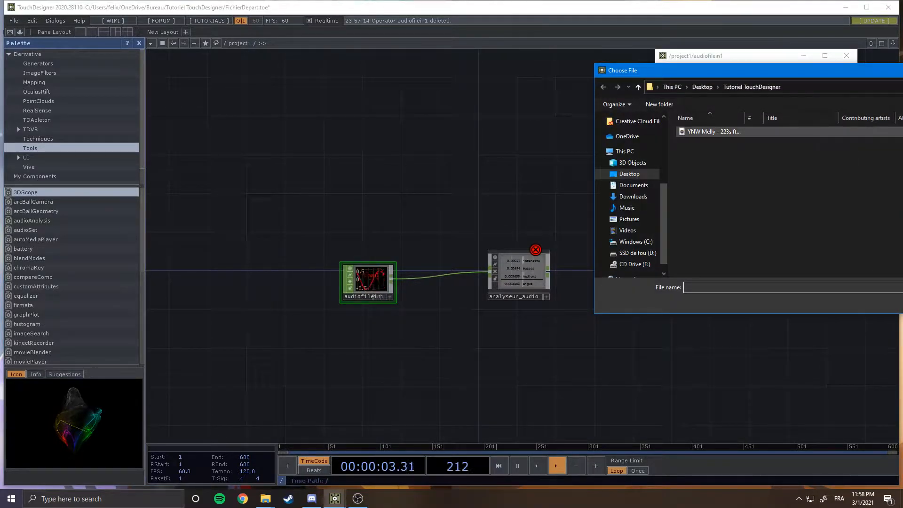
{"action": "double_click", "coordinate": [709, 131]}
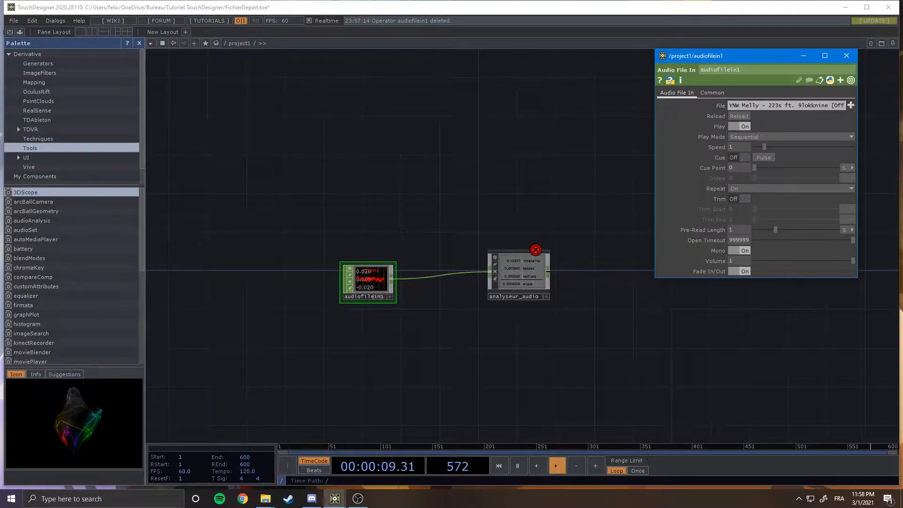
Inside analyseur_audio, disconnect the wire feeding the inf_audio CHOP.
{"action": "left_click_drag", "start_coordinate": [364, 296], "coordinate": [327, 290]}
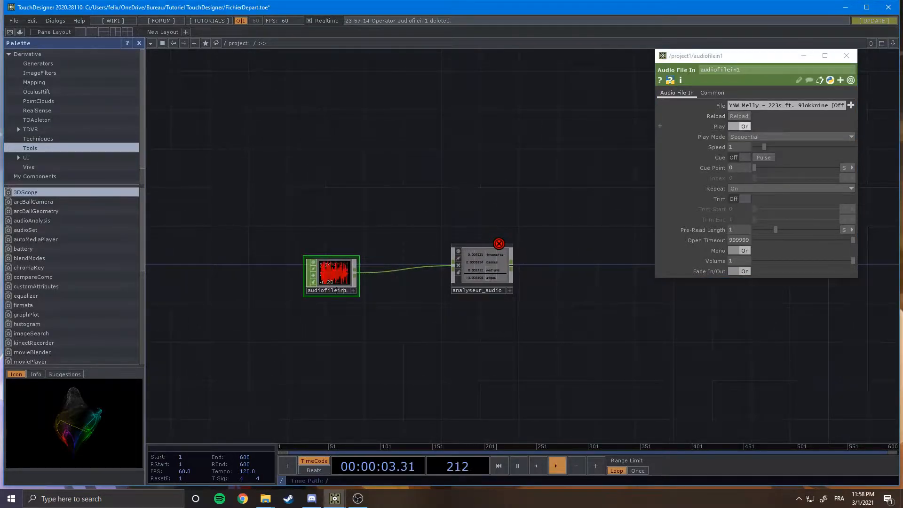
{"action": "scroll", "coordinate": [511, 269], "scroll_direction": "up", "scroll_amount": 5}
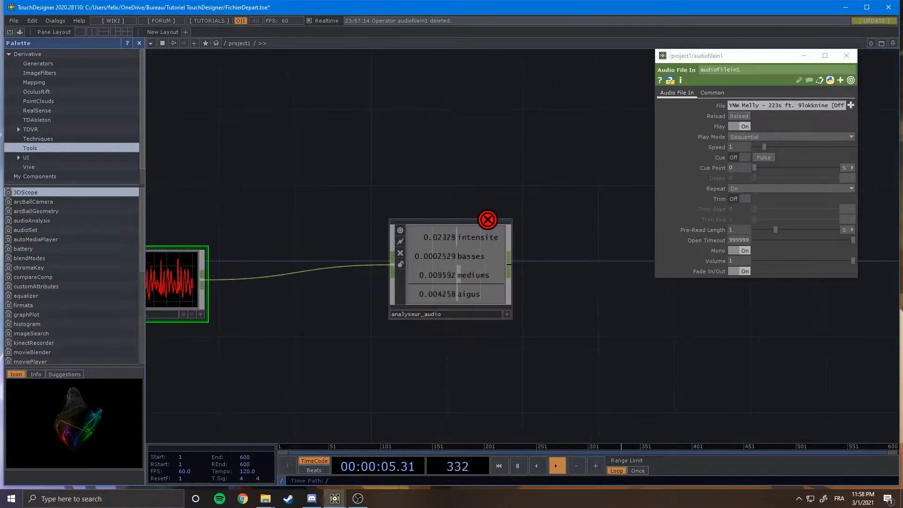
{"action": "scroll", "coordinate": [444, 282], "scroll_direction": "up", "scroll_amount": 8}
{"action": "scroll", "coordinate": [443, 282], "scroll_direction": "up", "scroll_amount": 3}
{"action": "left_click_drag", "start_coordinate": [405, 310], "coordinate": [398, 235]}
{"action": "scroll", "coordinate": [459, 357], "scroll_direction": "up", "scroll_amount": 6}
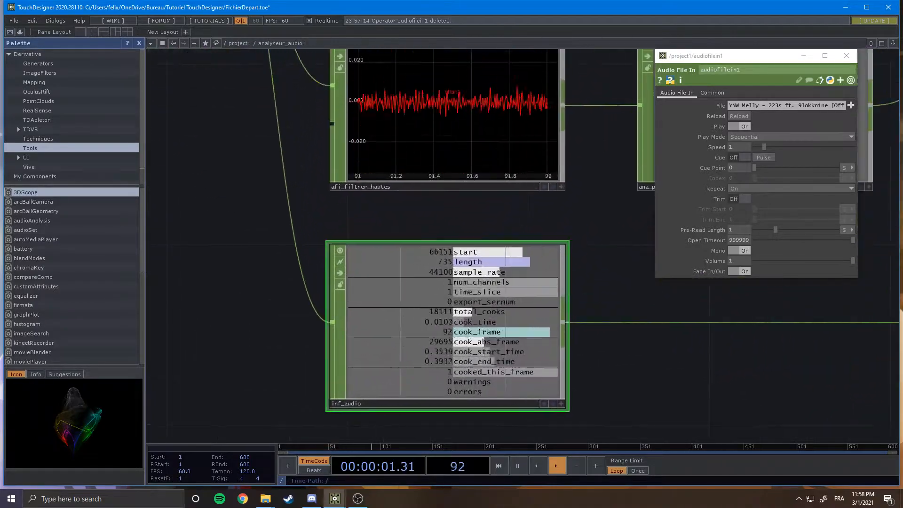
{"action": "right_click", "coordinate": [298, 230]}
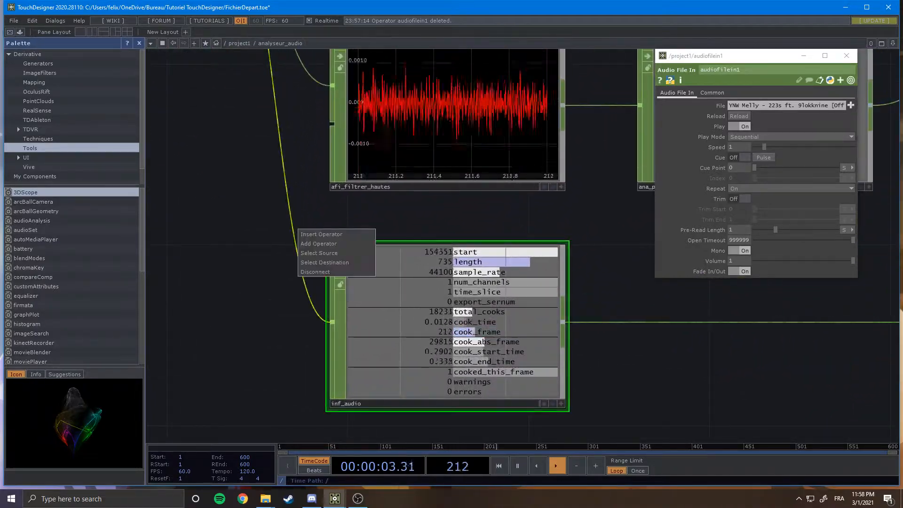
{"action": "left_click", "coordinate": [316, 271]}
{"action": "scroll", "coordinate": [468, 314], "scroll_direction": "down", "scroll_amount": 6}
{"action": "scroll", "coordinate": [467, 314], "scroll_direction": "down", "scroll_amount": 4}
{"action": "left_click_drag", "start_coordinate": [582, 340], "coordinate": [328, 332]}
{"action": "scroll", "coordinate": [328, 332], "scroll_direction": "up", "scroll_amount": 7}
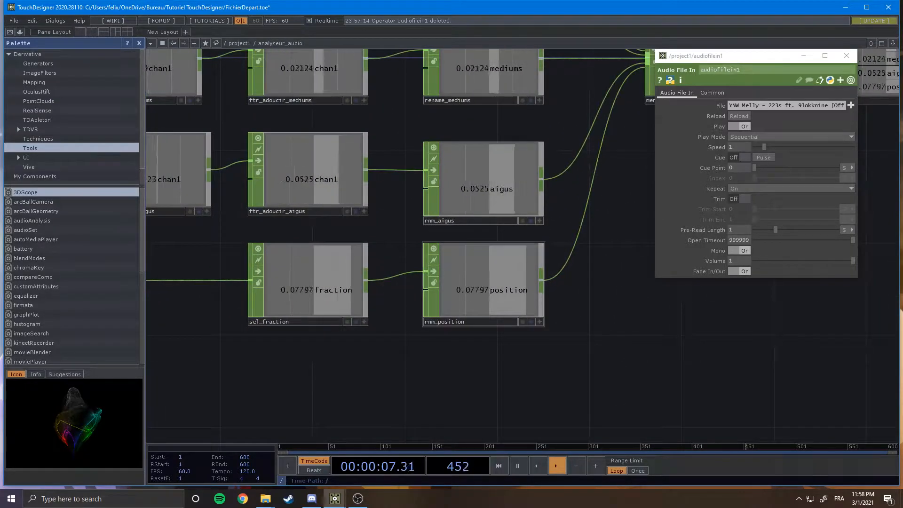
Return to the project level and add an Audio Device Out CHOP fed by audiofilein1's output.
{"action": "scroll", "coordinate": [328, 333], "scroll_direction": "down", "scroll_amount": 5}
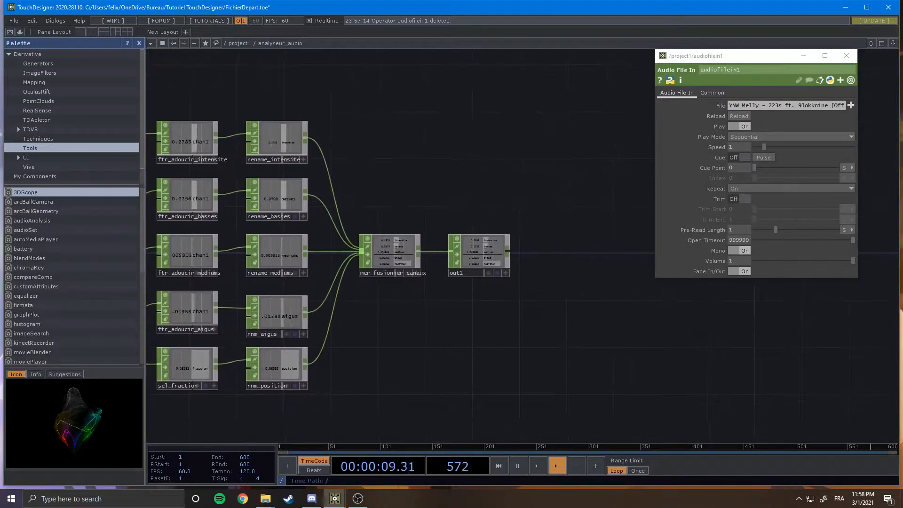
{"action": "scroll", "coordinate": [328, 332], "scroll_direction": "down", "scroll_amount": 5}
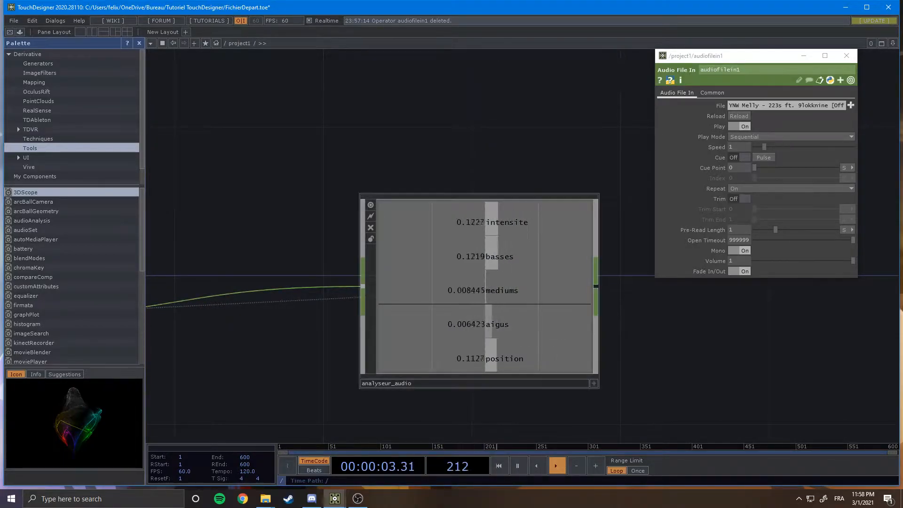
{"action": "scroll", "coordinate": [606, 355], "scroll_direction": "down", "scroll_amount": 5}
{"action": "left_click_drag", "start_coordinate": [606, 354], "coordinate": [633, 268]}
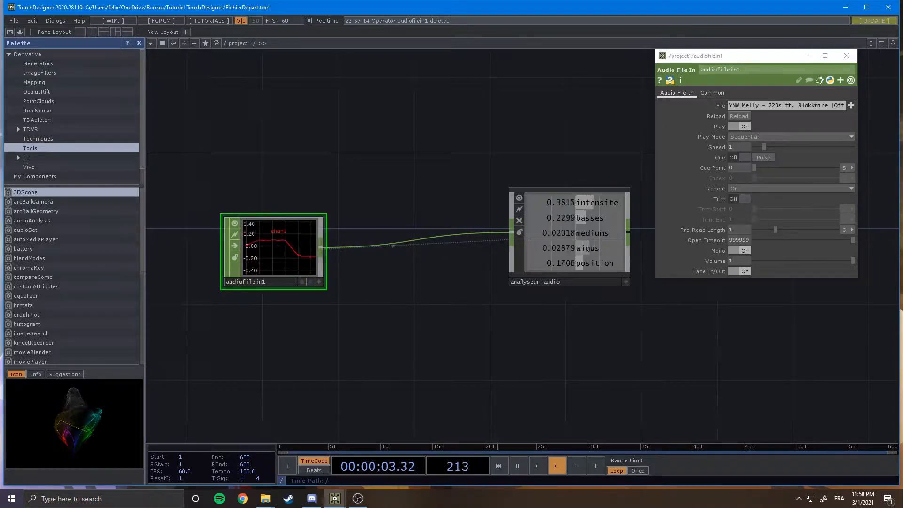
{"action": "key", "text": "Tab"}
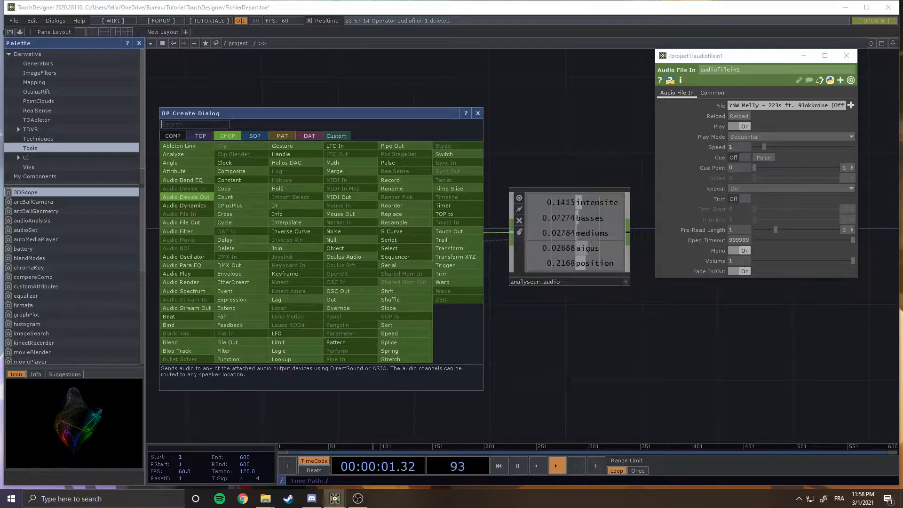
{"action": "left_click", "coordinate": [186, 197]}
{"action": "left_click", "coordinate": [559, 403]}
{"action": "left_click_drag", "start_coordinate": [532, 329], "coordinate": [491, 269]}
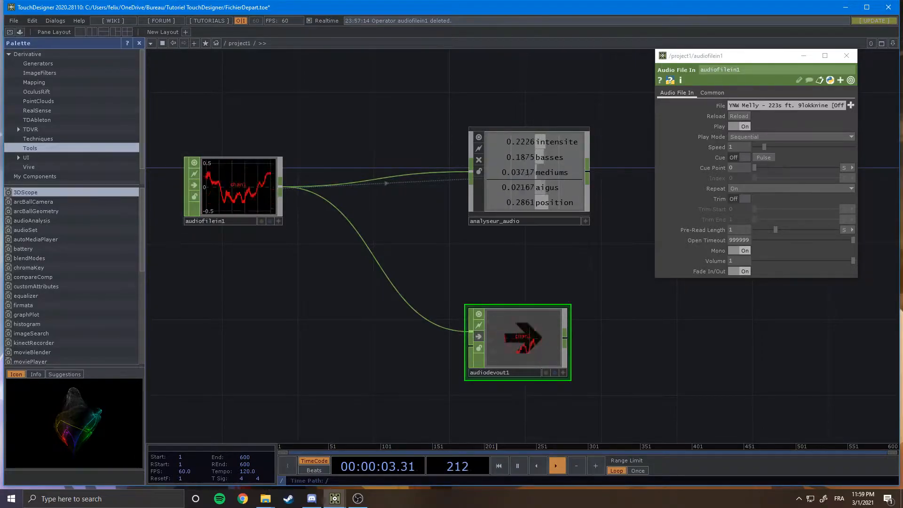
Add a Select CHOP connected to the output of analyseur_audio.
{"action": "left_click_drag", "start_coordinate": [611, 263], "coordinate": [506, 296]}
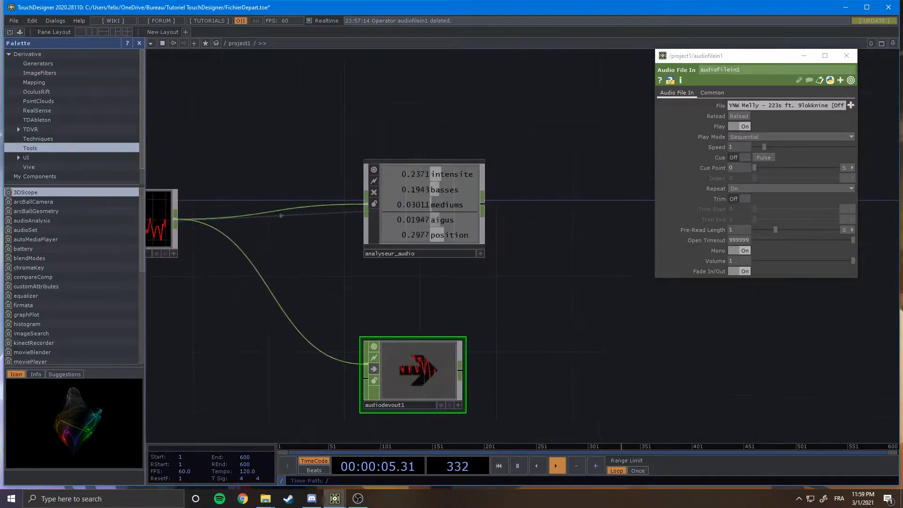
{"action": "left_click_drag", "start_coordinate": [454, 241], "coordinate": [462, 259]}
{"action": "scroll", "coordinate": [462, 259], "scroll_direction": "up", "scroll_amount": 3}
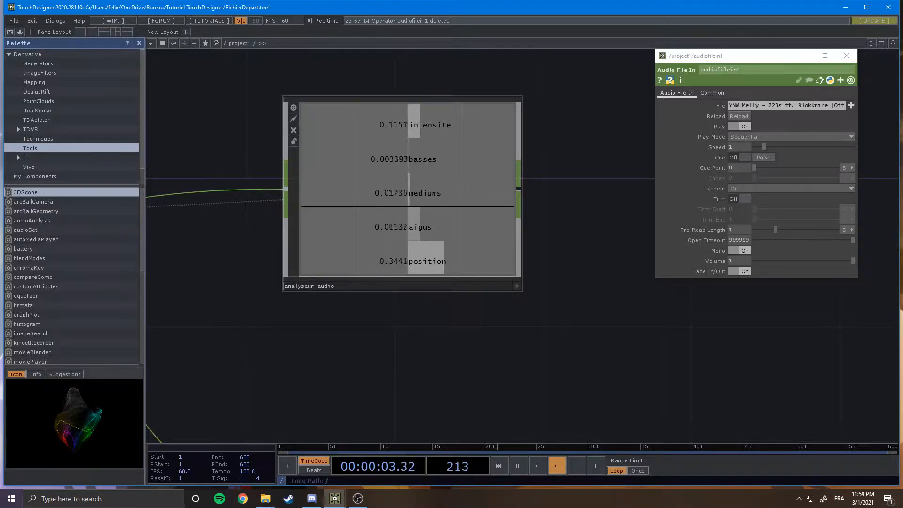
{"action": "left_click_drag", "start_coordinate": [560, 286], "coordinate": [499, 312]}
{"action": "scroll", "coordinate": [499, 313], "scroll_direction": "down", "scroll_amount": 3}
{"action": "left_click_drag", "start_coordinate": [538, 292], "coordinate": [448, 256]}
{"action": "scroll", "coordinate": [497, 285], "scroll_direction": "down", "scroll_amount": 5}
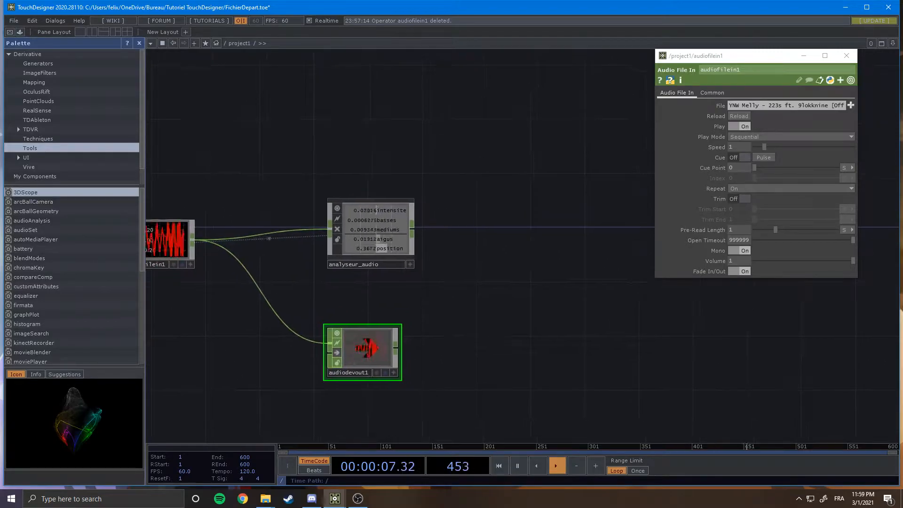
{"action": "left_click_drag", "start_coordinate": [460, 290], "coordinate": [443, 295]}
{"action": "scroll", "coordinate": [481, 303], "scroll_direction": "up", "scroll_amount": 3}
{"action": "right_click", "coordinate": [376, 214]}
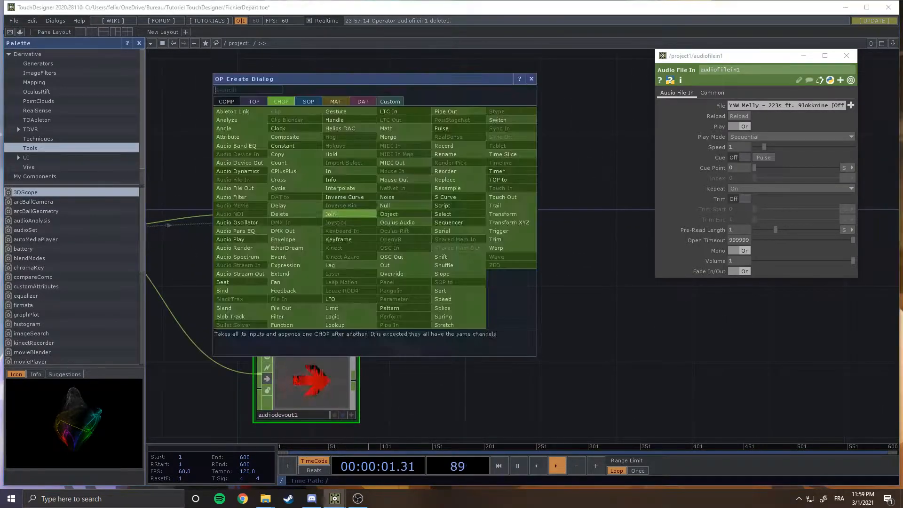
{"action": "left_click", "coordinate": [478, 222]}
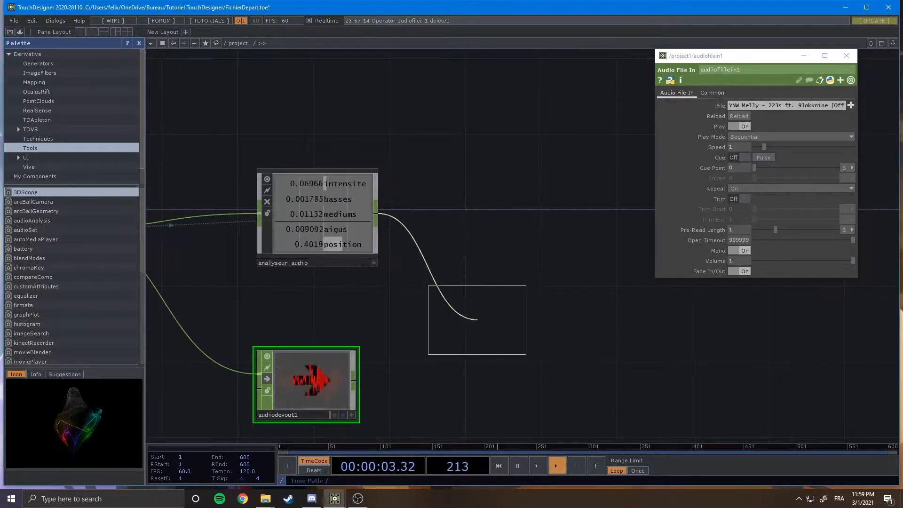
{"action": "left_click", "coordinate": [477, 320]}
Rename the new Select CHOP to sel_Bas.
{"action": "scroll", "coordinate": [463, 361], "scroll_direction": "up", "scroll_amount": 3}
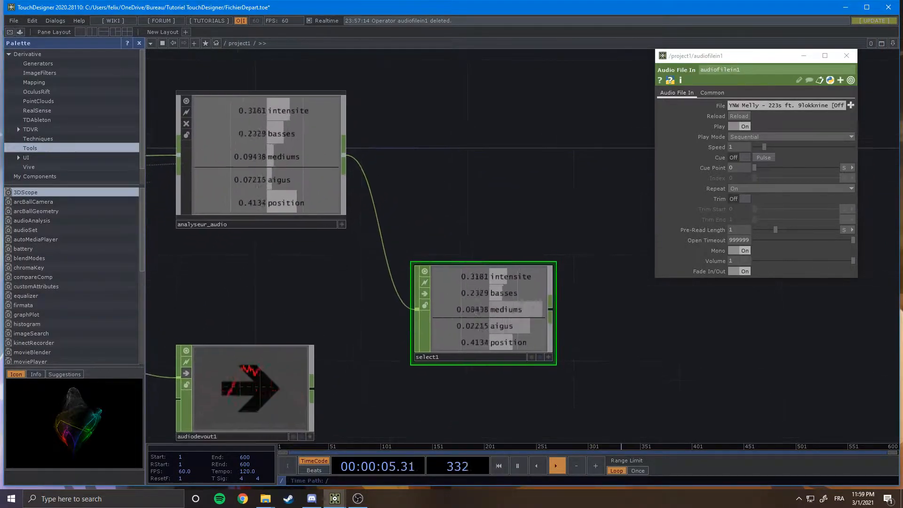
{"action": "left_click_drag", "start_coordinate": [452, 374], "coordinate": [463, 334]}
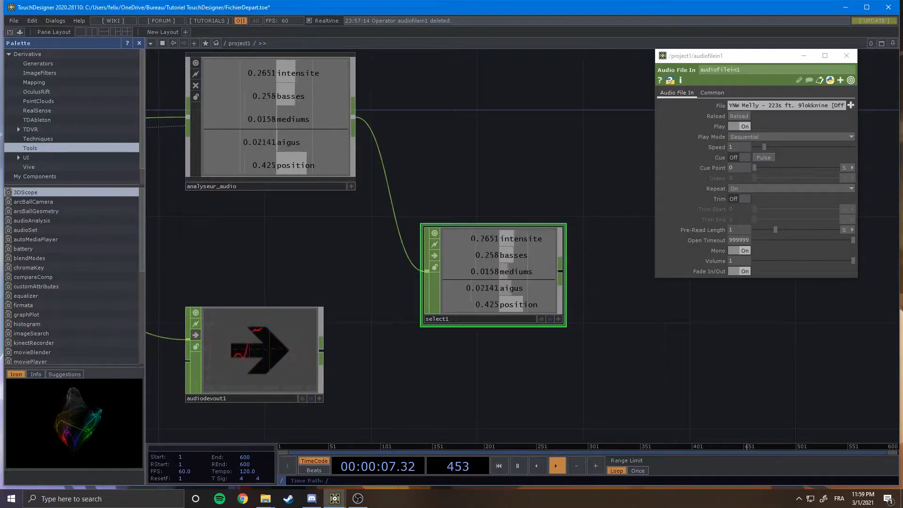
{"action": "double_click", "coordinate": [452, 320]}
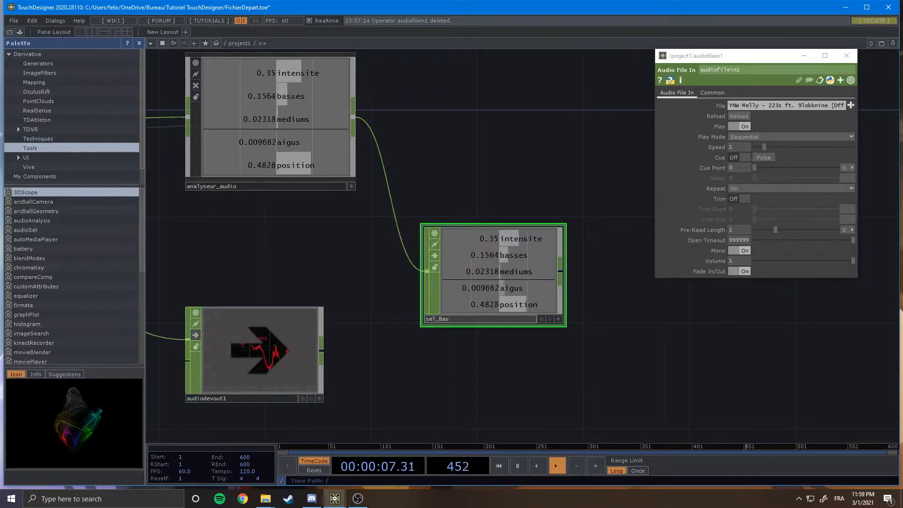
{"action": "left_click_drag", "start_coordinate": [494, 371], "coordinate": [491, 372]}
{"action": "scroll", "coordinate": [533, 249], "scroll_direction": "up", "scroll_amount": 3}
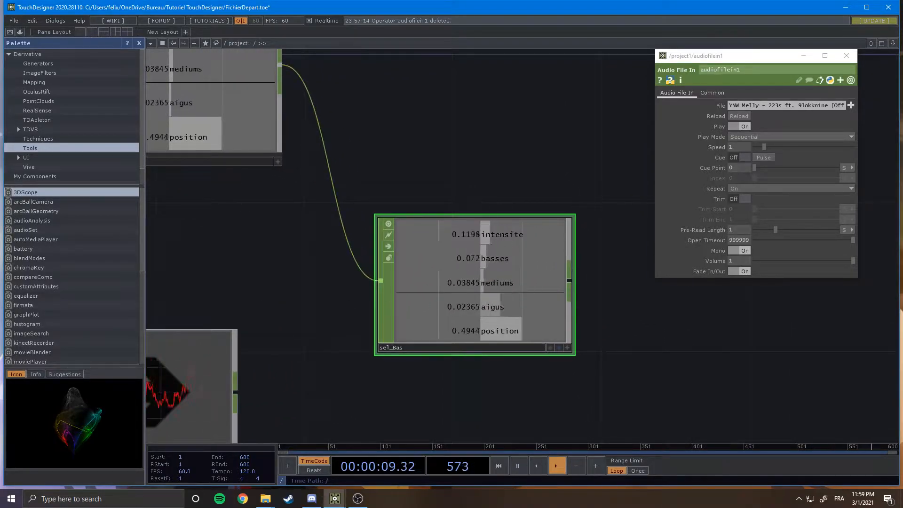
{"action": "scroll", "coordinate": [499, 380], "scroll_direction": "down", "scroll_amount": 3}
{"action": "left_click_drag", "start_coordinate": [499, 380], "coordinate": [560, 382]}
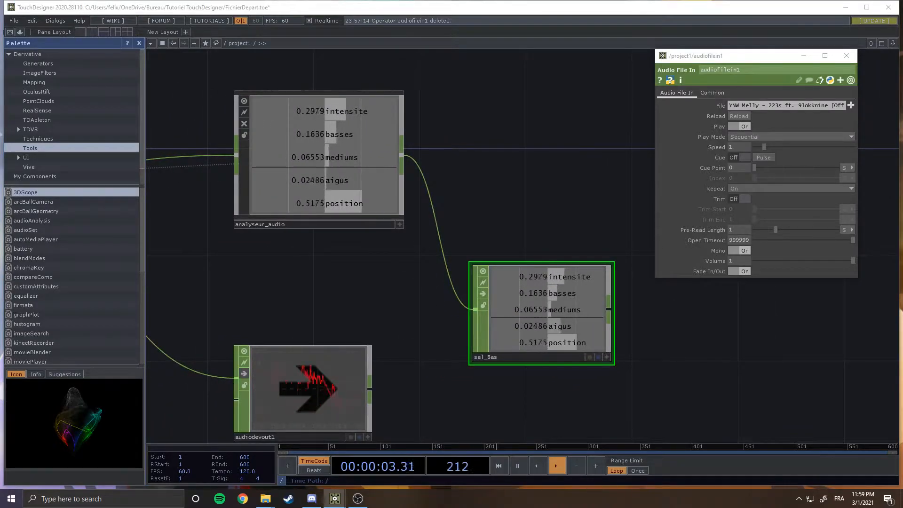
Close the floating parameter window of audiofilein1.
{"action": "left_click", "coordinate": [713, 93]}
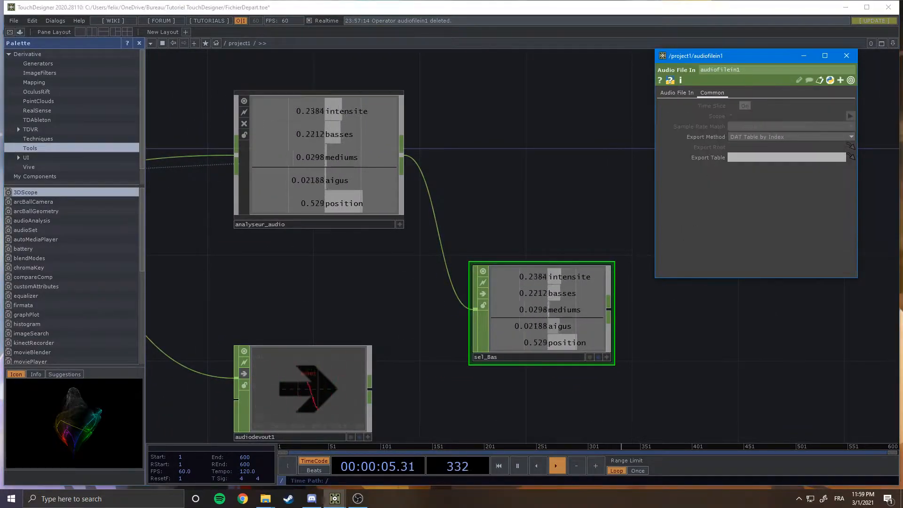
{"action": "left_click", "coordinate": [541, 312]}
{"action": "left_click", "coordinate": [677, 92]}
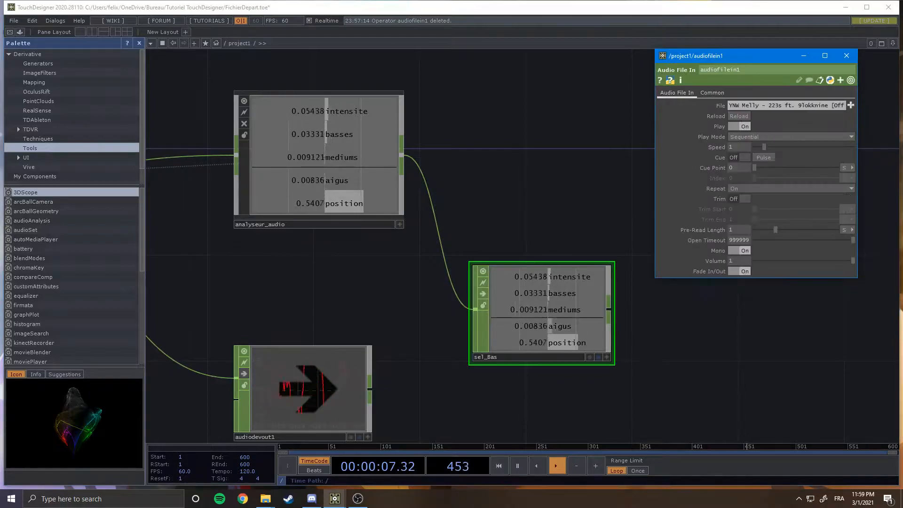
{"action": "left_click", "coordinate": [560, 320]}
{"action": "scroll", "coordinate": [595, 358], "scroll_direction": "down", "scroll_amount": 4}
{"action": "left_click_drag", "start_coordinate": [611, 386], "coordinate": [569, 354]}
{"action": "left_click", "coordinate": [847, 55]}
Open sel_Bas's parameters in a floating window and set its Channel Names to basses.
{"action": "right_click", "coordinate": [546, 310]}
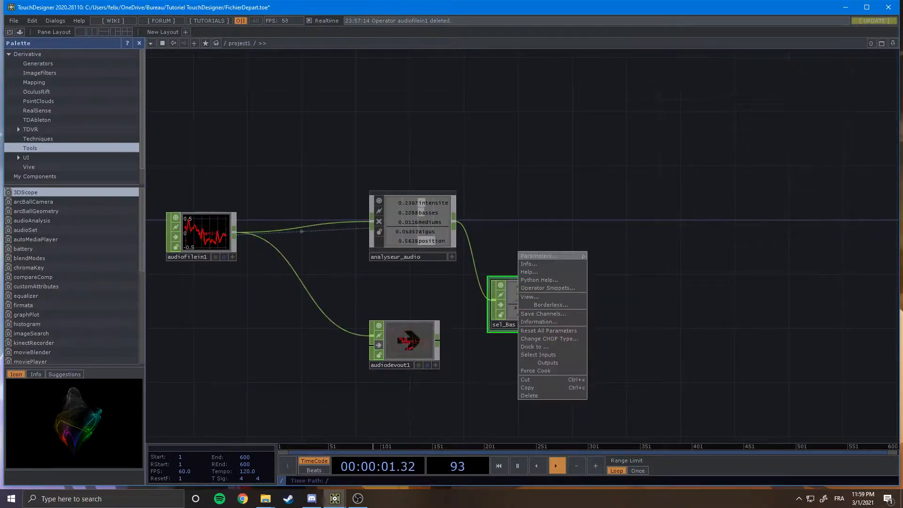
{"action": "left_click", "coordinate": [545, 256]}
{"action": "left_click_drag", "start_coordinate": [541, 203], "coordinate": [771, 89]}
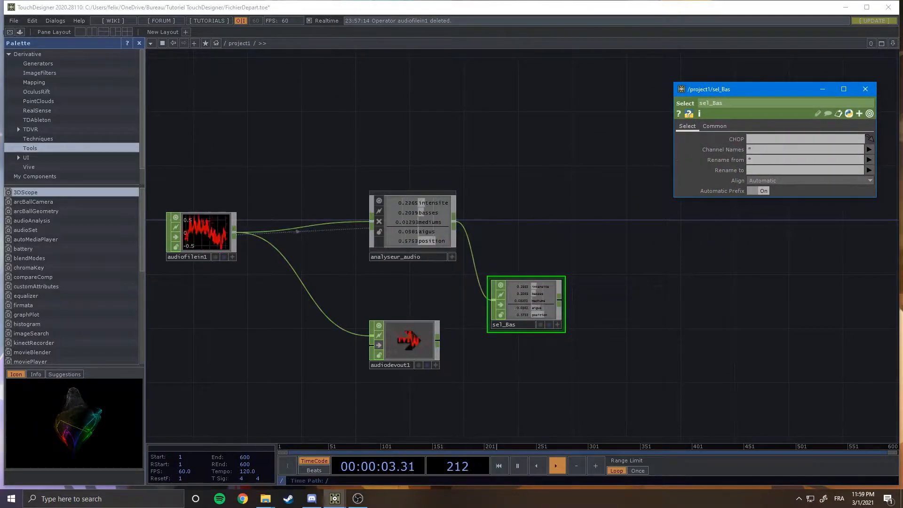
{"action": "left_click_drag", "start_coordinate": [776, 197], "coordinate": [776, 318]}
{"action": "left_click", "coordinate": [771, 149]}
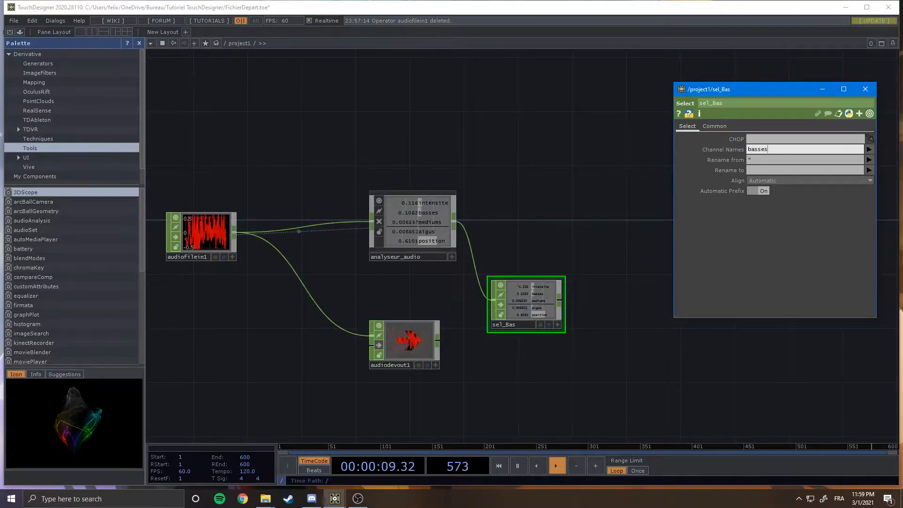
{"action": "left_click", "coordinate": [437, 177]}
Add a second Select CHOP branching from analyseur_audio's output.
{"action": "scroll", "coordinate": [426, 195], "scroll_direction": "up", "scroll_amount": 3}
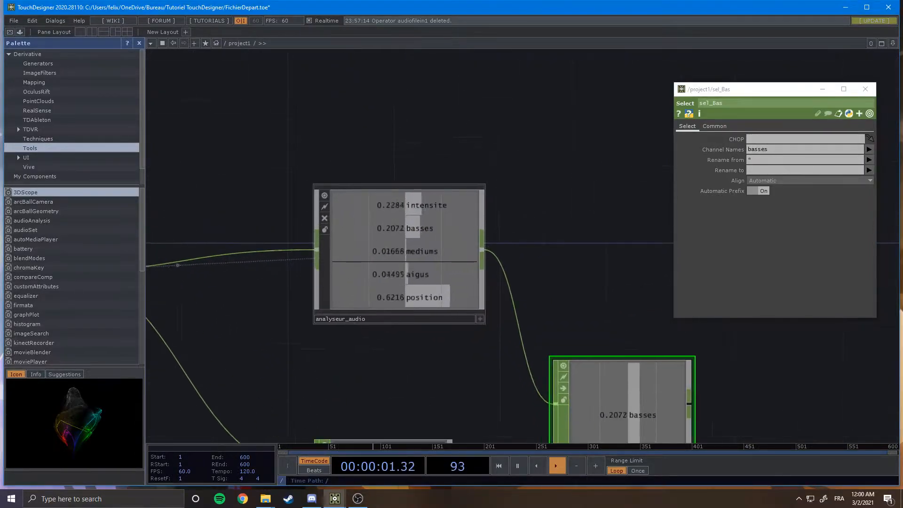
{"action": "left_click_drag", "start_coordinate": [571, 241], "coordinate": [456, 176]}
{"action": "scroll", "coordinate": [516, 203], "scroll_direction": "down", "scroll_amount": 2}
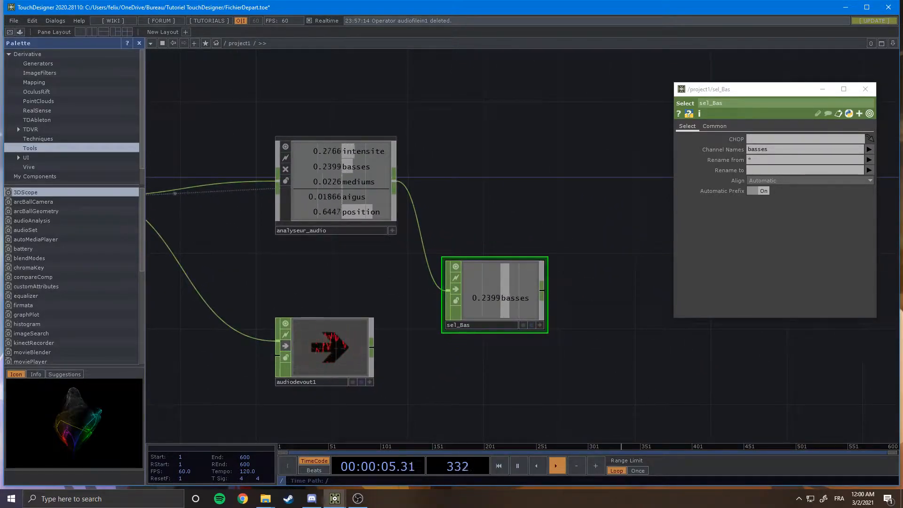
{"action": "left_click_drag", "start_coordinate": [459, 220], "coordinate": [443, 274]}
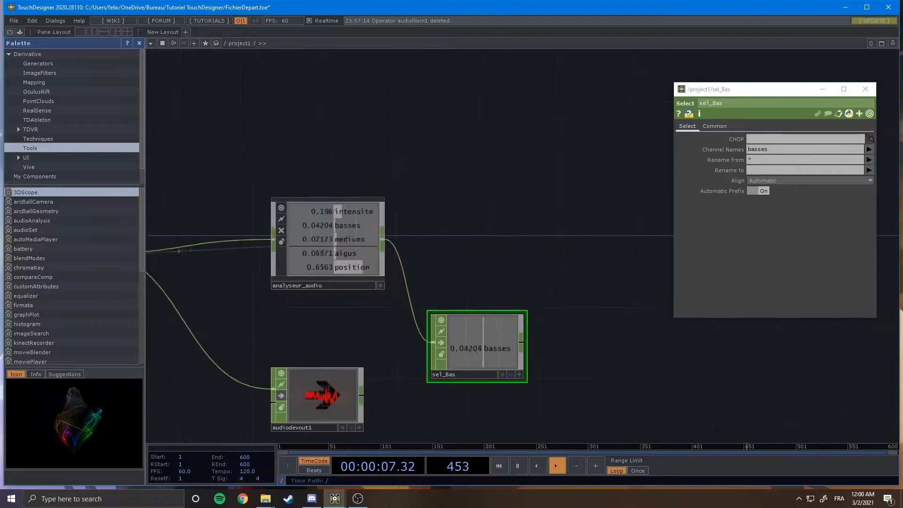
{"action": "scroll", "coordinate": [443, 273], "scroll_direction": "down", "scroll_amount": 2}
{"action": "middle_click", "coordinate": [398, 245]}
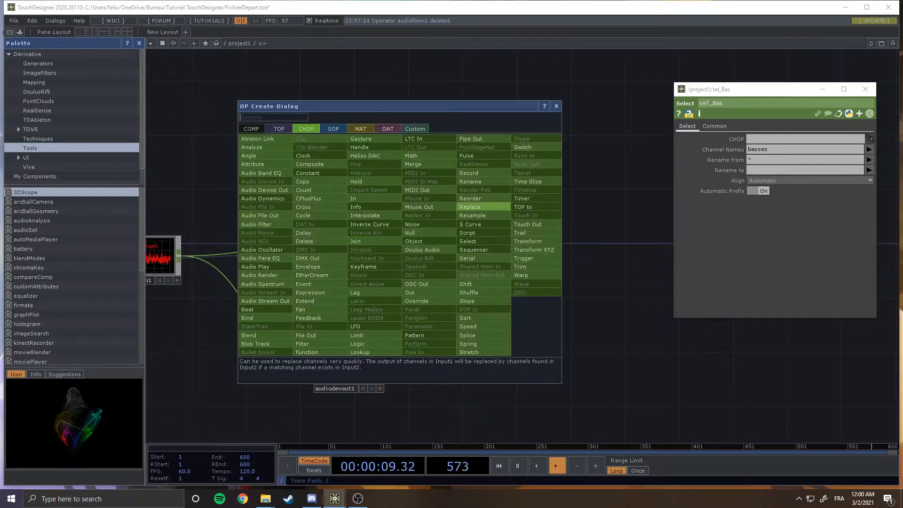
{"action": "left_click", "coordinate": [487, 241]}
{"action": "left_click", "coordinate": [471, 192]}
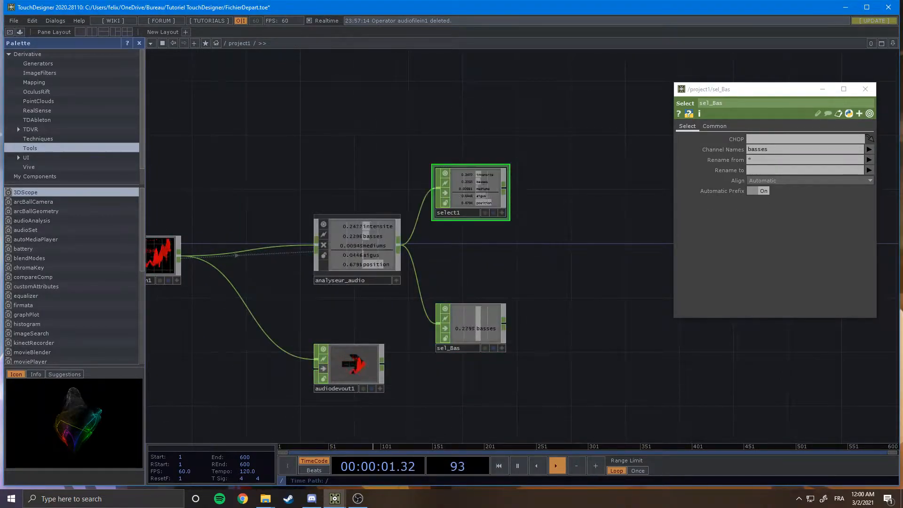
Close sel_Bas's parameter window and set select1's Channel Names to position in a floating parameter window.
{"action": "scroll", "coordinate": [470, 190], "scroll_direction": "up", "scroll_amount": 5}
{"action": "left_click_drag", "start_coordinate": [583, 221], "coordinate": [554, 232]}
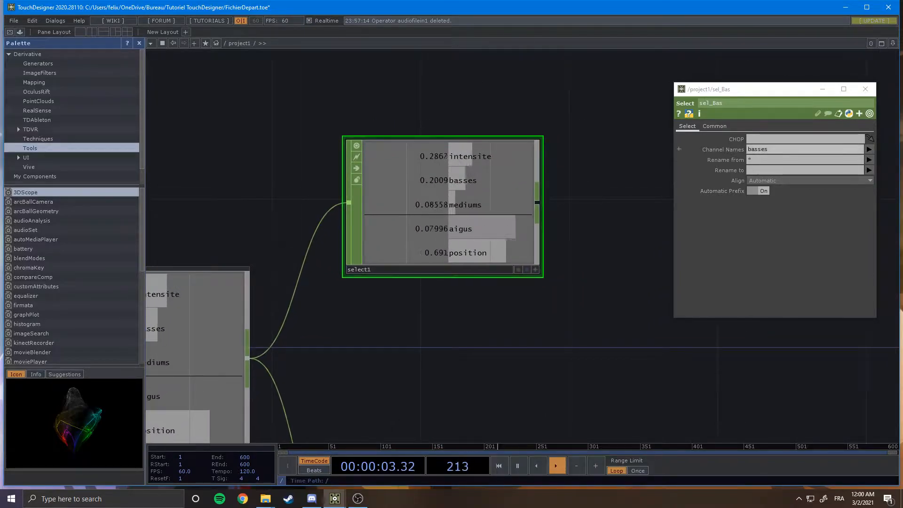
{"action": "left_click", "coordinate": [783, 149]}
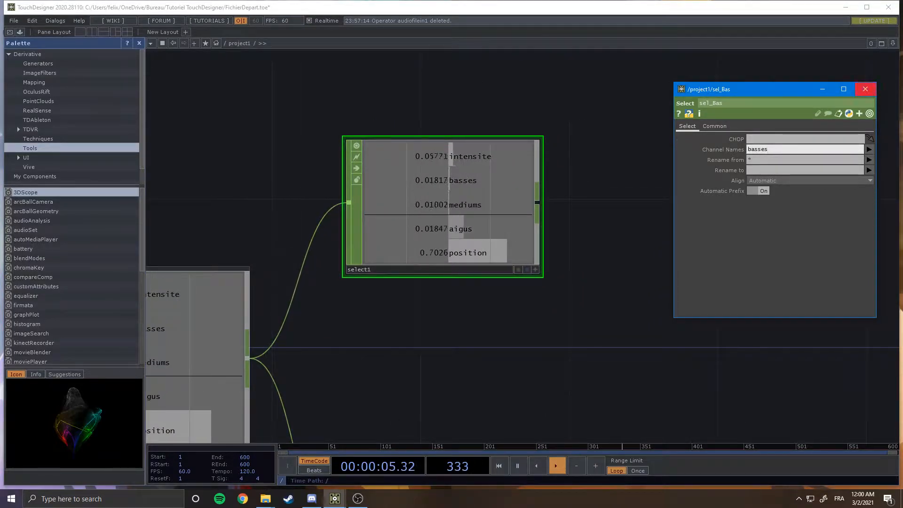
{"action": "left_click", "coordinate": [865, 89]}
{"action": "left_click", "coordinate": [455, 139]}
{"action": "left_click_drag", "start_coordinate": [460, 93], "coordinate": [742, 80]}
{"action": "left_click_drag", "start_coordinate": [750, 185], "coordinate": [750, 290]}
{"action": "left_click", "coordinate": [753, 136]}
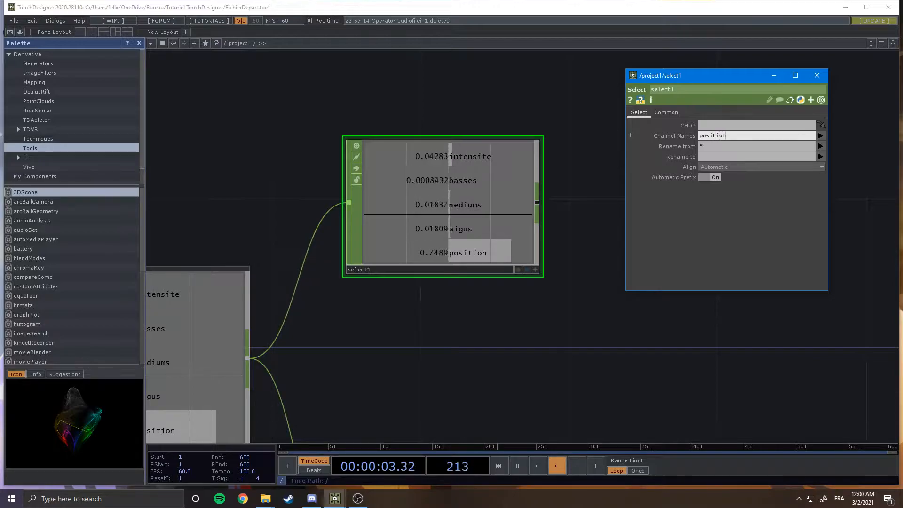
{"action": "key", "text": "Return"}
Add a Trail CHOP connected to the output of sel_Bas.
{"action": "scroll", "coordinate": [529, 311], "scroll_direction": "down", "scroll_amount": 3}
{"action": "left_click_drag", "start_coordinate": [529, 310], "coordinate": [526, 228]}
{"action": "scroll", "coordinate": [526, 227], "scroll_direction": "down", "scroll_amount": 1}
{"action": "scroll", "coordinate": [462, 276], "scroll_direction": "down", "scroll_amount": 3}
{"action": "left_click_drag", "start_coordinate": [462, 277], "coordinate": [393, 266]}
{"action": "scroll", "coordinate": [446, 273], "scroll_direction": "down", "scroll_amount": 2}
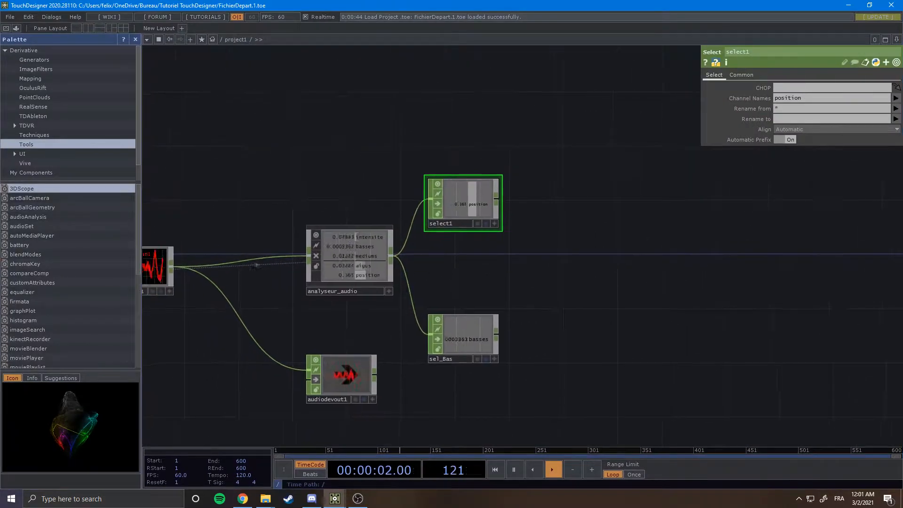
{"action": "scroll", "coordinate": [318, 301], "scroll_direction": "up", "scroll_amount": 3}
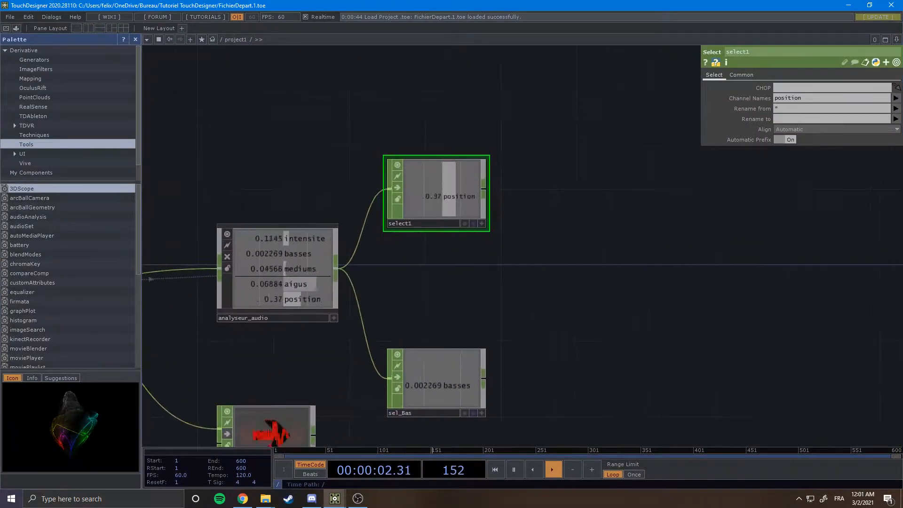
{"action": "left_click_drag", "start_coordinate": [555, 301], "coordinate": [535, 291]}
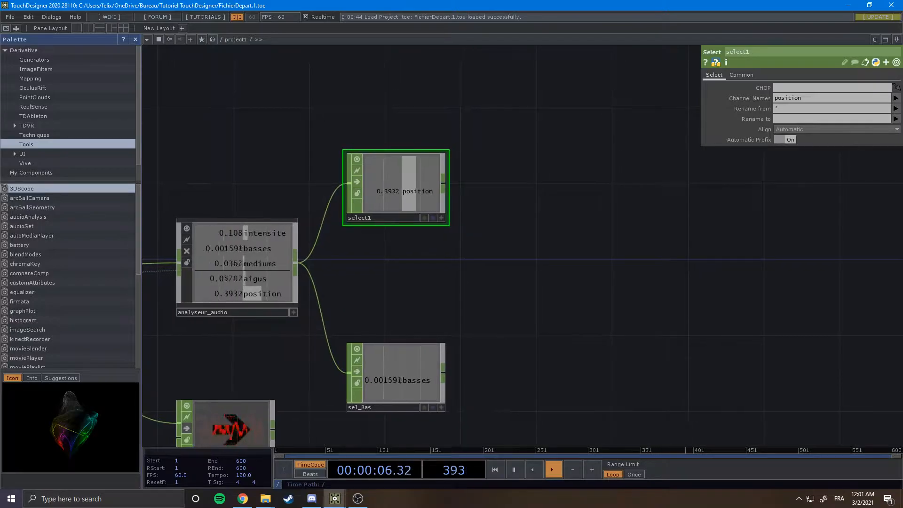
{"action": "left_click_drag", "start_coordinate": [447, 423], "coordinate": [443, 290]}
{"action": "scroll", "coordinate": [489, 313], "scroll_direction": "up", "scroll_amount": 3}
{"action": "right_click", "coordinate": [440, 221]}
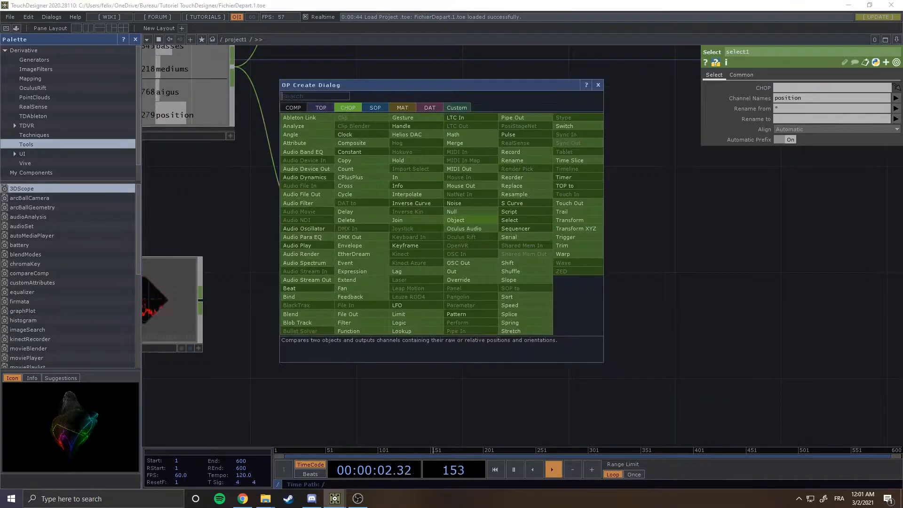
{"action": "left_click", "coordinate": [568, 213]}
{"action": "left_click", "coordinate": [559, 411]}
{"action": "left_click_drag", "start_coordinate": [640, 426], "coordinate": [638, 309]}
{"action": "scroll", "coordinate": [610, 363], "scroll_direction": "up", "scroll_amount": 5}
{"action": "scroll", "coordinate": [541, 340], "scroll_direction": "up", "scroll_amount": 3}
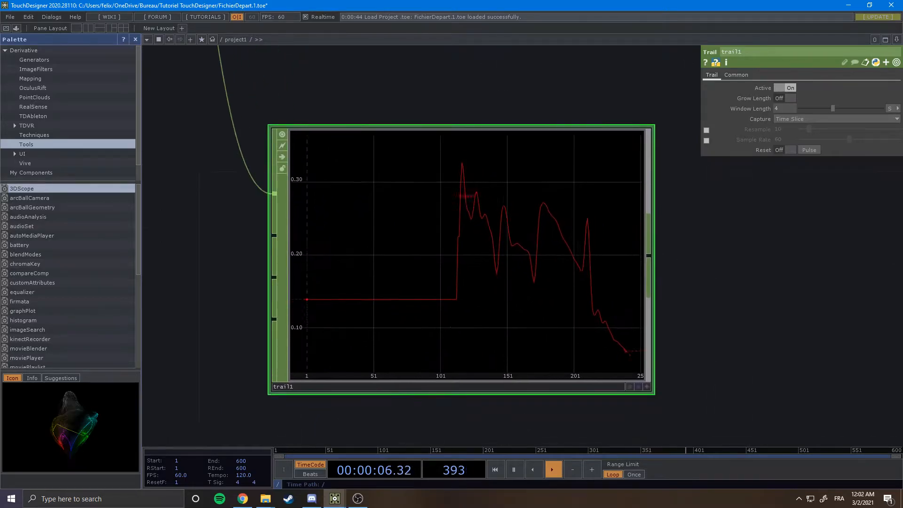
Reposition trail1 next to sel_Bas in the network.
{"action": "left_click_drag", "start_coordinate": [677, 338], "coordinate": [703, 342]}
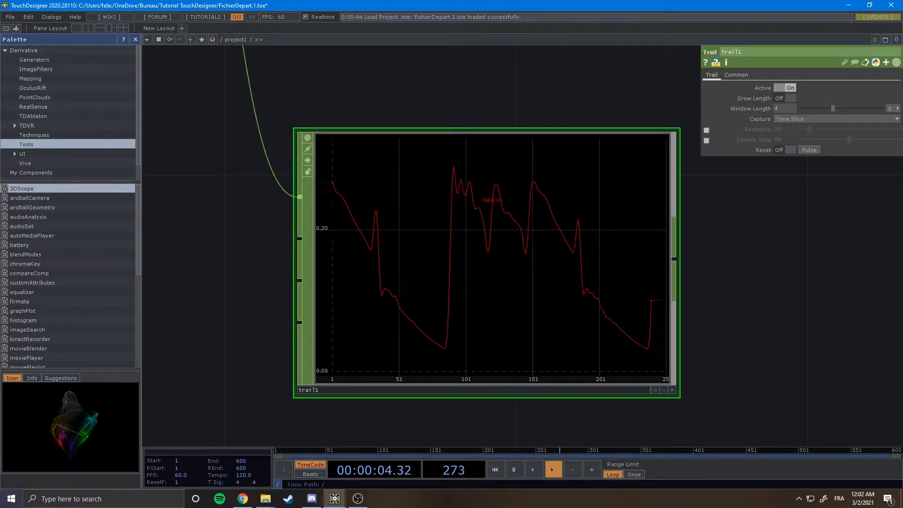
{"action": "scroll", "coordinate": [518, 321], "scroll_direction": "down", "scroll_amount": 2}
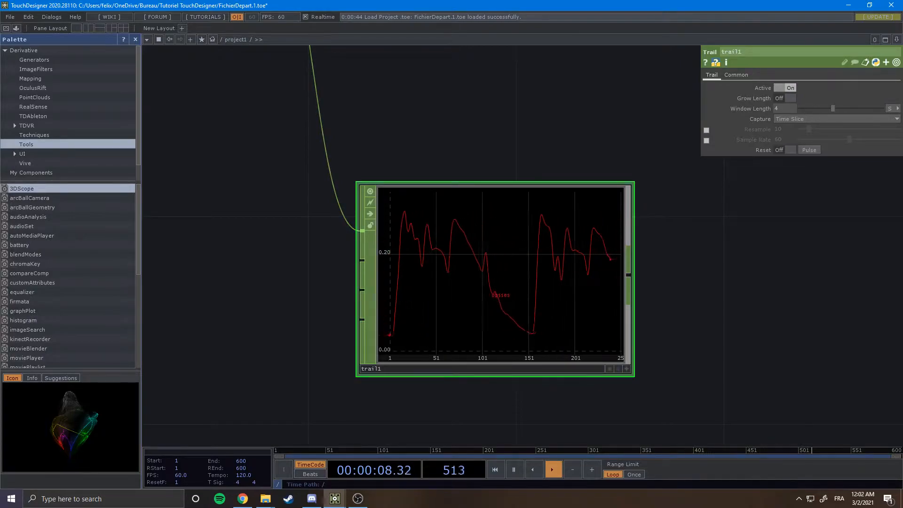
{"action": "scroll", "coordinate": [498, 304], "scroll_direction": "down", "scroll_amount": 4}
{"action": "left_click_drag", "start_coordinate": [499, 198], "coordinate": [420, 218]}
{"action": "left_click_drag", "start_coordinate": [581, 266], "coordinate": [574, 289]}
{"action": "scroll", "coordinate": [574, 289], "scroll_direction": "down", "scroll_amount": 3}
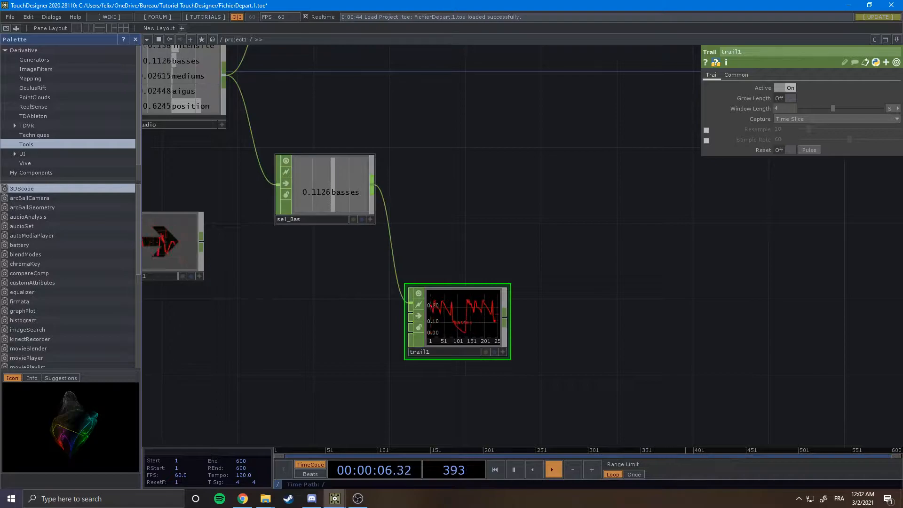
Add a Math CHOP connected to the output of sel_Bas.
{"action": "key", "text": "Tab"}
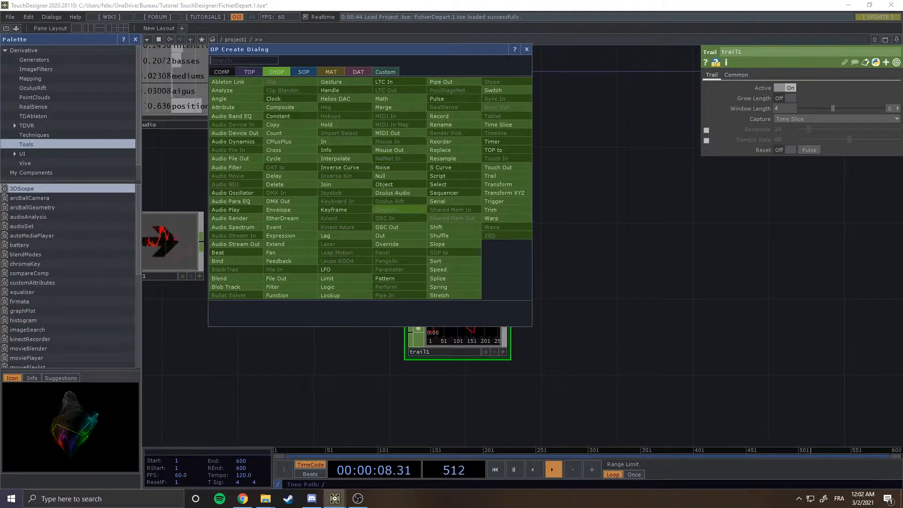
{"action": "left_click", "coordinate": [382, 99]}
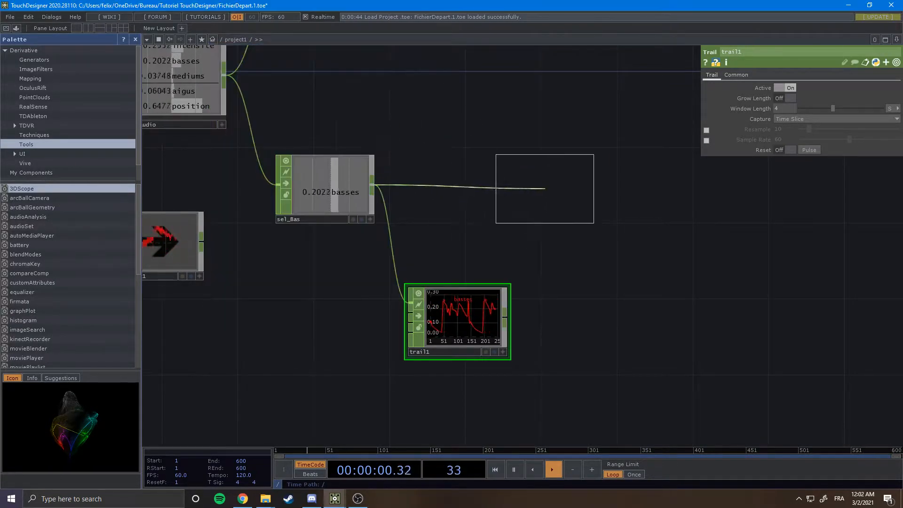
{"action": "left_click", "coordinate": [552, 188]}
{"action": "left_click_drag", "start_coordinate": [553, 257], "coordinate": [482, 256]}
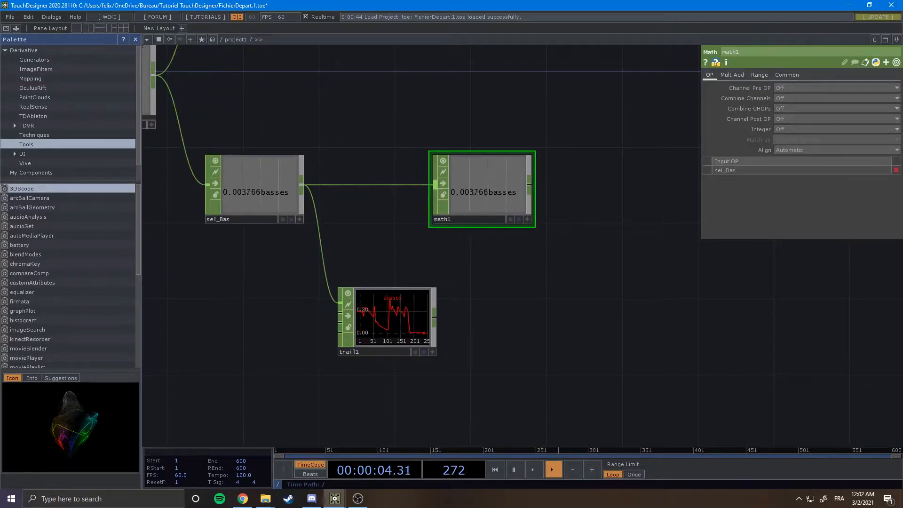
Set math1's From Range to 0.2 and 0.4.
{"action": "left_click", "coordinate": [759, 76]}
{"action": "left_click_drag", "start_coordinate": [575, 152], "coordinate": [634, 148]}
{"action": "scroll", "coordinate": [610, 151], "scroll_direction": "up", "scroll_amount": 3}
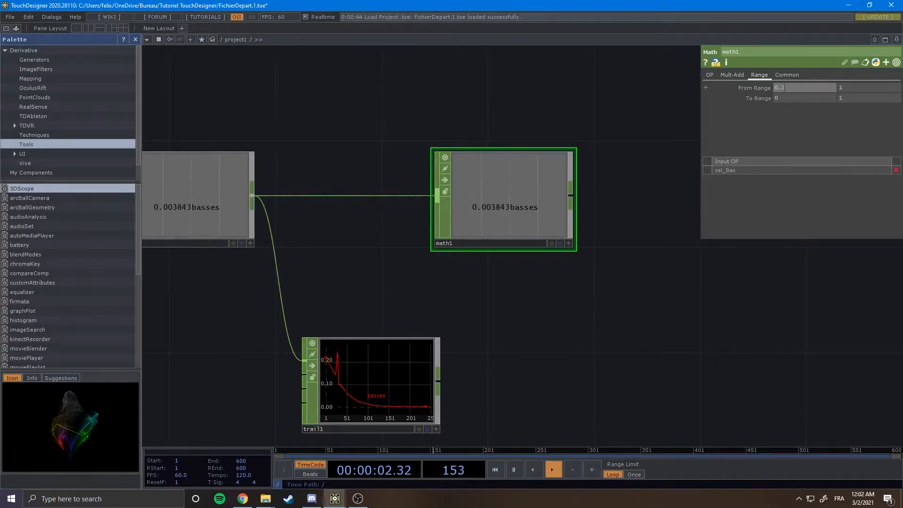
{"action": "key", "text": "Tab"}
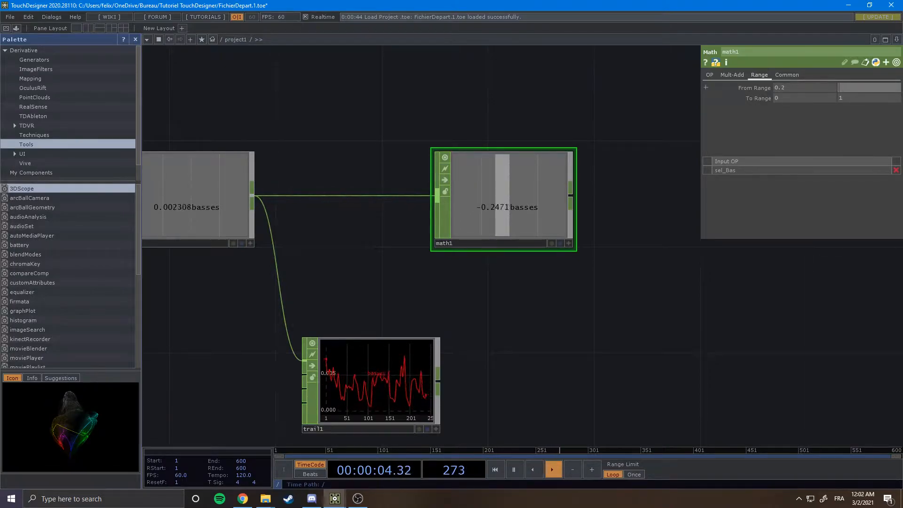
{"action": "type", "text": "0.4"}
{"action": "key", "text": "Return"}
Set math1's To Range to 1 and 1.5.
{"action": "scroll", "coordinate": [483, 329], "scroll_direction": "up", "scroll_amount": 5}
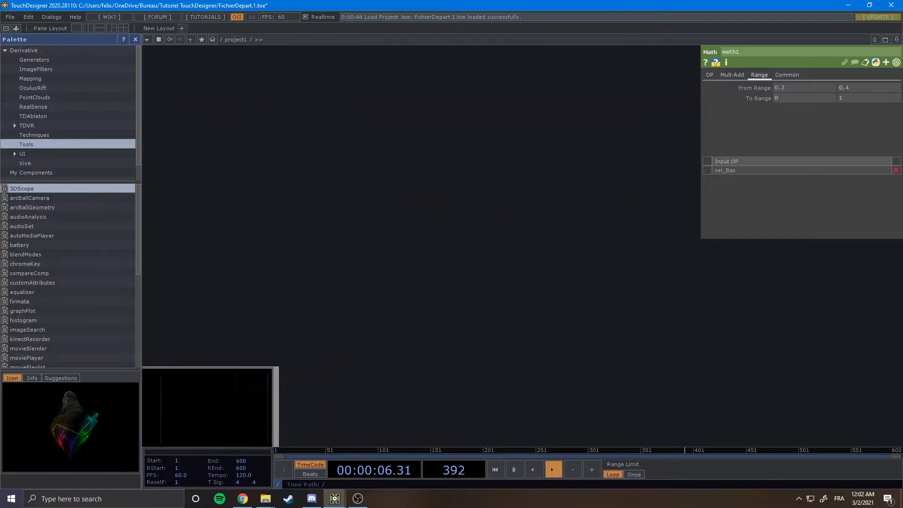
{"action": "scroll", "coordinate": [482, 306], "scroll_direction": "down", "scroll_amount": 5}
{"action": "left_click_drag", "start_coordinate": [470, 282], "coordinate": [584, 243]}
{"action": "scroll", "coordinate": [344, 294], "scroll_direction": "up", "scroll_amount": 2}
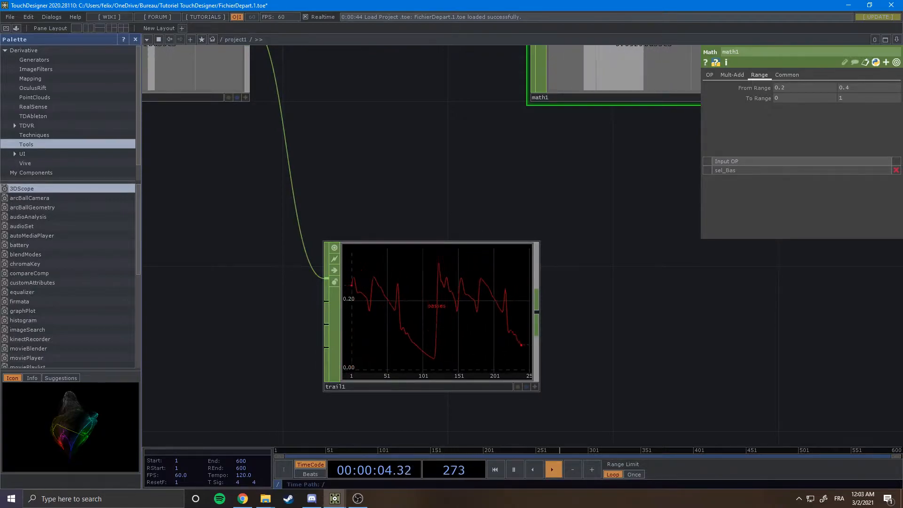
{"action": "left_click_drag", "start_coordinate": [510, 226], "coordinate": [322, 309]}
{"action": "scroll", "coordinate": [429, 254], "scroll_direction": "down", "scroll_amount": 3}
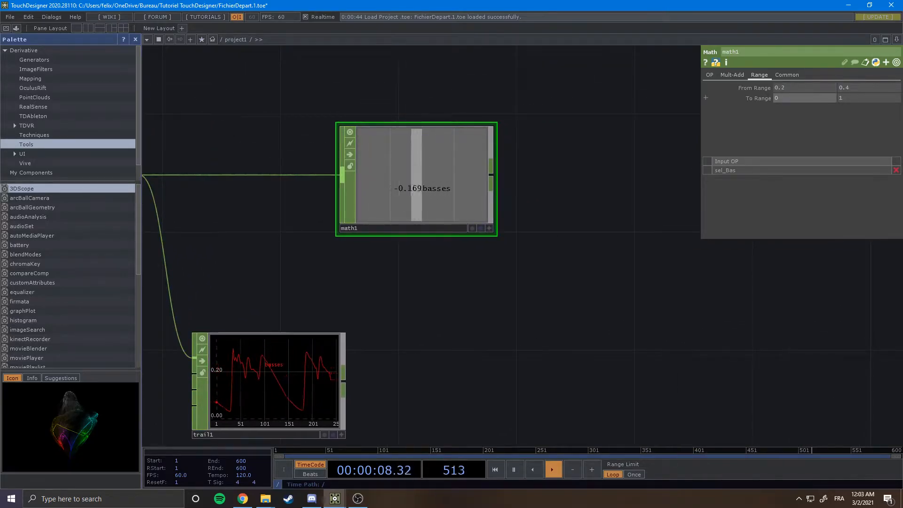
{"action": "left_click", "coordinate": [804, 98]}
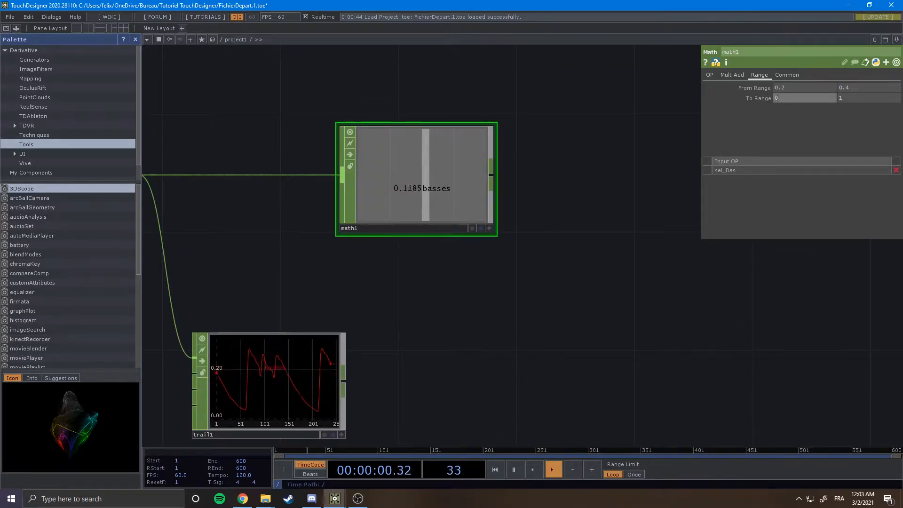
{"action": "type", "text": "1"}
{"action": "key", "text": "Tab"}
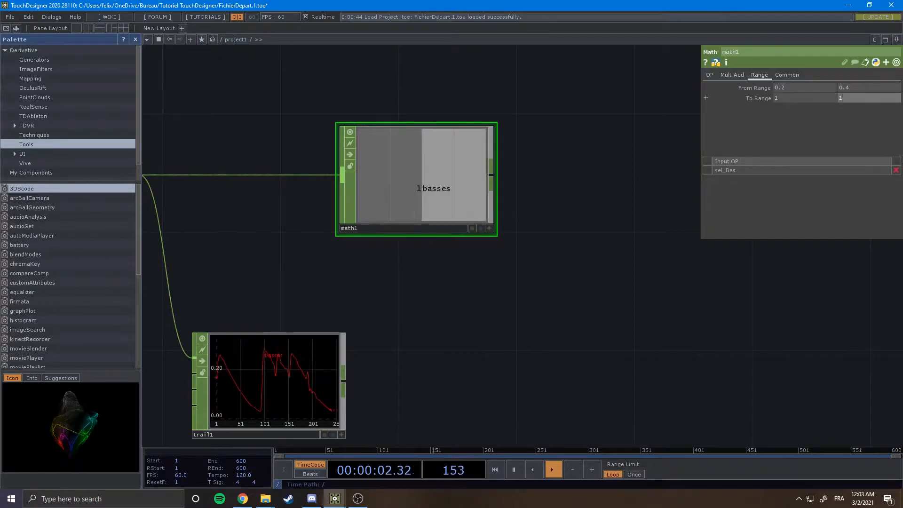
{"action": "type", "text": "1.5"}
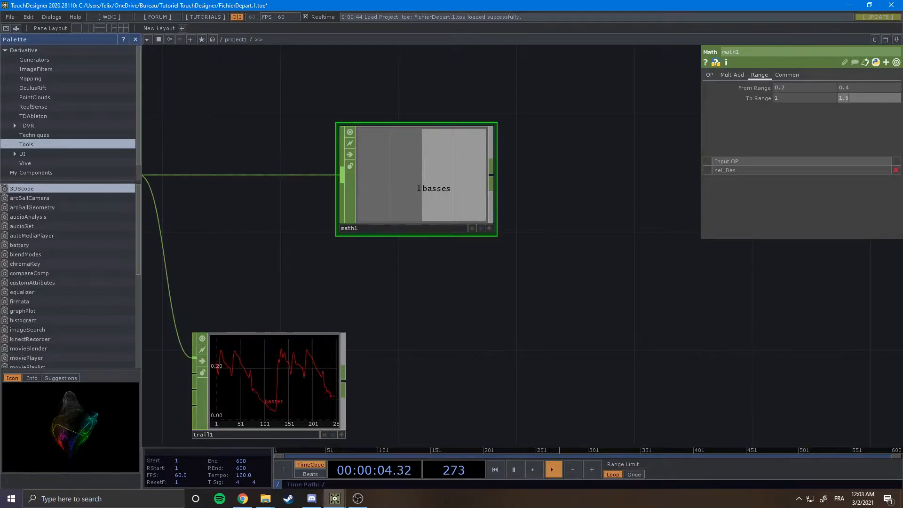
{"action": "key", "text": "Return"}
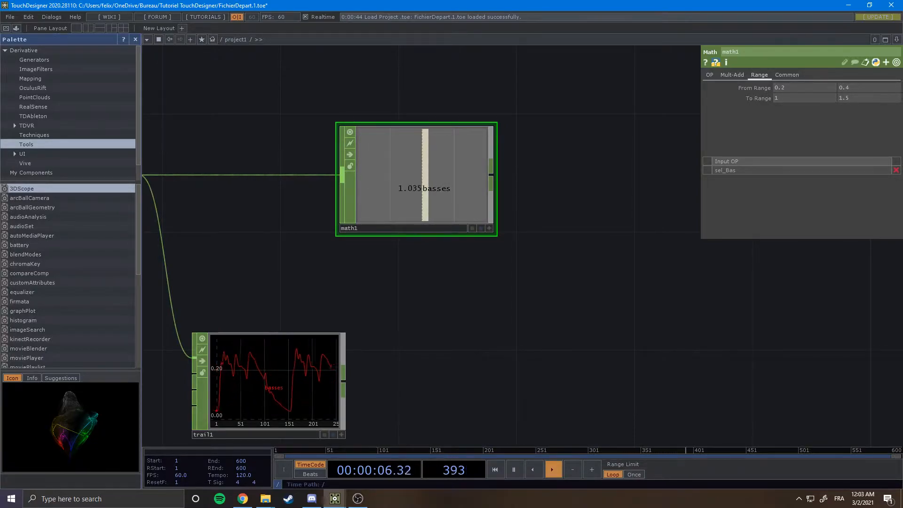
Delete the trail1 Trail CHOP from the network.
{"action": "left_click_drag", "start_coordinate": [560, 229], "coordinate": [561, 254]}
{"action": "scroll", "coordinate": [576, 250], "scroll_direction": "down", "scroll_amount": 3}
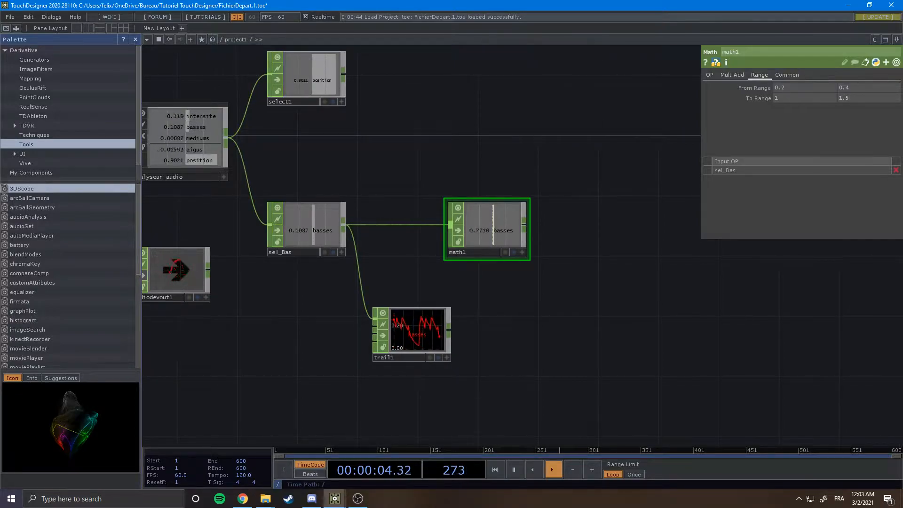
{"action": "left_click_drag", "start_coordinate": [579, 292], "coordinate": [627, 241]}
{"action": "left_click_drag", "start_coordinate": [541, 263], "coordinate": [559, 248]}
{"action": "scroll", "coordinate": [478, 263], "scroll_direction": "up", "scroll_amount": 3}
{"action": "right_click", "coordinate": [471, 264]}
{"action": "left_click", "coordinate": [472, 292]}
{"action": "left_click", "coordinate": [484, 297]}
{"action": "right_click", "coordinate": [484, 297]}
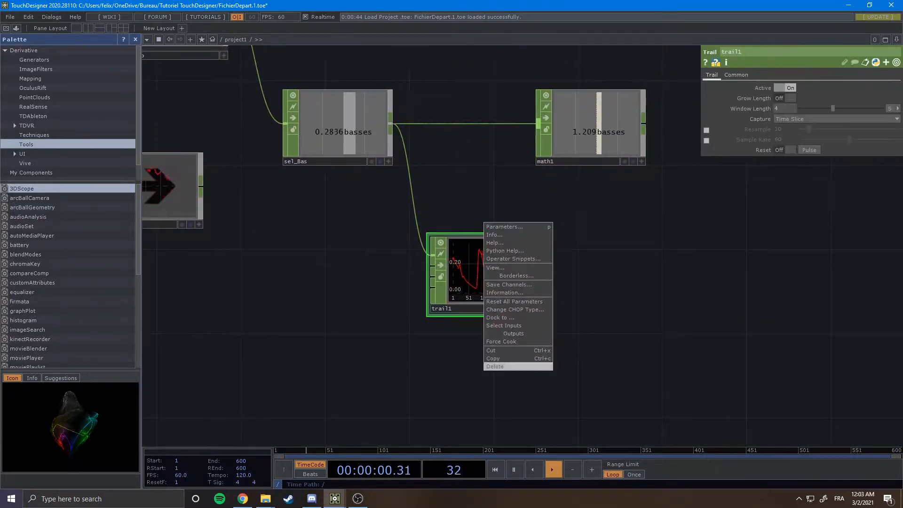
{"action": "left_click", "coordinate": [497, 366]}
Add a Math CHOP connected to the output of select1.
{"action": "left_click_drag", "start_coordinate": [498, 329], "coordinate": [454, 380]}
{"action": "scroll", "coordinate": [443, 339], "scroll_direction": "down", "scroll_amount": 5}
{"action": "left_click_drag", "start_coordinate": [442, 339], "coordinate": [444, 395]}
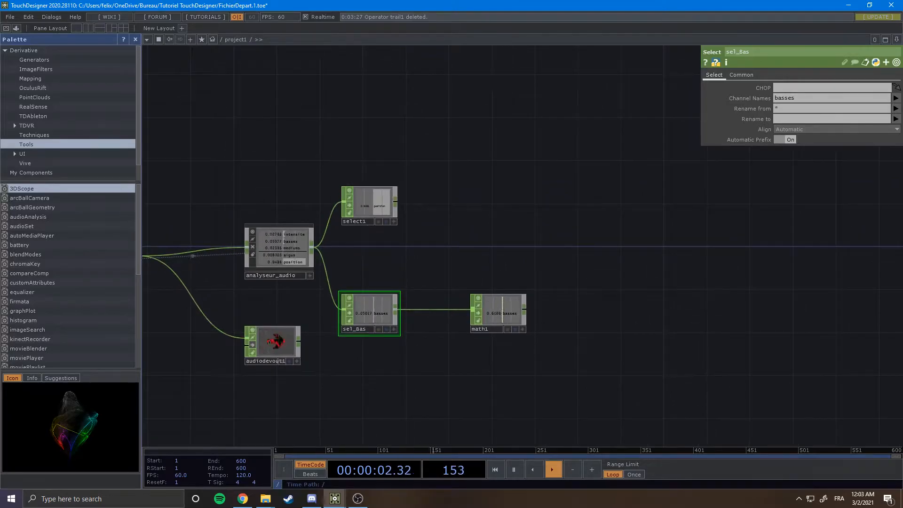
{"action": "left_click_drag", "start_coordinate": [367, 186], "coordinate": [396, 181]}
{"action": "scroll", "coordinate": [370, 185], "scroll_direction": "up", "scroll_amount": 3}
{"action": "key", "text": "Tab"}
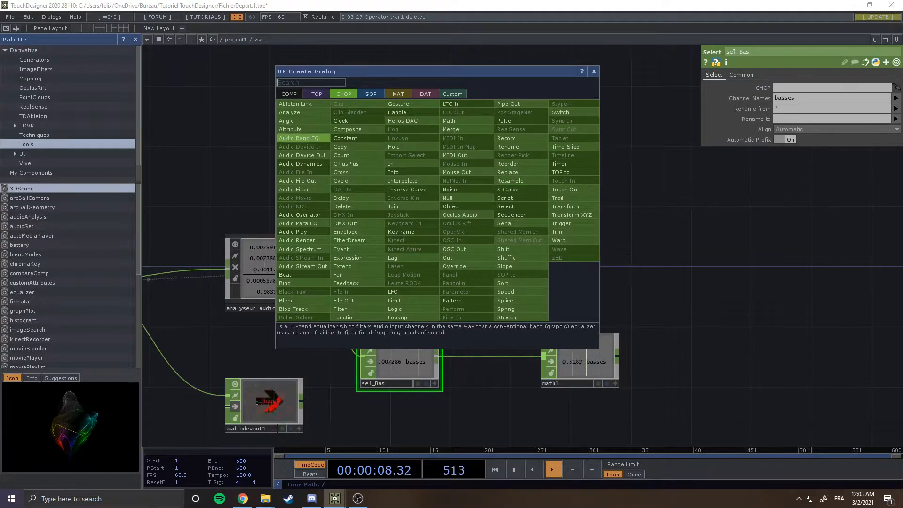
{"action": "key", "text": "Escape"}
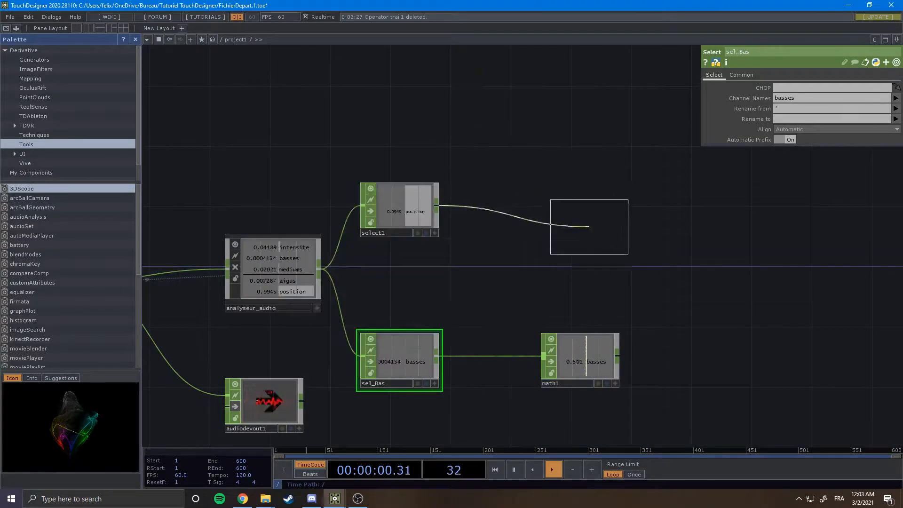
{"action": "left_click", "coordinate": [586, 213]}
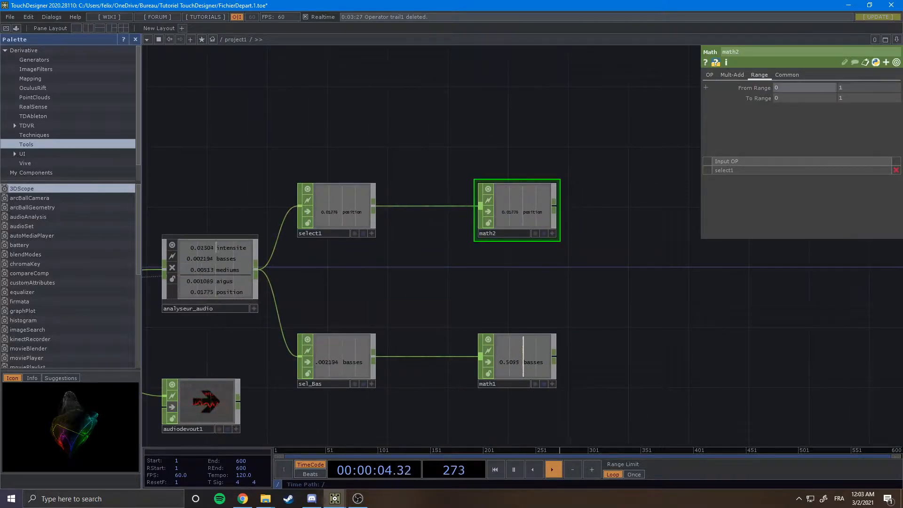
Set math2's To Range maximum to 360.
{"action": "left_click_drag", "start_coordinate": [393, 240], "coordinate": [483, 248]}
{"action": "scroll", "coordinate": [452, 225], "scroll_direction": "up", "scroll_amount": 5}
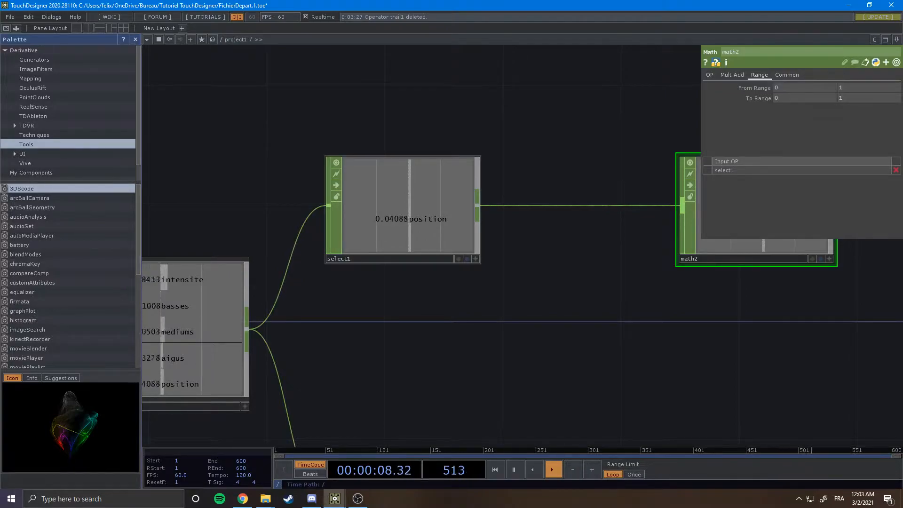
{"action": "left_click_drag", "start_coordinate": [579, 224], "coordinate": [353, 225]}
{"action": "scroll", "coordinate": [437, 224], "scroll_direction": "down", "scroll_amount": 4}
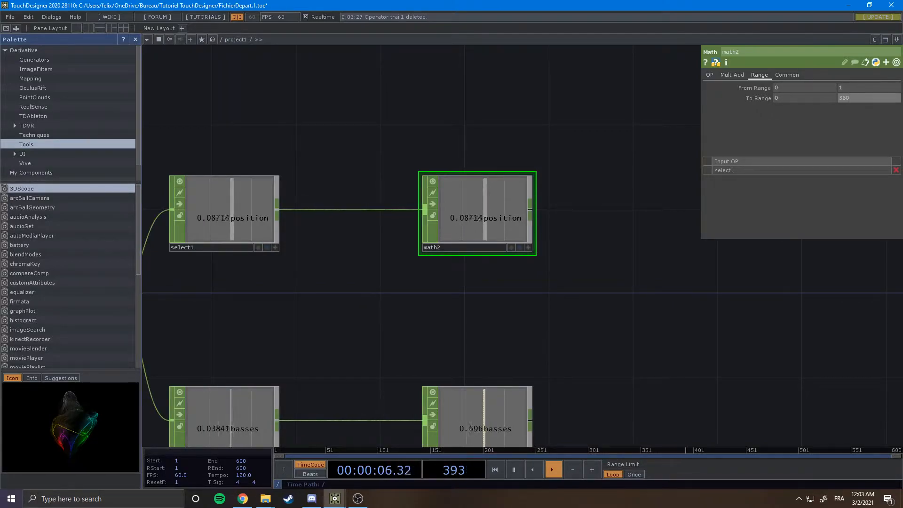
{"action": "scroll", "coordinate": [635, 332], "scroll_direction": "down", "scroll_amount": 4}
{"action": "left_click_drag", "start_coordinate": [635, 332], "coordinate": [601, 327]}
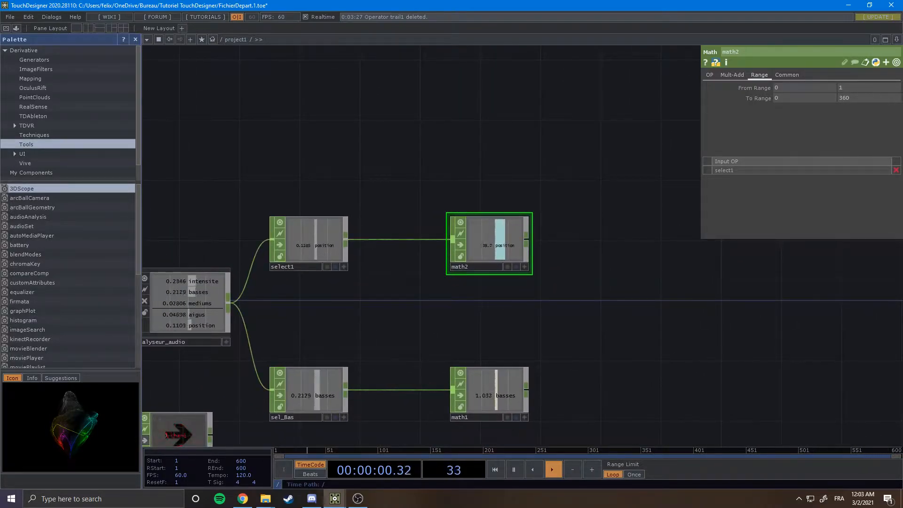
Add a Select CHOP connected after math2.
{"action": "scroll", "coordinate": [474, 273], "scroll_direction": "down", "scroll_amount": 4}
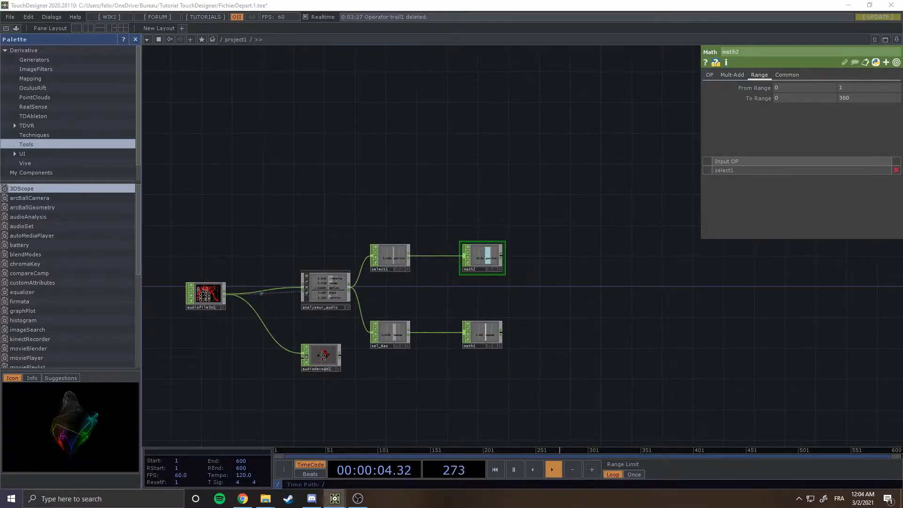
{"action": "scroll", "coordinate": [503, 299], "scroll_direction": "up", "scroll_amount": 3}
{"action": "left_click_drag", "start_coordinate": [567, 316], "coordinate": [499, 273]}
{"action": "left_click_drag", "start_coordinate": [168, 345], "coordinate": [198, 355]}
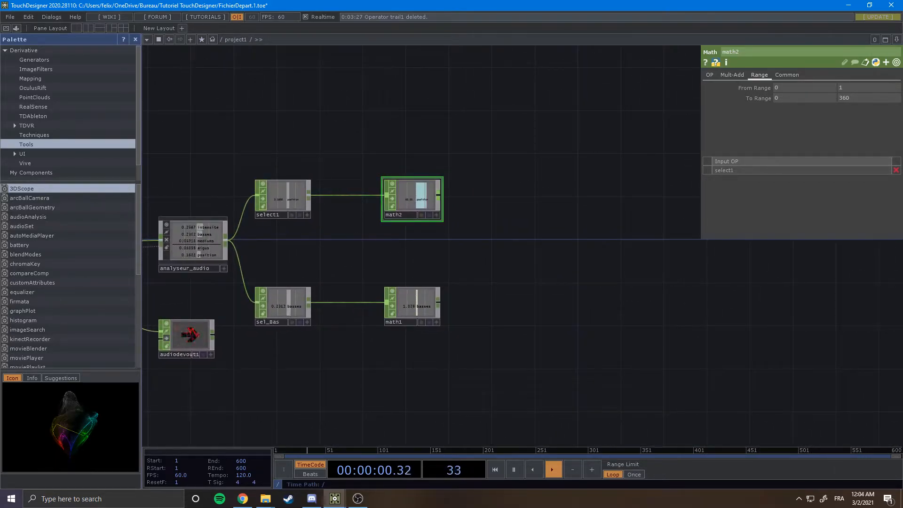
{"action": "key", "text": "Tab"}
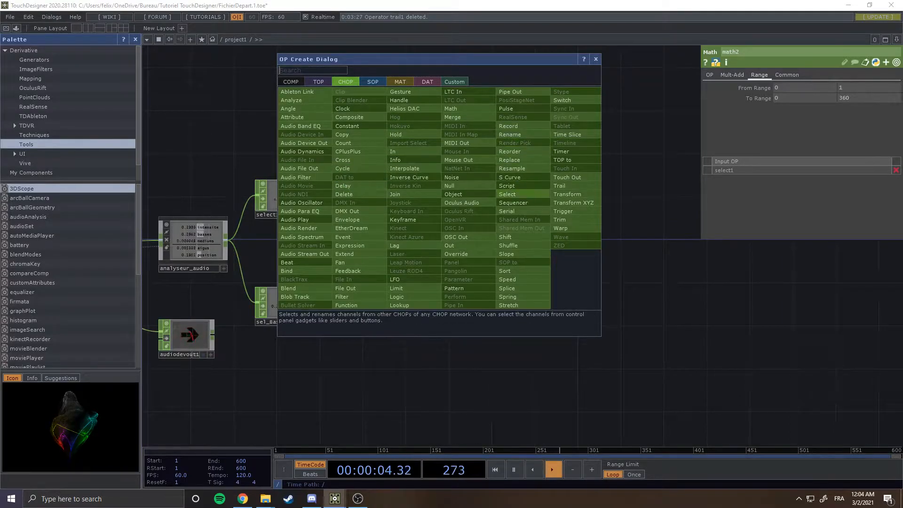
{"action": "left_click", "coordinate": [509, 194]}
{"action": "left_click", "coordinate": [530, 198]}
{"action": "left_click_drag", "start_coordinate": [540, 250], "coordinate": [606, 235]}
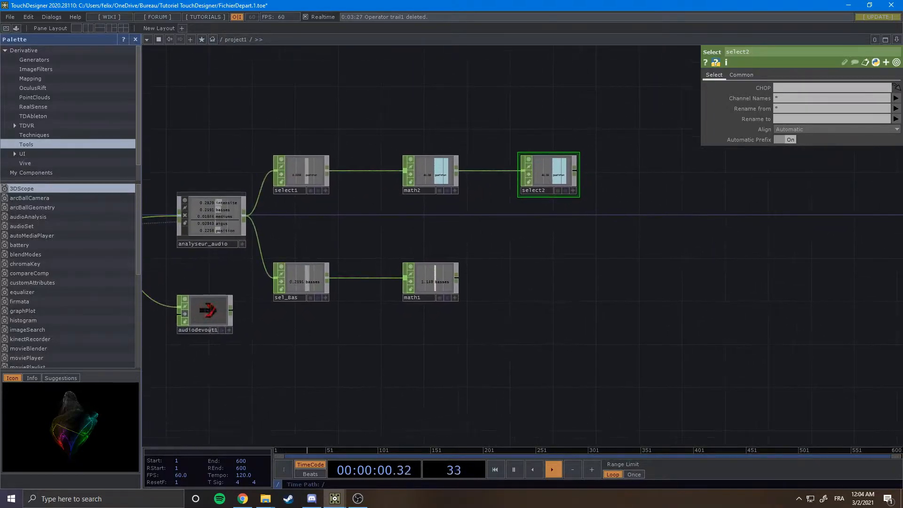
Add a Select CHOP connected after math1.
{"action": "scroll", "coordinate": [561, 158], "scroll_direction": "up", "scroll_amount": 5}
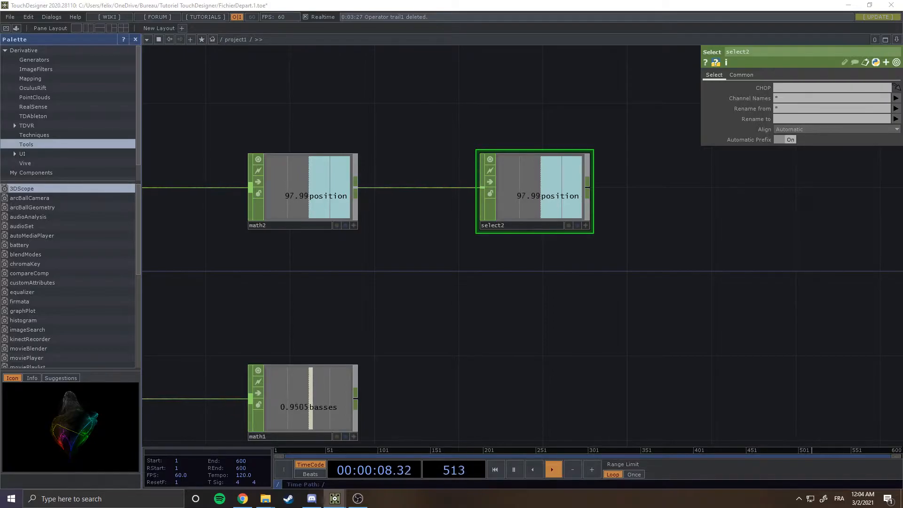
{"action": "left_click_drag", "start_coordinate": [639, 137], "coordinate": [649, 84]}
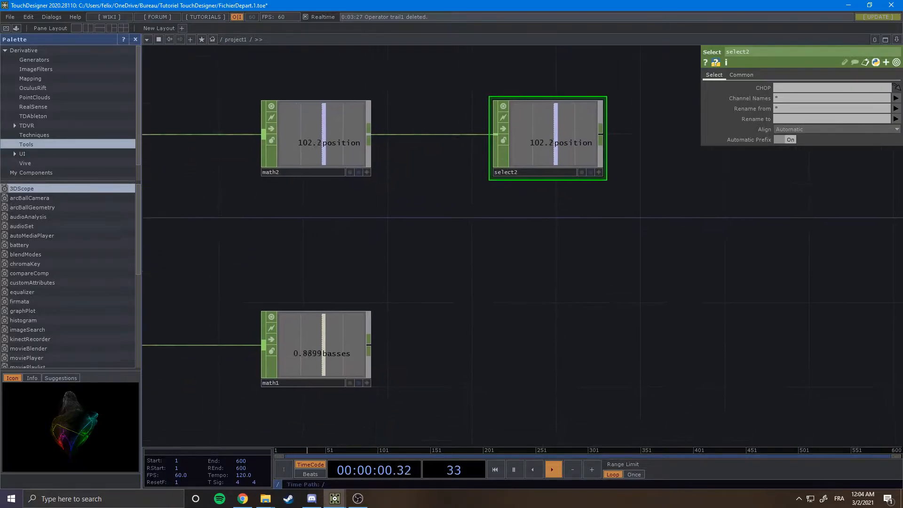
{"action": "scroll", "coordinate": [650, 84], "scroll_direction": "down", "scroll_amount": 3}
{"action": "right_click", "coordinate": [446, 270]}
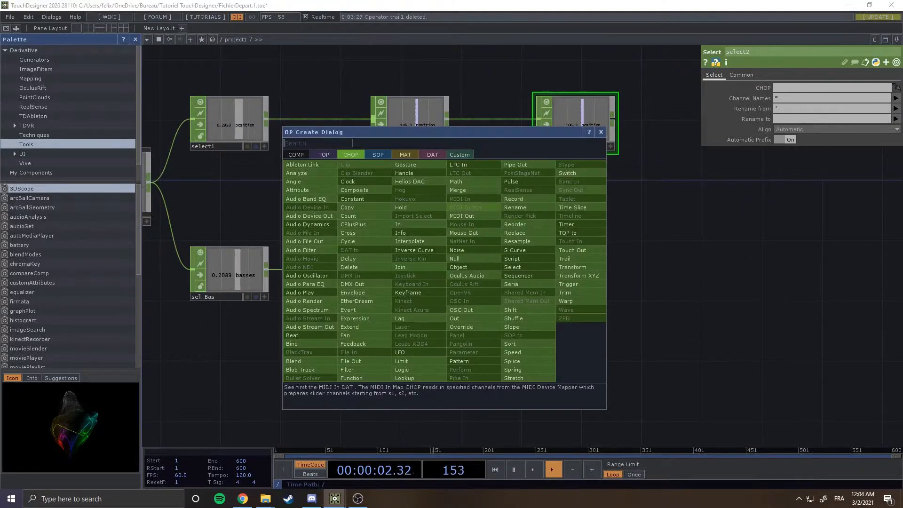
{"action": "left_click", "coordinate": [514, 266]}
{"action": "left_click", "coordinate": [584, 274]}
{"action": "left_click_drag", "start_coordinate": [528, 262], "coordinate": [480, 261]}
{"action": "scroll", "coordinate": [480, 261], "scroll_direction": "up", "scroll_amount": 3}
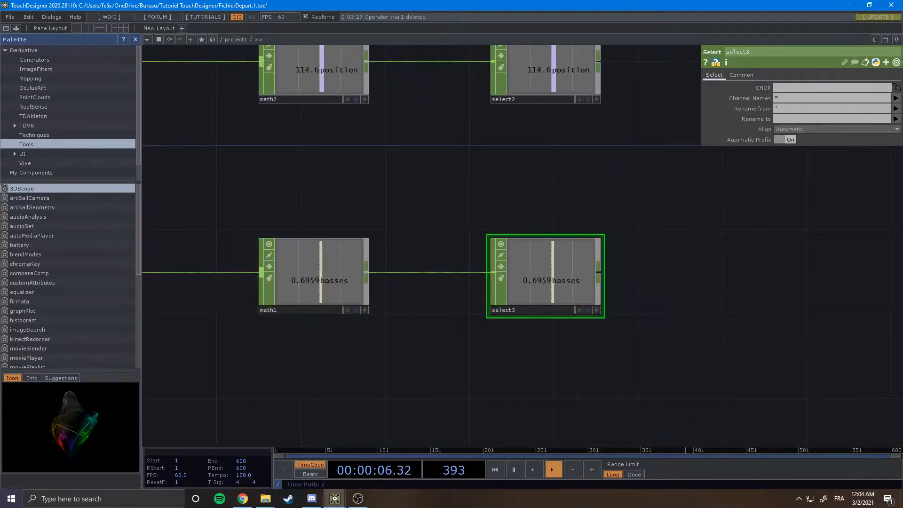
Turn on the active viewer for select2 and select3.
{"action": "scroll", "coordinate": [562, 213], "scroll_direction": "down", "scroll_amount": 3}
{"action": "left_click_drag", "start_coordinate": [562, 213], "coordinate": [496, 223]}
{"action": "left_click", "coordinate": [520, 142]}
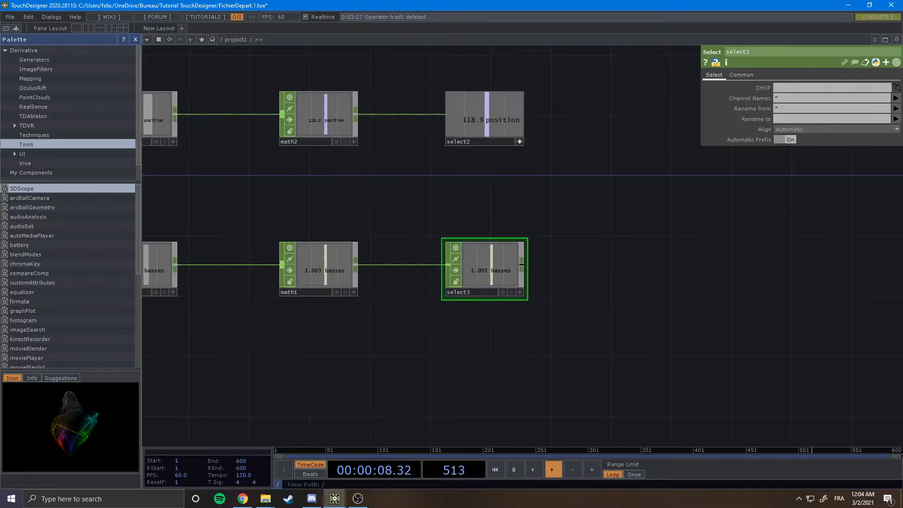
{"action": "left_click", "coordinate": [519, 292]}
{"action": "scroll", "coordinate": [596, 208], "scroll_direction": "down", "scroll_amount": 2}
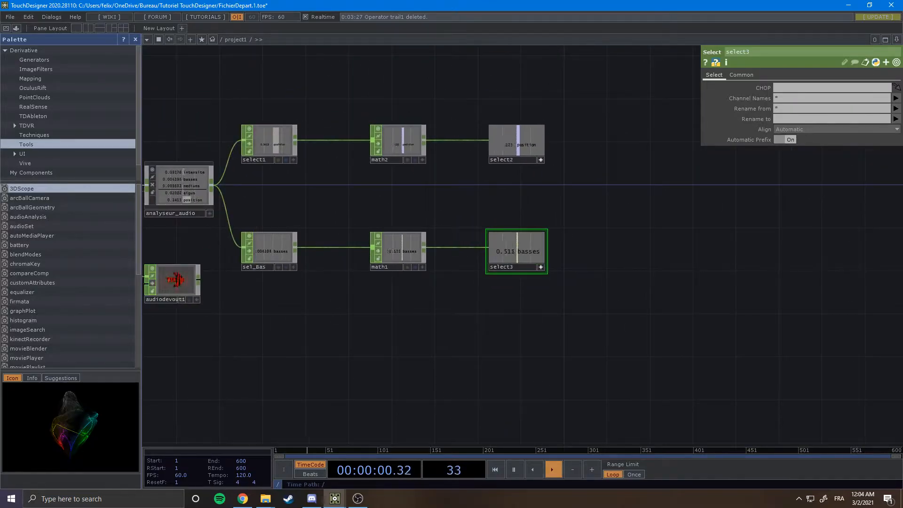
Add a Geometry COMP to the network beside the select operators.
{"action": "left_click_drag", "start_coordinate": [596, 208], "coordinate": [490, 215]}
{"action": "scroll", "coordinate": [463, 212], "scroll_direction": "down", "scroll_amount": 3}
{"action": "scroll", "coordinate": [581, 190], "scroll_direction": "up", "scroll_amount": 3}
{"action": "left_click_drag", "start_coordinate": [581, 191], "coordinate": [553, 196]}
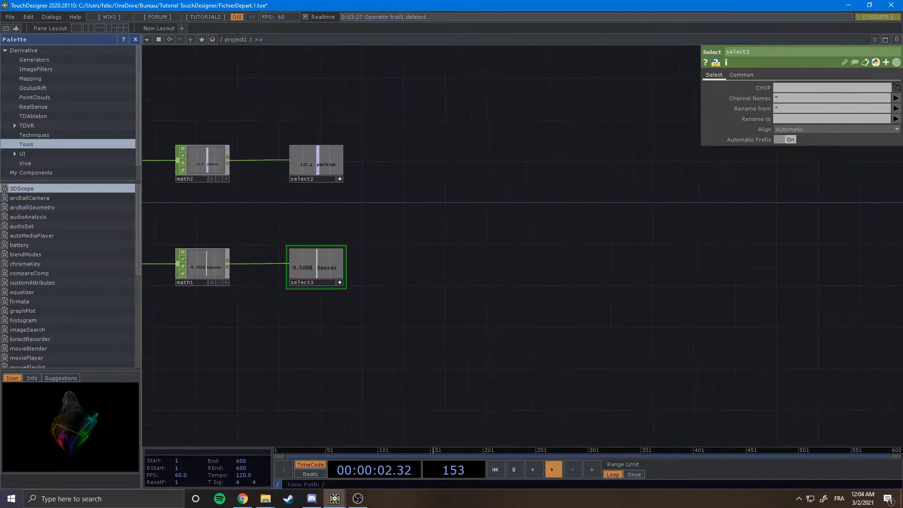
{"action": "key", "text": "Tab"}
{"action": "left_click", "coordinate": [315, 95]}
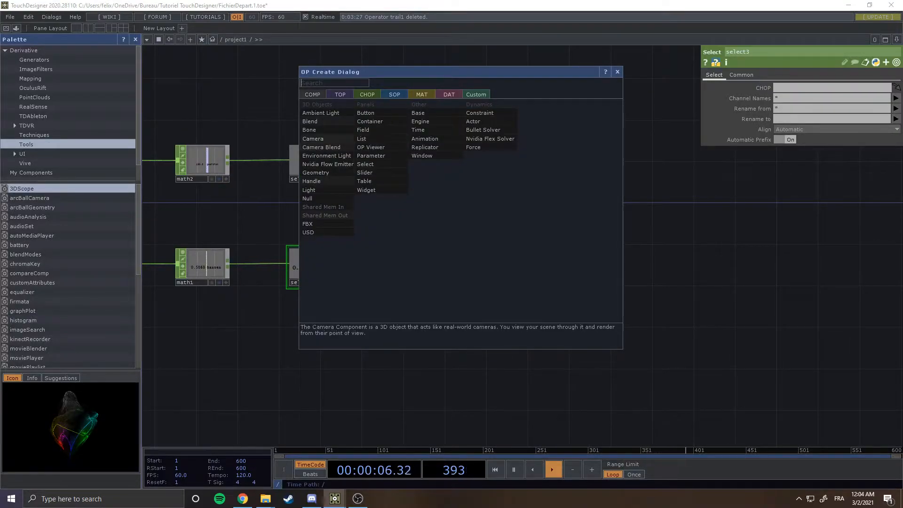
{"action": "left_click", "coordinate": [316, 172]}
{"action": "left_click", "coordinate": [458, 217]}
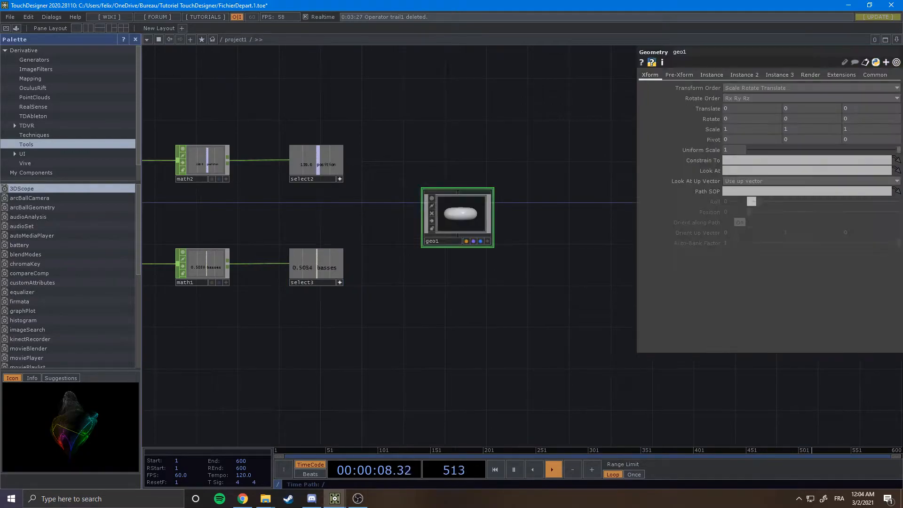
Add a Camera COMP to the network above geo1.
{"action": "left_click_drag", "start_coordinate": [471, 291], "coordinate": [416, 358]}
{"action": "key", "text": "Tab"}
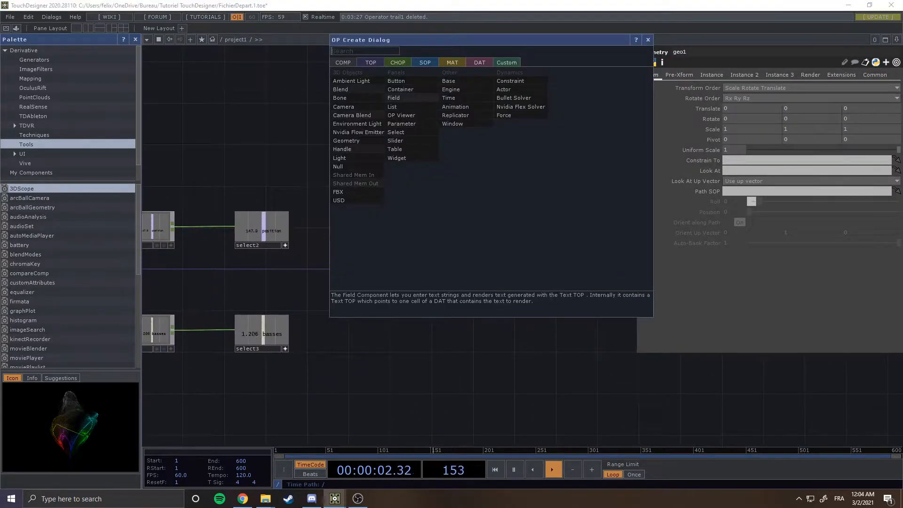
{"action": "left_click", "coordinate": [344, 107]}
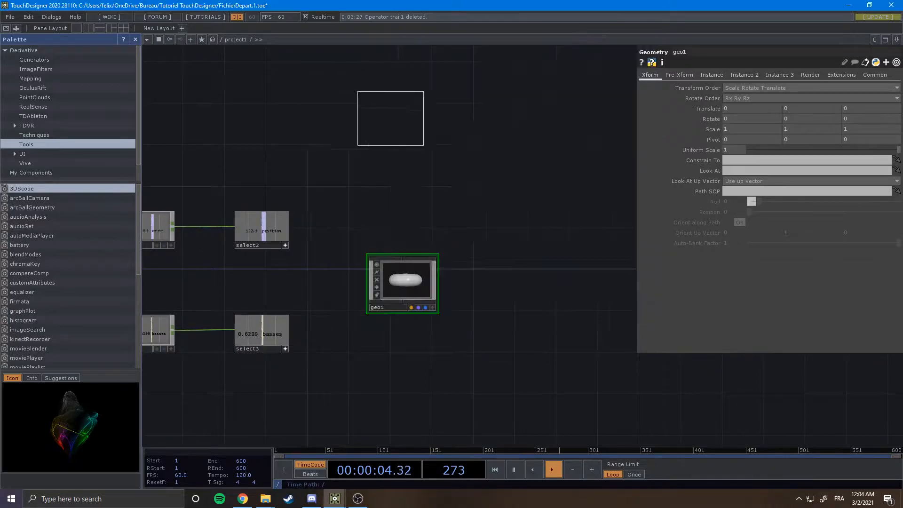
{"action": "left_click", "coordinate": [517, 179]}
{"action": "left_click_drag", "start_coordinate": [520, 263], "coordinate": [509, 187]}
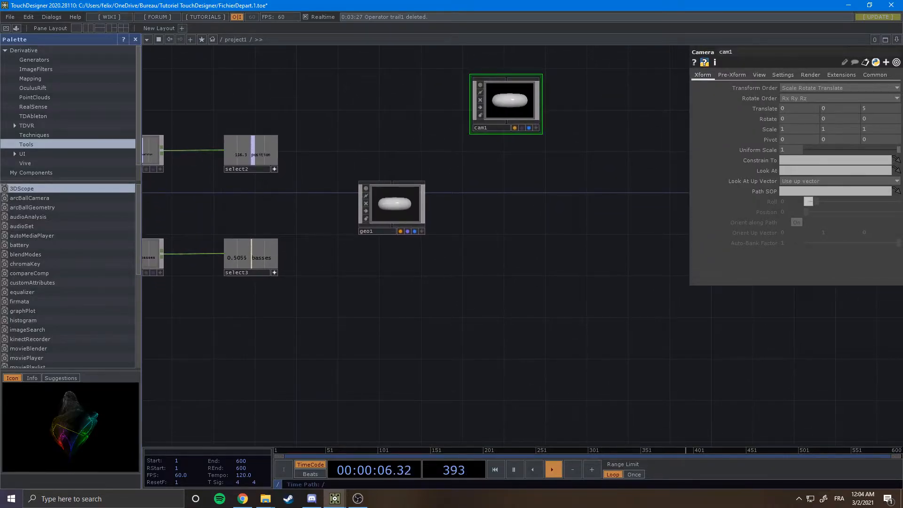
Add a Light COMP to the network below geo1.
{"action": "key", "text": "Tab"}
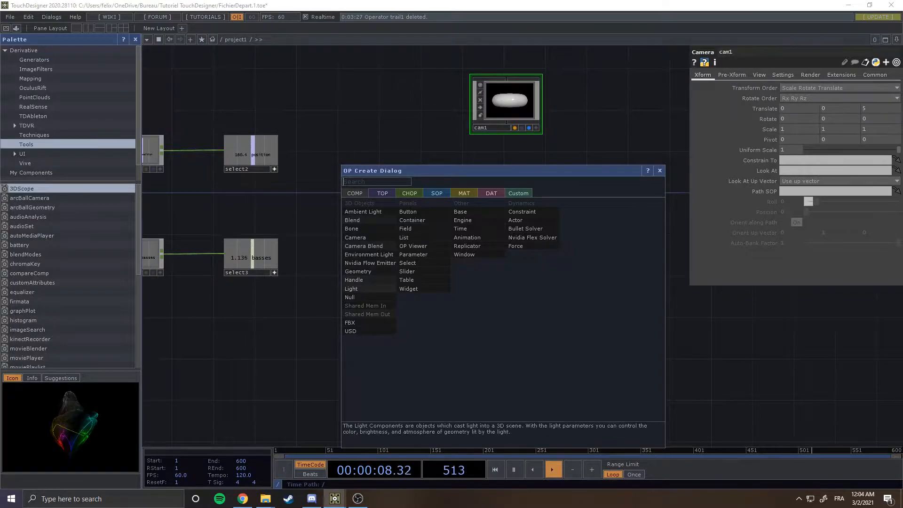
{"action": "left_click", "coordinate": [370, 284]}
{"action": "left_click", "coordinate": [507, 301]}
{"action": "left_click_drag", "start_coordinate": [454, 283], "coordinate": [532, 298]}
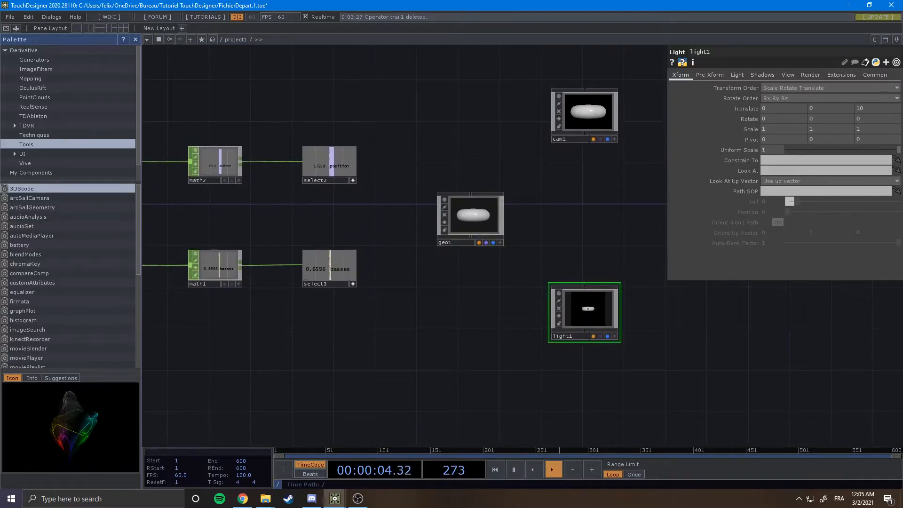
Add a Render TOP between the camera and light, to the right of geo1.
{"action": "key", "text": "Tab"}
{"action": "left_click", "coordinate": [472, 109]}
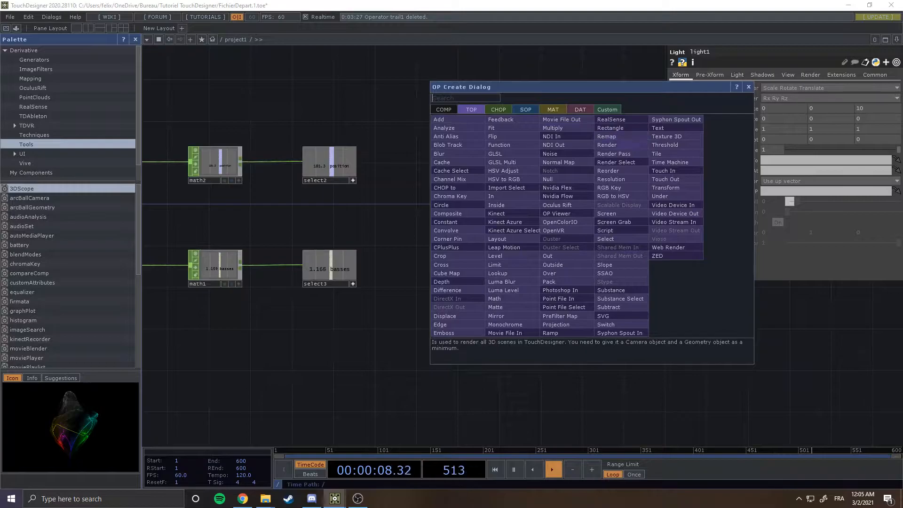
{"action": "left_click", "coordinate": [607, 145]}
{"action": "left_click", "coordinate": [598, 220]}
{"action": "left_click_drag", "start_coordinate": [626, 257], "coordinate": [566, 239]}
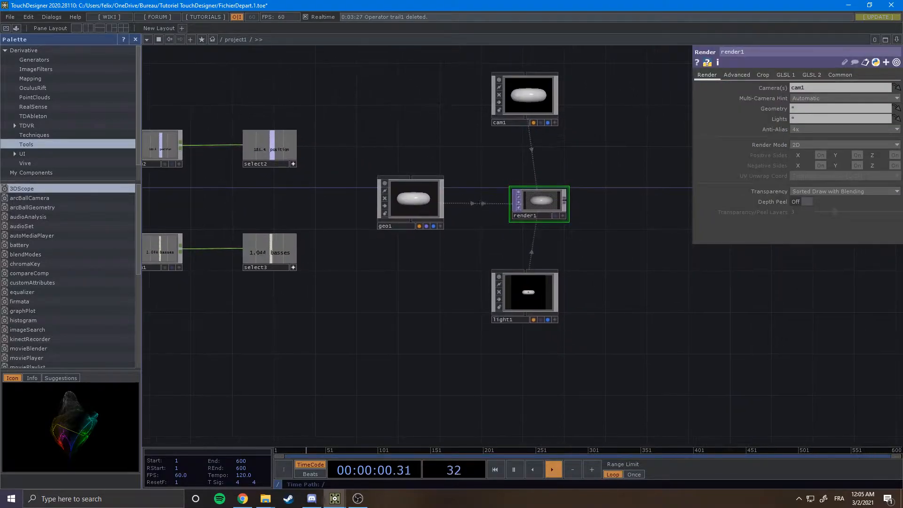
Import the Speaker.fbx model from the file explorer into geo1.
{"action": "scroll", "coordinate": [445, 188], "scroll_direction": "up", "scroll_amount": 4}
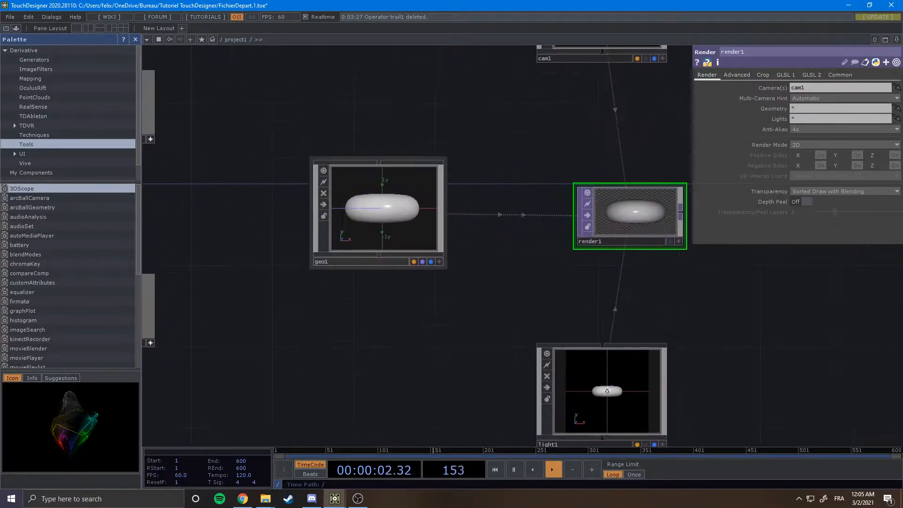
{"action": "scroll", "coordinate": [433, 299], "scroll_direction": "down", "scroll_amount": 2}
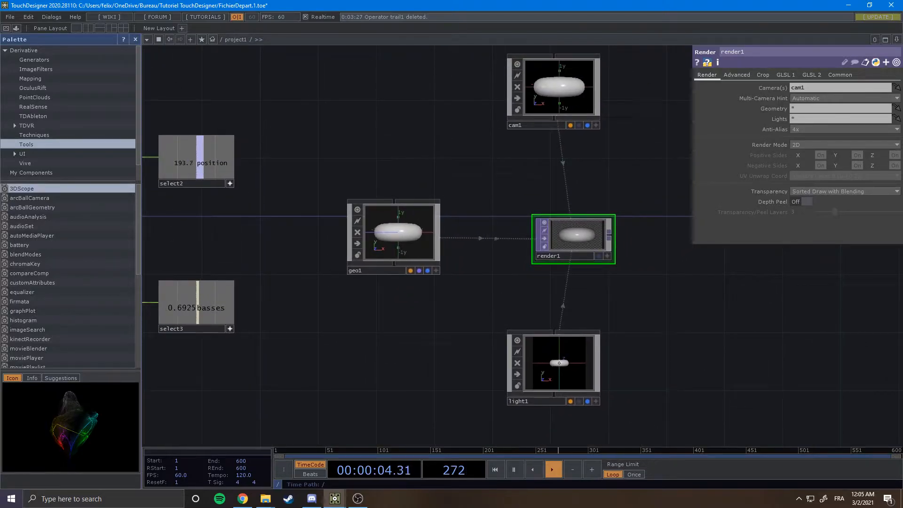
{"action": "left_click_drag", "start_coordinate": [433, 299], "coordinate": [503, 290]}
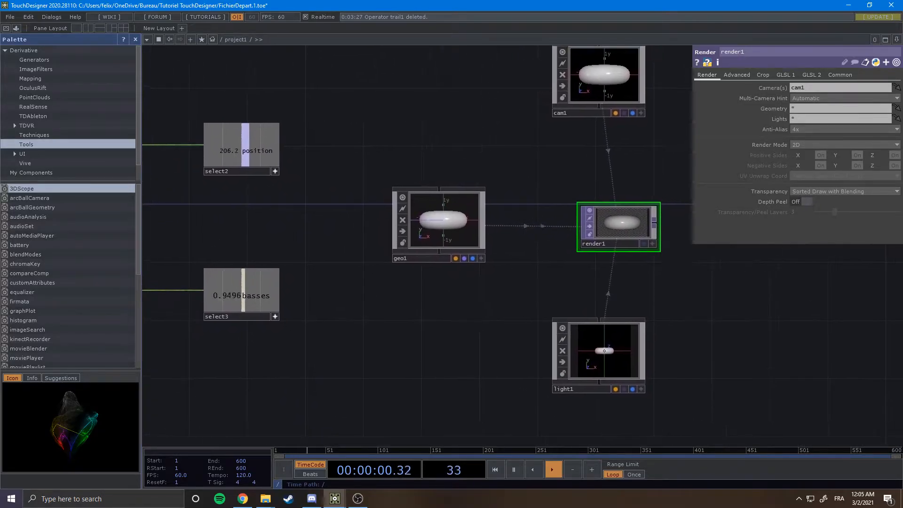
{"action": "scroll", "coordinate": [440, 277], "scroll_direction": "down", "scroll_amount": 2}
{"action": "left_click_drag", "start_coordinate": [440, 277], "coordinate": [405, 274]}
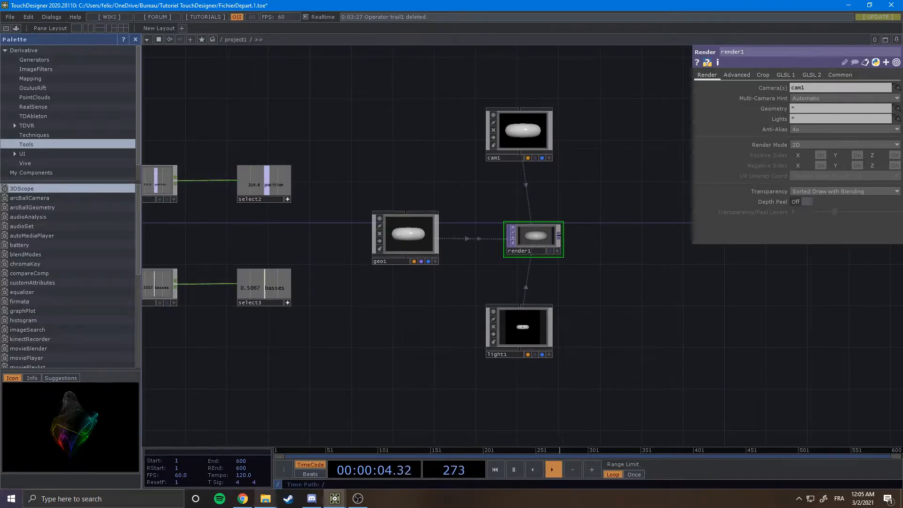
{"action": "mouse_move", "coordinate": [265, 498]}
{"action": "left_click", "coordinate": [371, 452]}
{"action": "left_click_drag", "start_coordinate": [566, 36], "coordinate": [765, 109]}
{"action": "left_click", "coordinate": [748, 254]}
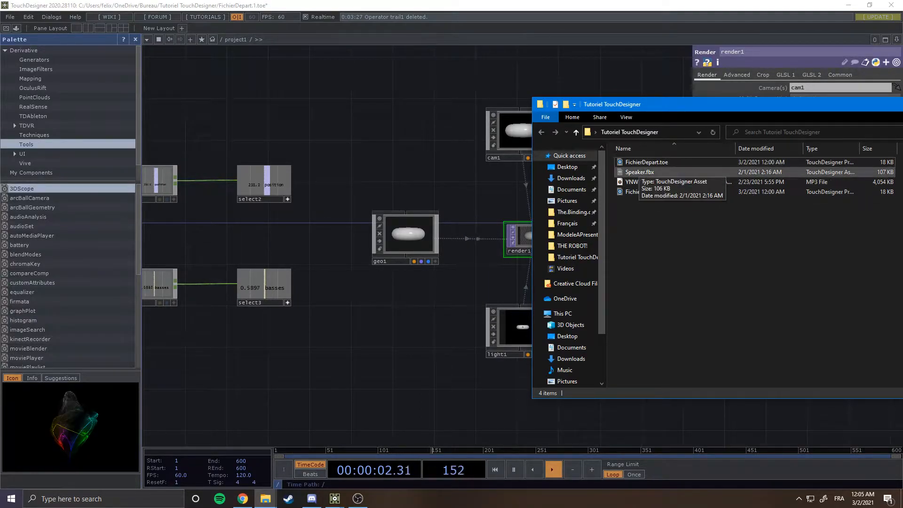
{"action": "left_click_drag", "start_coordinate": [640, 172], "coordinate": [475, 320]}
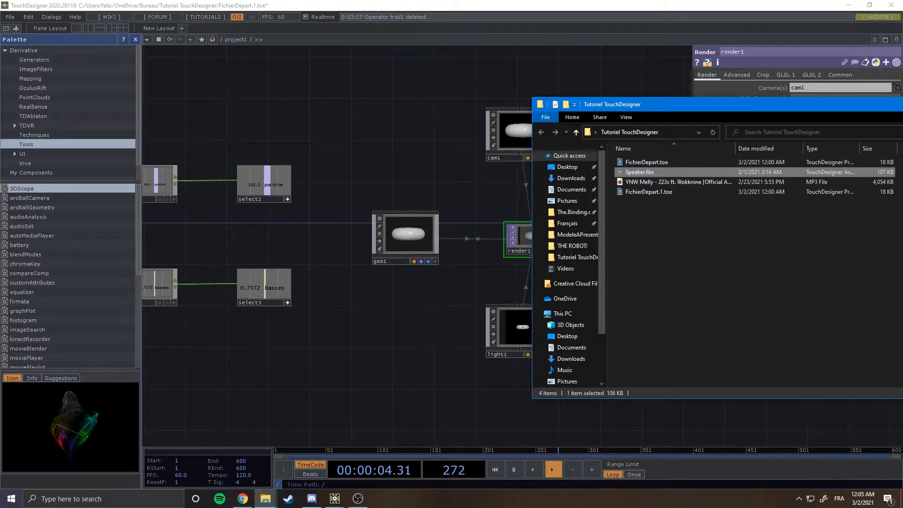
{"action": "left_click_drag", "start_coordinate": [728, 106], "coordinate": [359, 108]}
{"action": "left_click", "coordinate": [681, 106]}
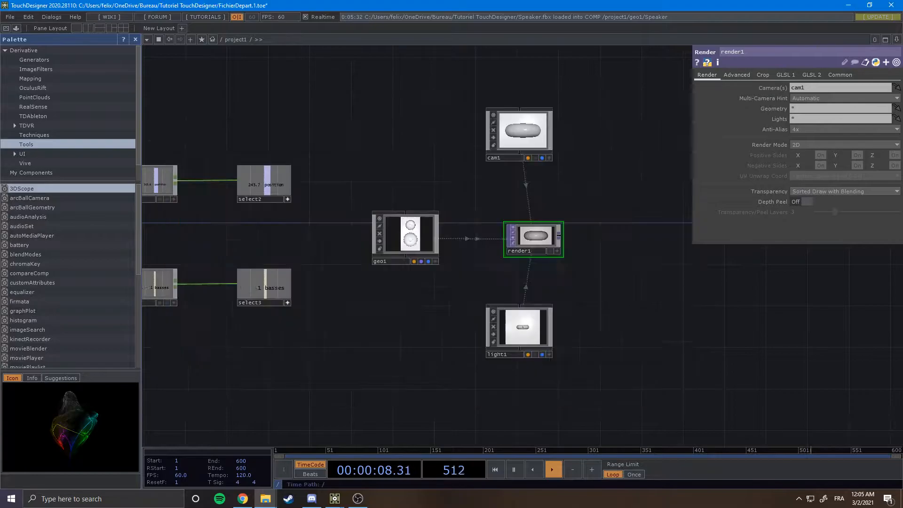
Enter geo1 and delete the default torus1 SOP, leaving only the Speaker model.
{"action": "scroll", "coordinate": [420, 223], "scroll_direction": "up", "scroll_amount": 2}
{"action": "scroll", "coordinate": [609, 232], "scroll_direction": "up", "scroll_amount": 4}
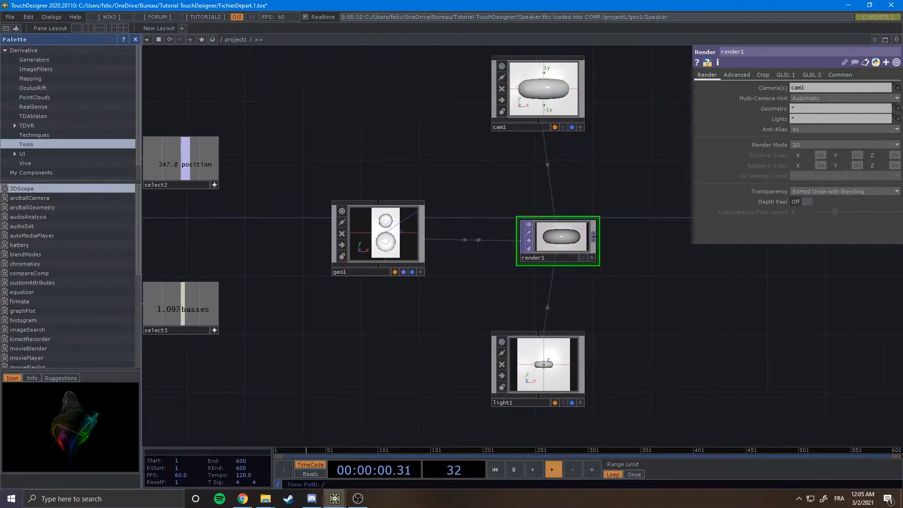
{"action": "scroll", "coordinate": [526, 261], "scroll_direction": "down", "scroll_amount": 3}
{"action": "left_click_drag", "start_coordinate": [440, 273], "coordinate": [557, 272]}
{"action": "scroll", "coordinate": [476, 263], "scroll_direction": "up", "scroll_amount": 6}
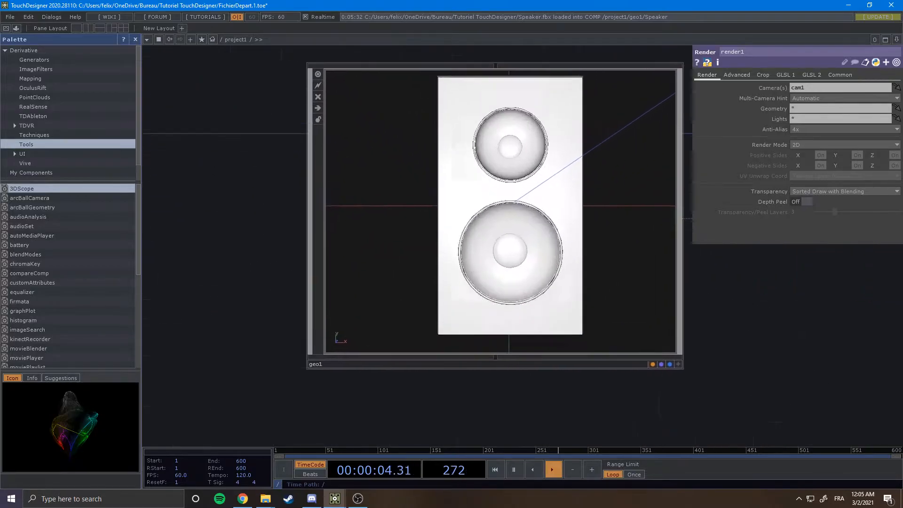
{"action": "scroll", "coordinate": [564, 249], "scroll_direction": "up", "scroll_amount": 3}
{"action": "left_click_drag", "start_coordinate": [612, 231], "coordinate": [494, 376]}
{"action": "scroll", "coordinate": [494, 377], "scroll_direction": "down", "scroll_amount": 4}
{"action": "scroll", "coordinate": [538, 311], "scroll_direction": "down", "scroll_amount": 3}
{"action": "left_click_drag", "start_coordinate": [522, 249], "coordinate": [610, 196]}
{"action": "left_click_drag", "start_coordinate": [585, 254], "coordinate": [511, 270]}
{"action": "left_click", "coordinate": [512, 221]}
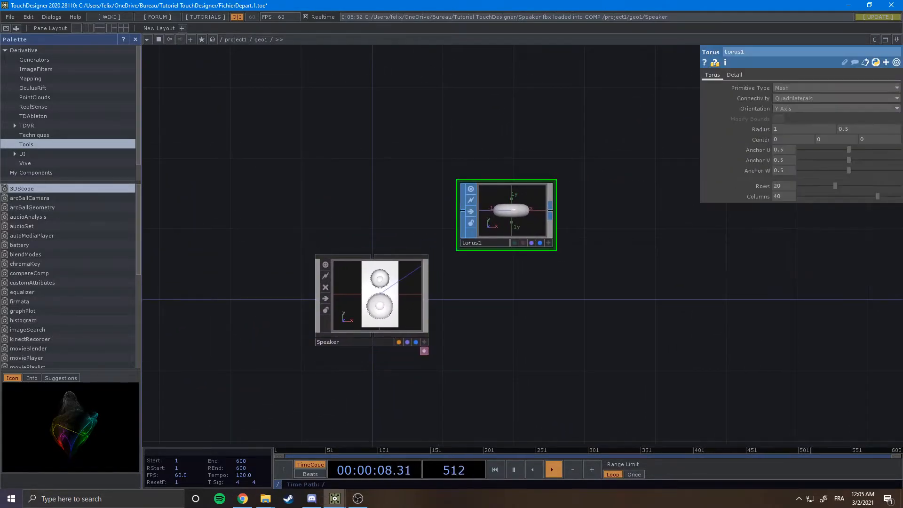
{"action": "key", "text": "Delete"}
{"action": "scroll", "coordinate": [625, 184], "scroll_direction": "down", "scroll_amount": 5}
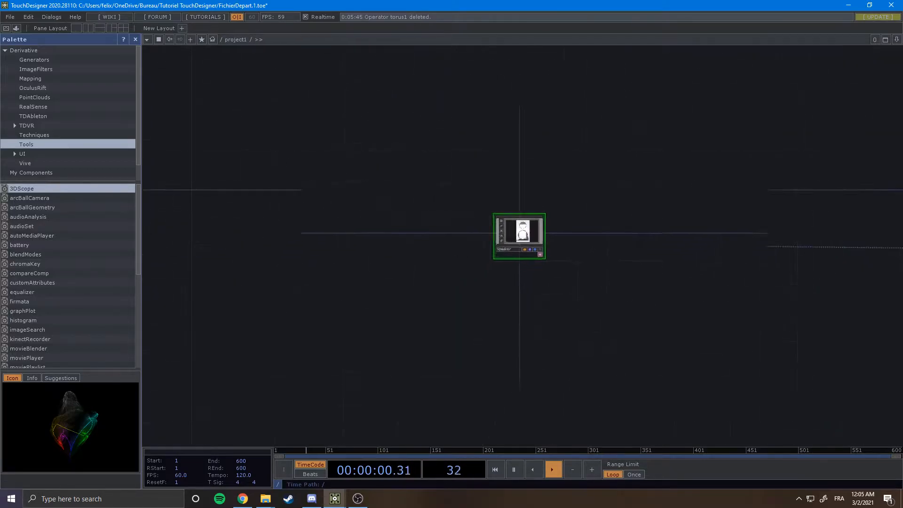
Examine the render1 output of the speaker model across the network.
{"action": "left_click_drag", "start_coordinate": [658, 352], "coordinate": [414, 336]}
{"action": "scroll", "coordinate": [564, 351], "scroll_direction": "up", "scroll_amount": 3}
{"action": "scroll", "coordinate": [524, 194], "scroll_direction": "up", "scroll_amount": 2}
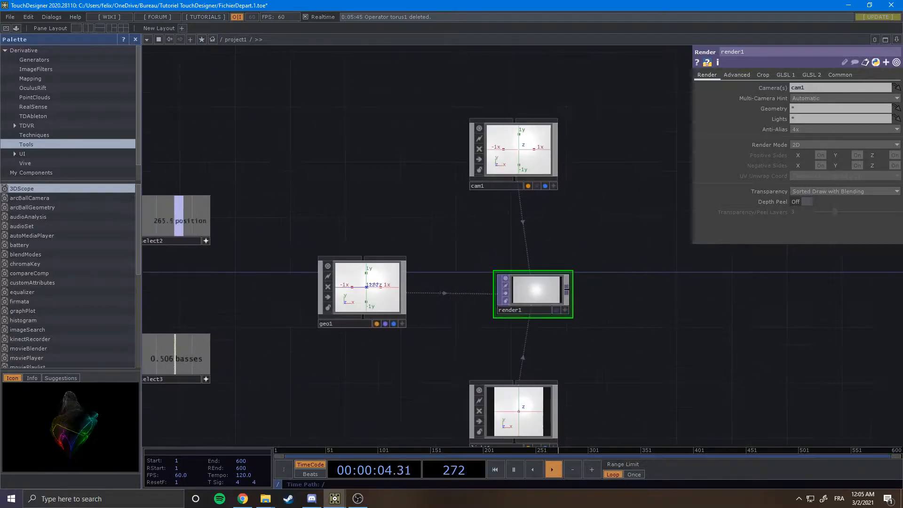
{"action": "left_click_drag", "start_coordinate": [525, 194], "coordinate": [523, 233]}
{"action": "left_click", "coordinate": [552, 223]}
{"action": "left_click", "coordinate": [551, 224]}
{"action": "left_click", "coordinate": [551, 223]}
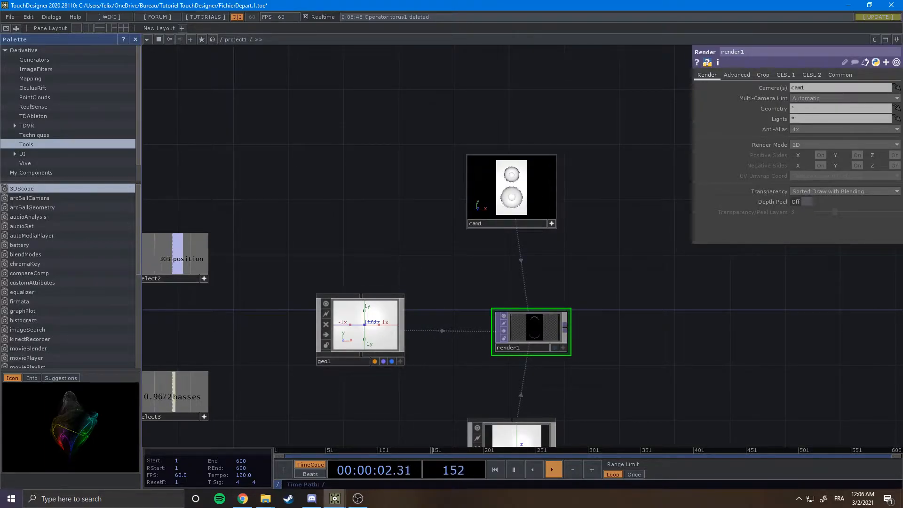
{"action": "scroll", "coordinate": [479, 299], "scroll_direction": "down", "scroll_amount": 2}
{"action": "scroll", "coordinate": [525, 309], "scroll_direction": "up", "scroll_amount": 7}
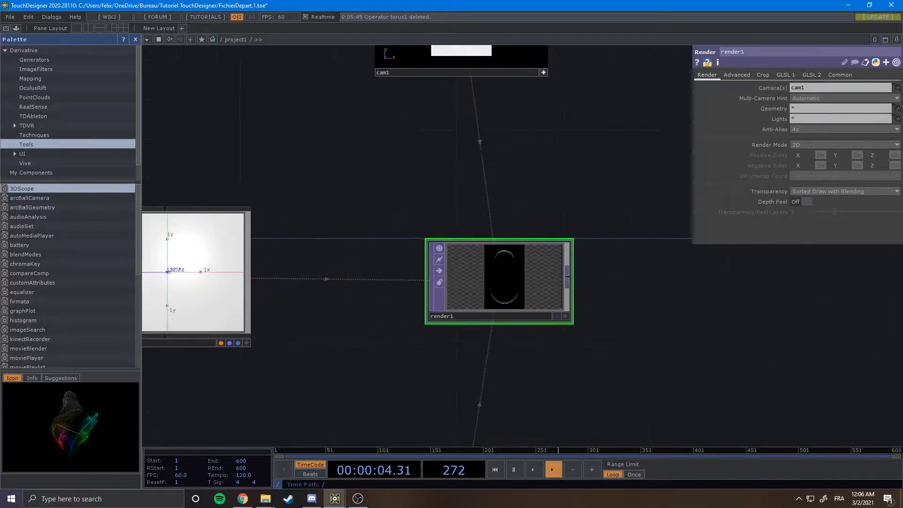
{"action": "scroll", "coordinate": [514, 295], "scroll_direction": "down", "scroll_amount": 4}
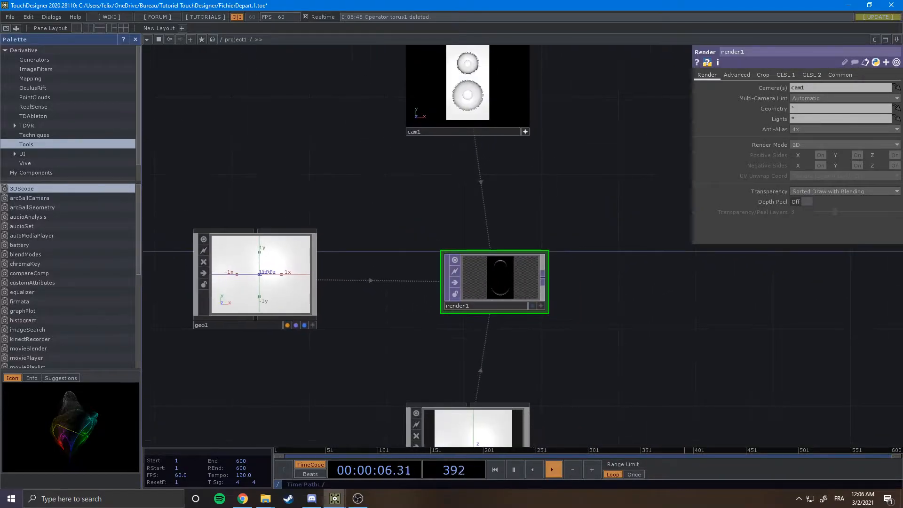
{"action": "left_click_drag", "start_coordinate": [546, 311], "coordinate": [581, 330]}
{"action": "left_click_drag", "start_coordinate": [353, 337], "coordinate": [546, 332]}
{"action": "scroll", "coordinate": [460, 326], "scroll_direction": "down", "scroll_amount": 3}
{"action": "scroll", "coordinate": [374, 360], "scroll_direction": "up", "scroll_amount": 5}
{"action": "scroll", "coordinate": [427, 325], "scroll_direction": "down", "scroll_amount": 3}
Rename the Select CHOP after math2 to sel_Pos.
{"action": "left_click", "coordinate": [527, 292]}
{"action": "left_click_drag", "start_coordinate": [408, 264], "coordinate": [381, 290]}
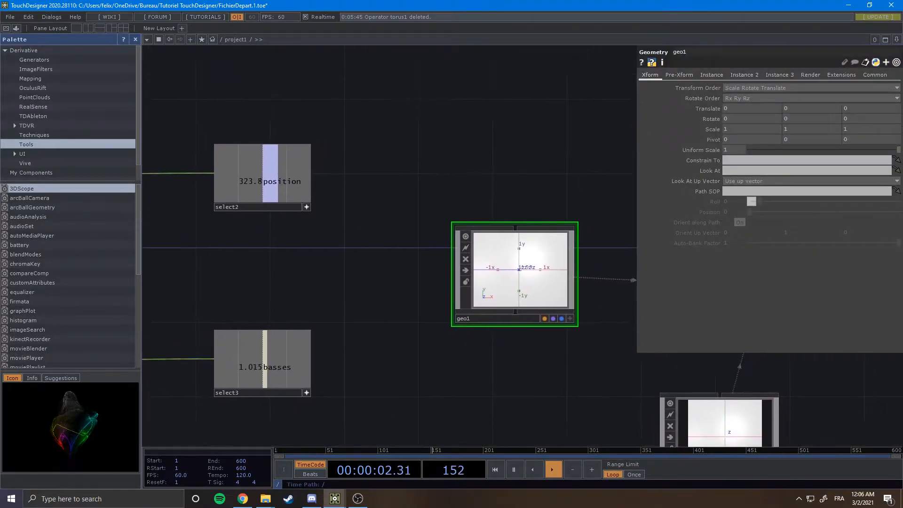
{"action": "left_click_drag", "start_coordinate": [350, 248], "coordinate": [443, 249]}
{"action": "left_click_drag", "start_coordinate": [377, 261], "coordinate": [425, 240]}
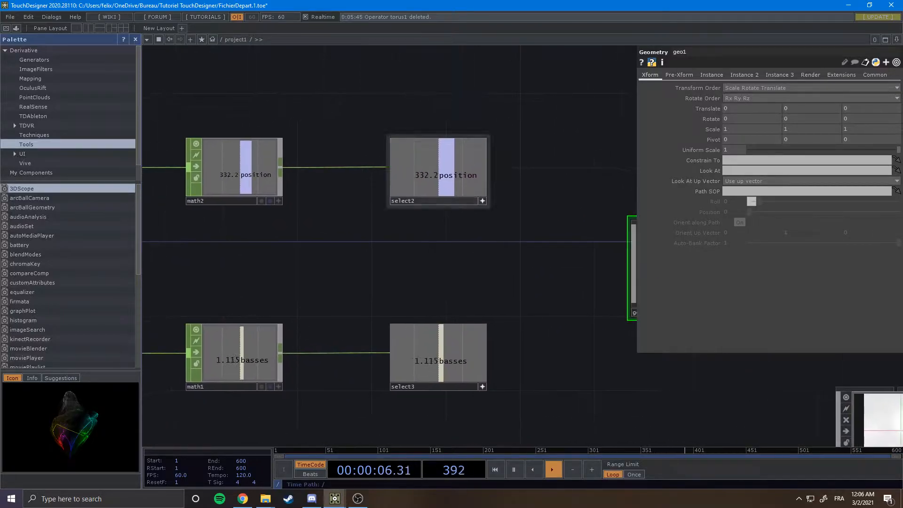
{"action": "left_click", "coordinate": [414, 201]}
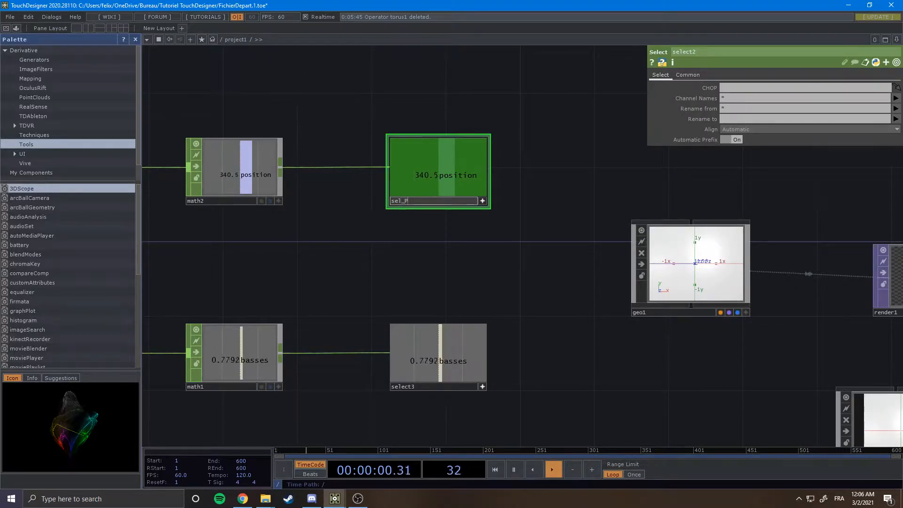
{"action": "key", "text": "Return"}
Rename the Select CHOP feeding math2 to sel_Pos.
{"action": "key", "text": "h"}
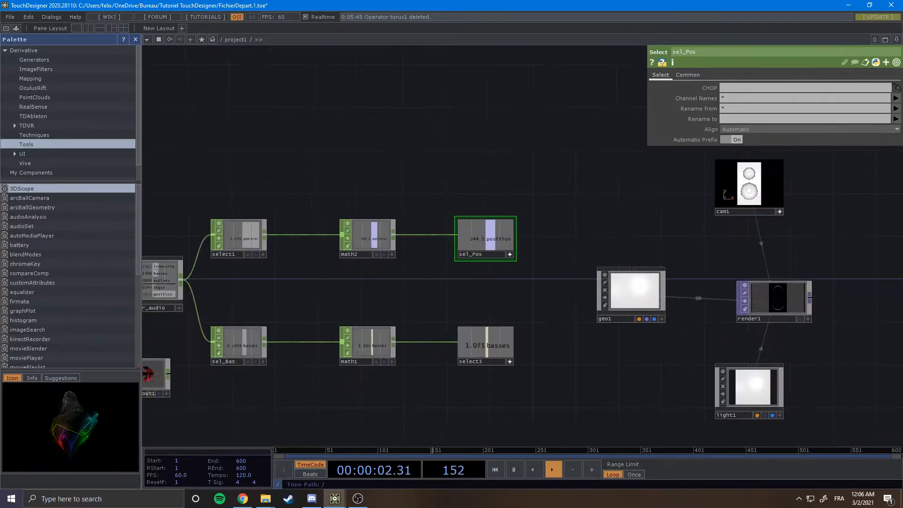
{"action": "scroll", "coordinate": [370, 293], "scroll_direction": "up", "scroll_amount": 3}
{"action": "left_click_drag", "start_coordinate": [371, 293], "coordinate": [450, 272]}
{"action": "left_click", "coordinate": [349, 222]}
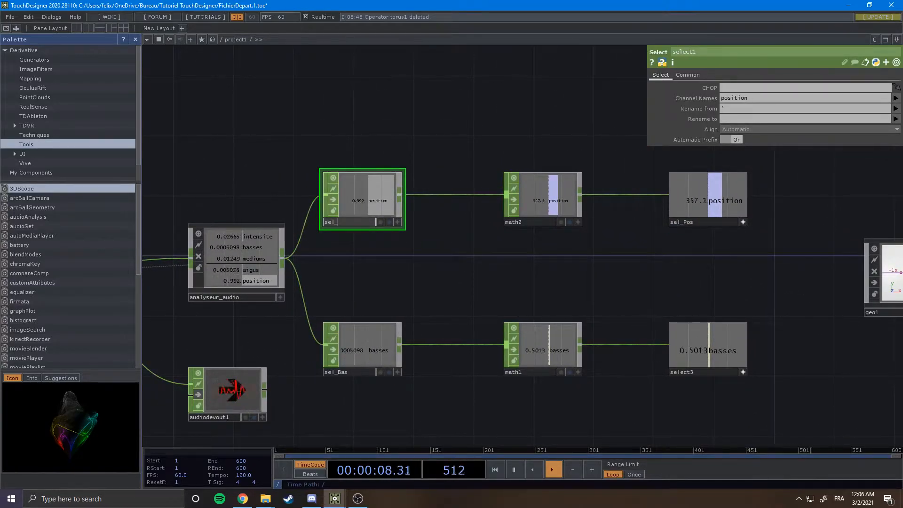
{"action": "type", "text": "sel_Pos"}
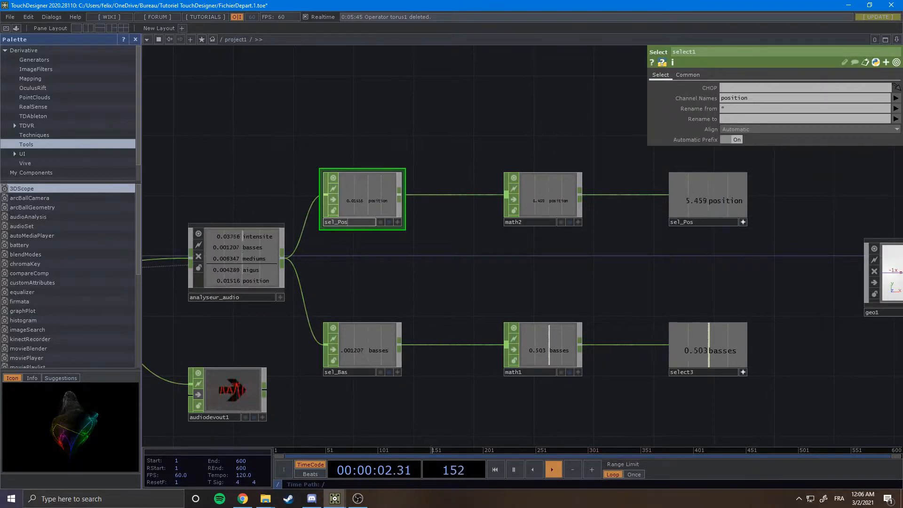
{"action": "left_click_drag", "start_coordinate": [442, 263], "coordinate": [477, 261]}
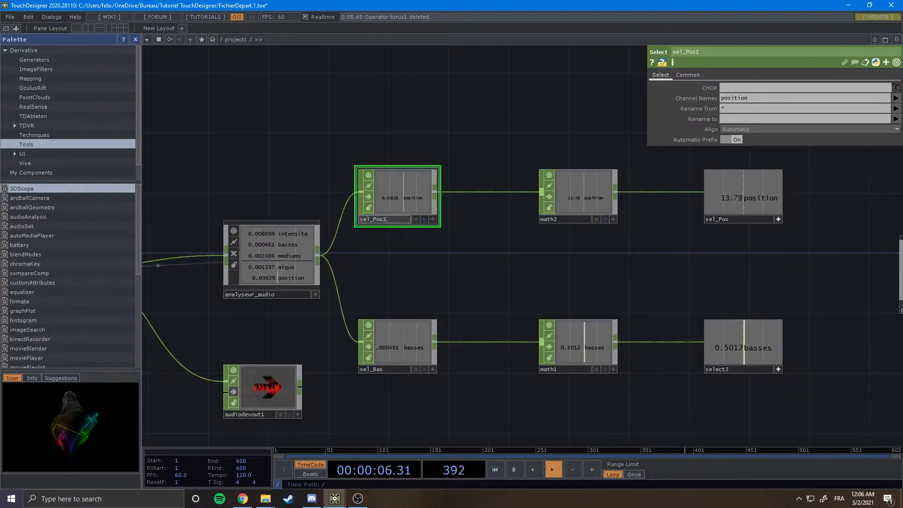
Fix the names so the Select feeding math2 is sel_Pos and the one after math2 is sel_Pos1.
{"action": "left_click", "coordinate": [732, 219]}
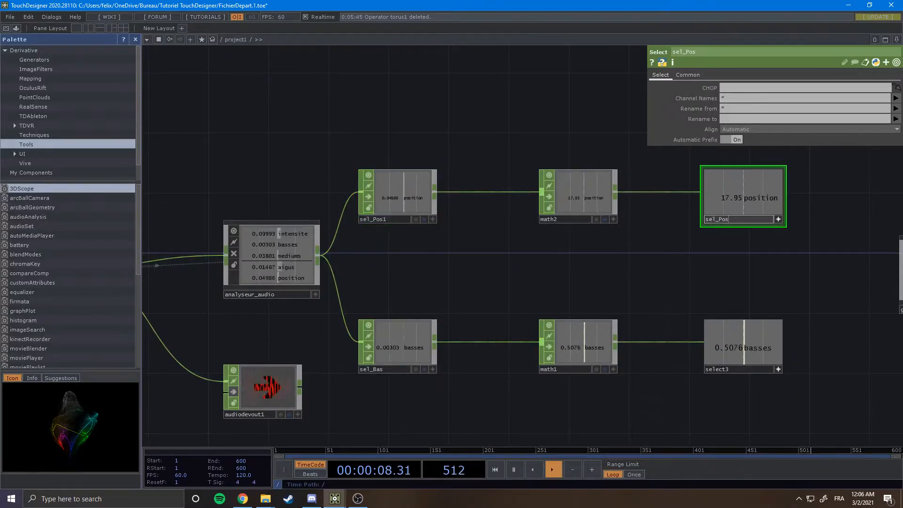
{"action": "key", "text": "Return"}
{"action": "left_click", "coordinate": [384, 219]}
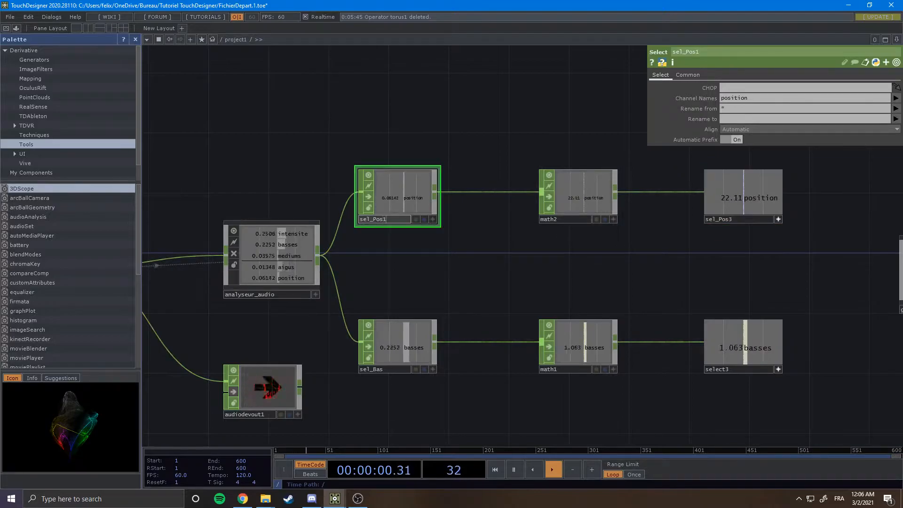
{"action": "key", "text": "Return"}
{"action": "left_click", "coordinate": [732, 219]}
{"action": "key", "text": "BackSpace"}
{"action": "type", "text": "1"}
{"action": "key", "text": "Return"}
Rename the Select CHOP after math2 to sel_Pos_Rotation.
{"action": "left_click_drag", "start_coordinate": [734, 273], "coordinate": [541, 280]}
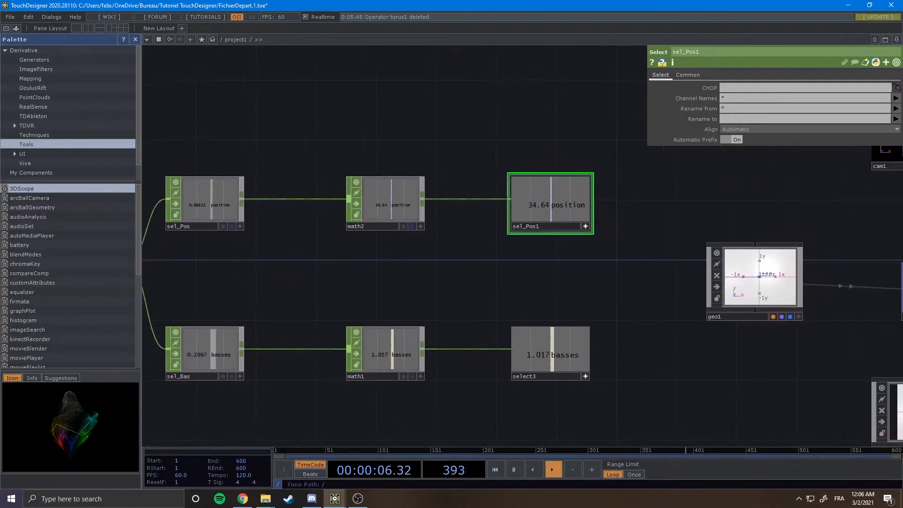
{"action": "scroll", "coordinate": [496, 241], "scroll_direction": "up", "scroll_amount": 3}
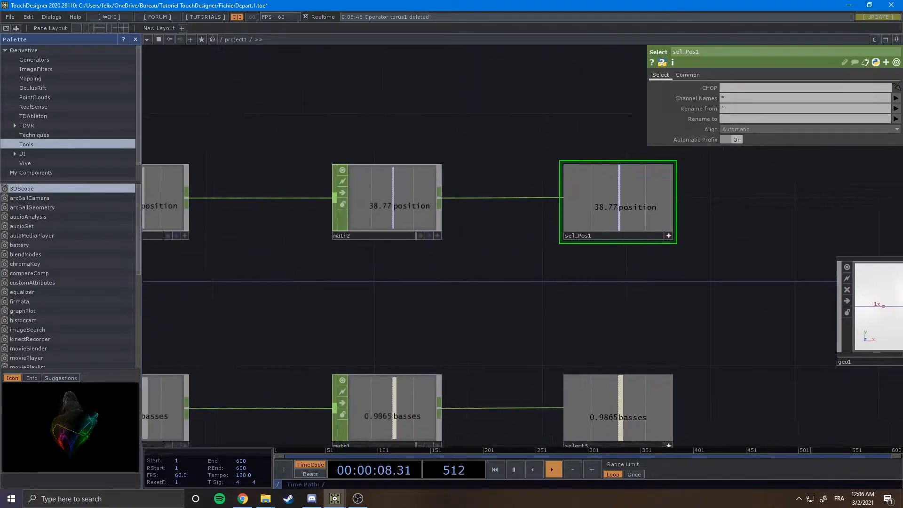
{"action": "left_click", "coordinate": [551, 223]}
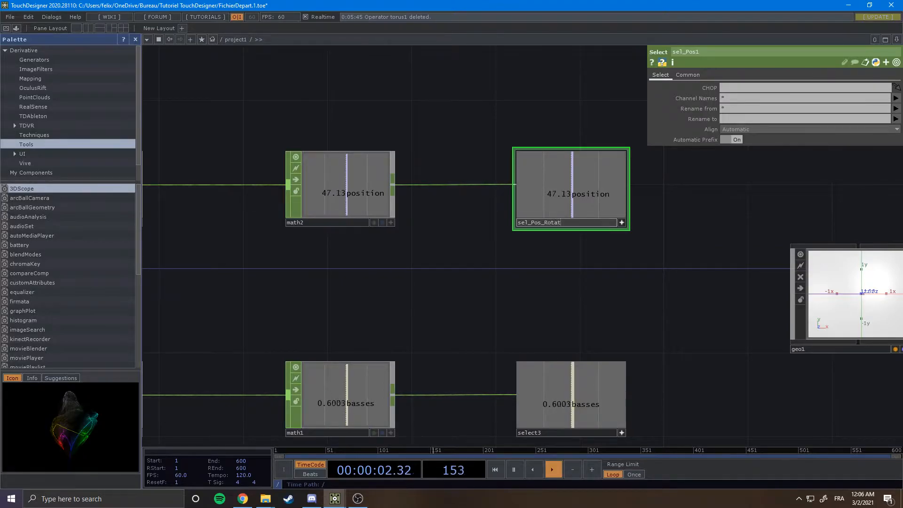
{"action": "key", "text": "Return"}
{"action": "scroll", "coordinate": [641, 197], "scroll_direction": "down", "scroll_amount": 3}
{"action": "left_click_drag", "start_coordinate": [641, 197], "coordinate": [623, 132]}
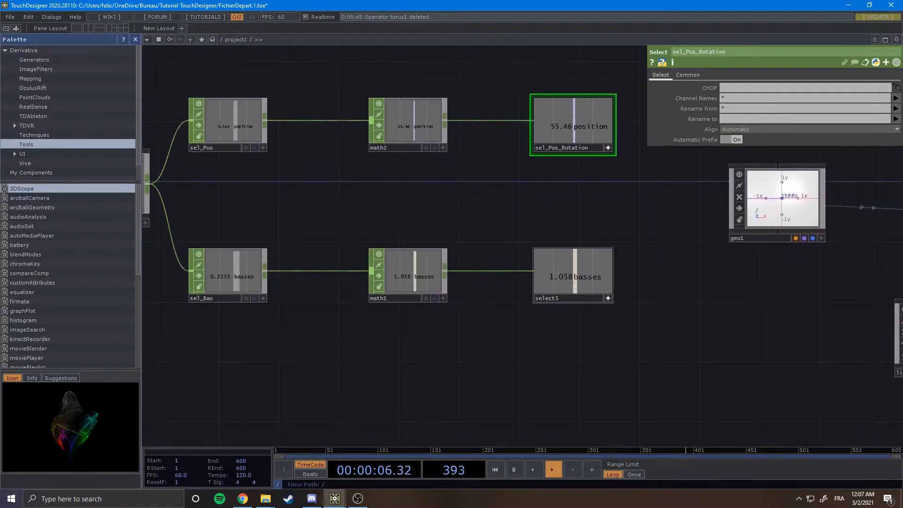
Rename the Select CHOP after math1 to sel_Bas_Scale.
{"action": "left_click", "coordinate": [548, 298]}
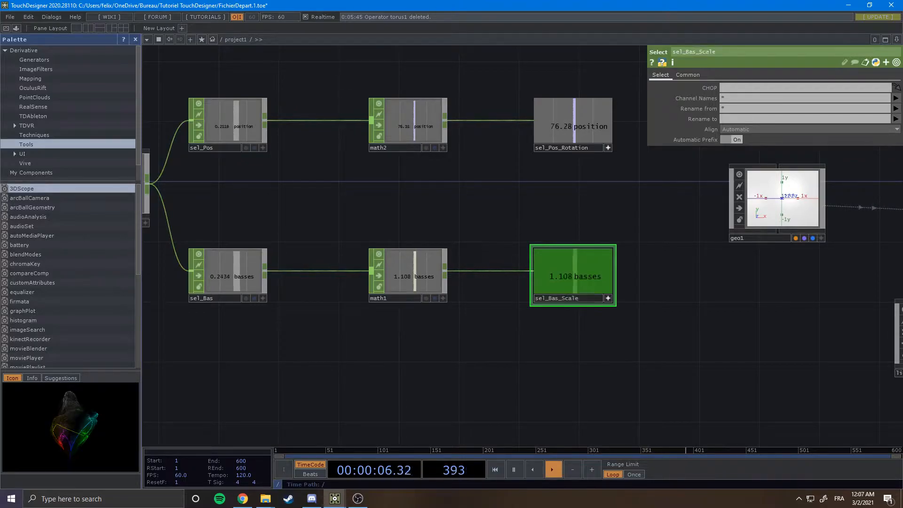
{"action": "key", "text": "Return"}
Reference the sel_Bas_Scale basses channel in geo1's Scale parameter as a CHOP reference.
{"action": "left_click_drag", "start_coordinate": [516, 366], "coordinate": [408, 358]}
{"action": "scroll", "coordinate": [408, 358], "scroll_direction": "down", "scroll_amount": 3}
{"action": "left_click_drag", "start_coordinate": [581, 343], "coordinate": [440, 341]}
{"action": "scroll", "coordinate": [440, 341], "scroll_direction": "up", "scroll_amount": 3}
{"action": "scroll", "coordinate": [433, 301], "scroll_direction": "up", "scroll_amount": 1}
{"action": "left_click_drag", "start_coordinate": [432, 301], "coordinate": [683, 320]}
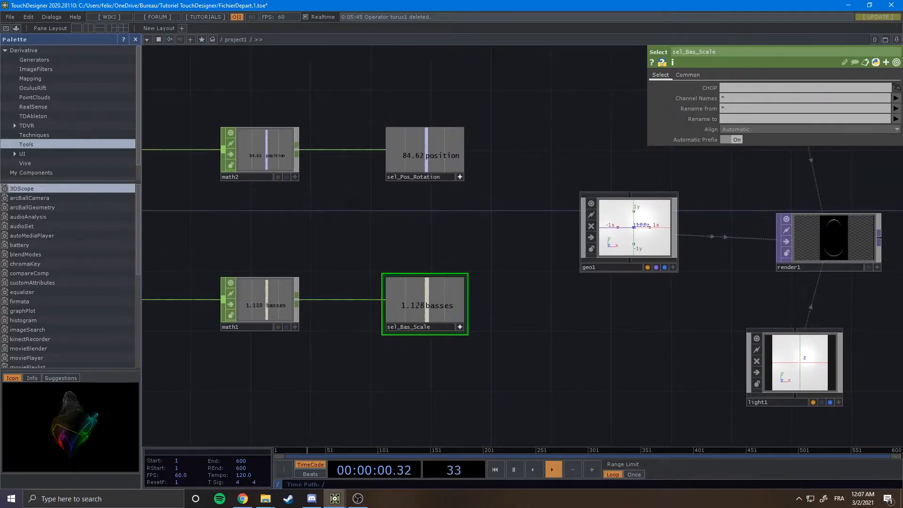
{"action": "left_click", "coordinate": [612, 245]}
{"action": "left_click_drag", "start_coordinate": [532, 282], "coordinate": [477, 295]}
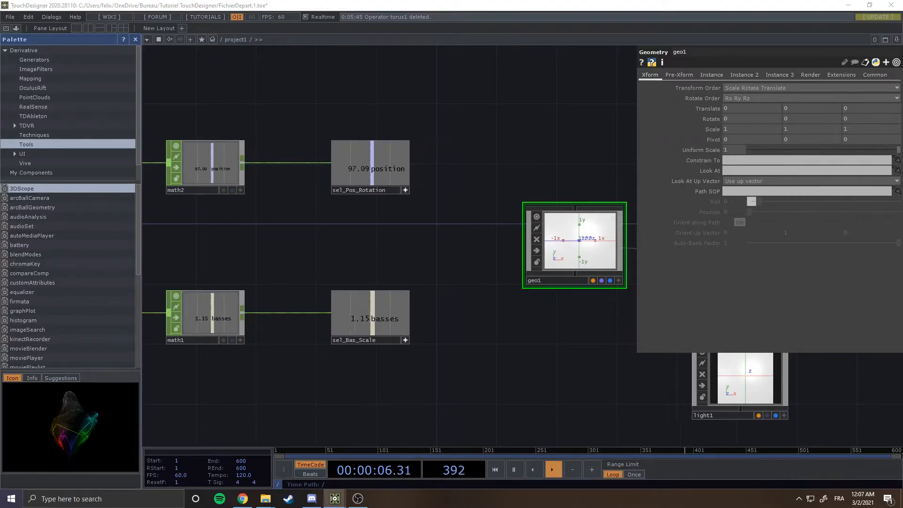
{"action": "left_click_drag", "start_coordinate": [370, 314], "coordinate": [376, 313]}
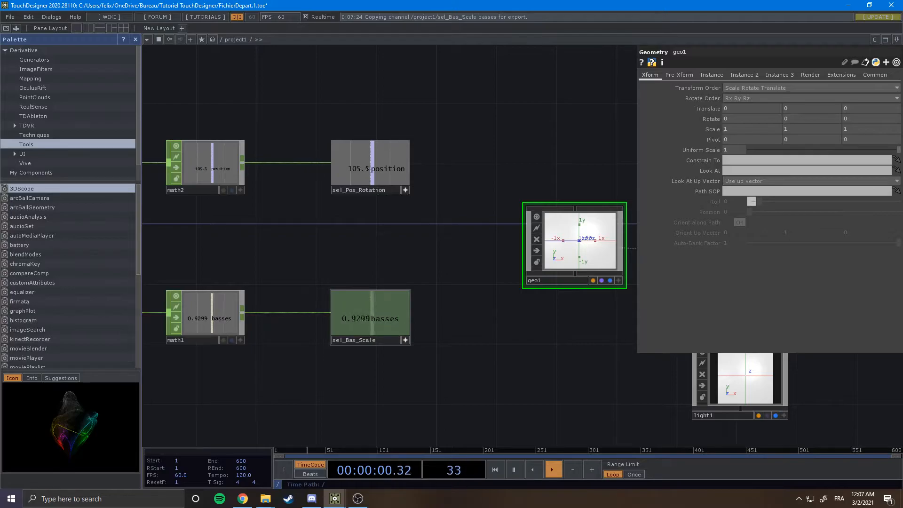
{"action": "left_click_drag", "start_coordinate": [377, 312], "coordinate": [461, 287]}
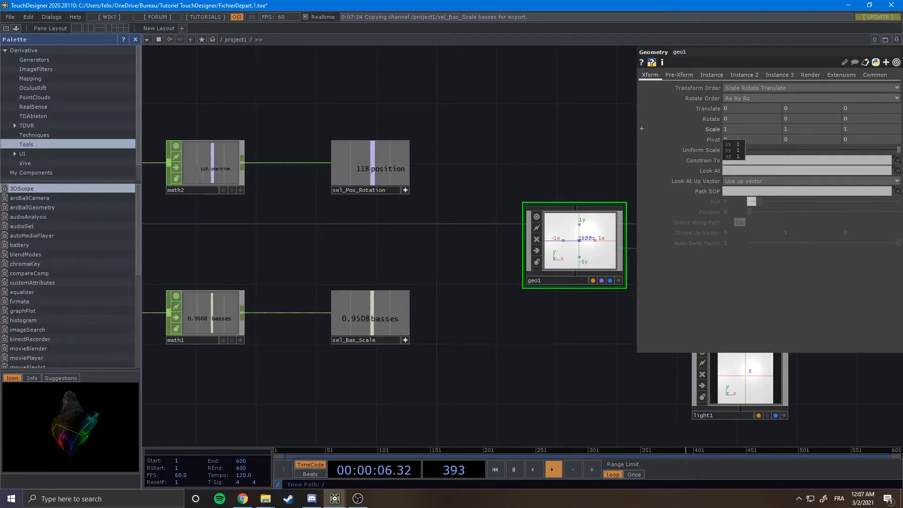
{"action": "left_click_drag", "start_coordinate": [724, 132], "coordinate": [715, 132]}
{"action": "left_click", "coordinate": [705, 117]}
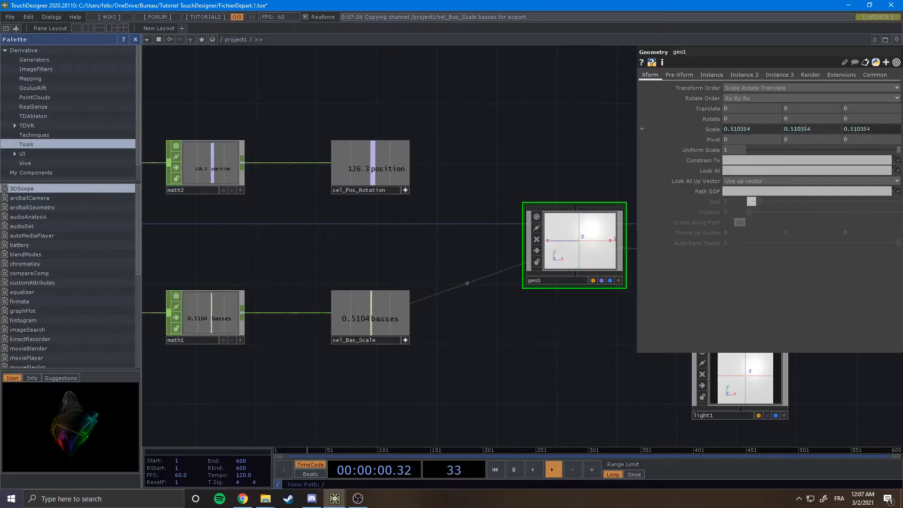
{"action": "left_click_drag", "start_coordinate": [545, 151], "coordinate": [400, 173]}
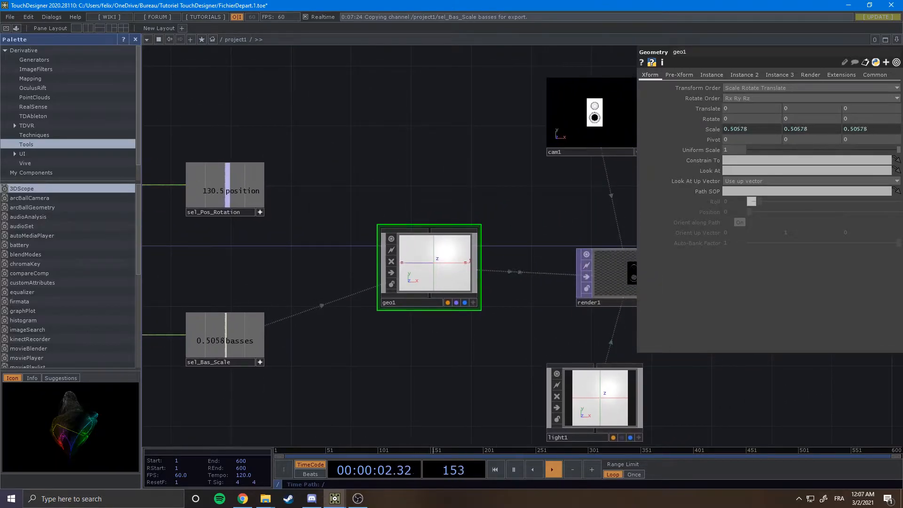
{"action": "left_click_drag", "start_coordinate": [470, 188], "coordinate": [587, 146]}
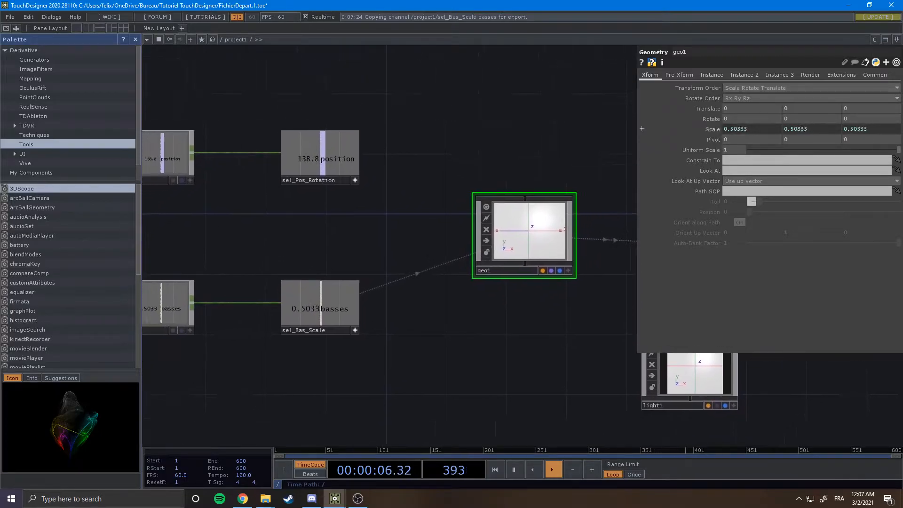
{"action": "left_click", "coordinate": [642, 128]}
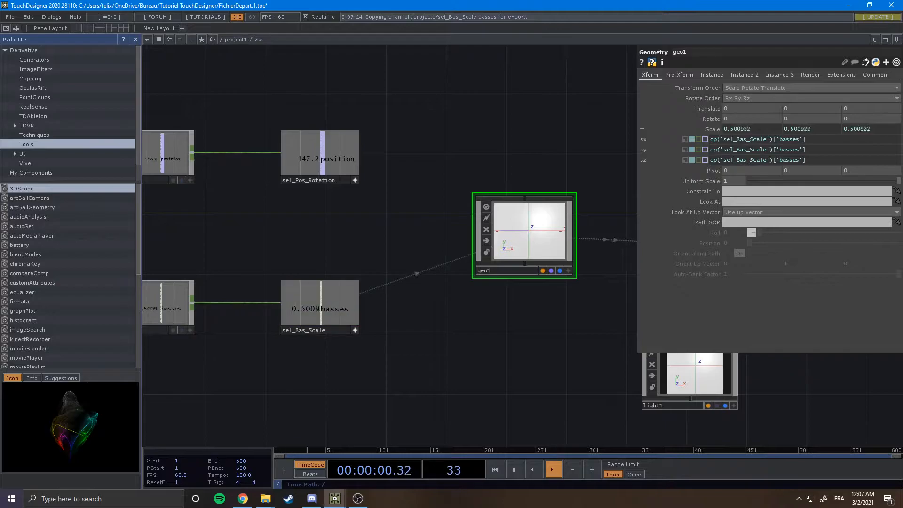
Reference the sel_Pos_Rotation position channel in geo1's Y rotation as a CHOP reference.
{"action": "left_click_drag", "start_coordinate": [583, 151], "coordinate": [574, 152]}
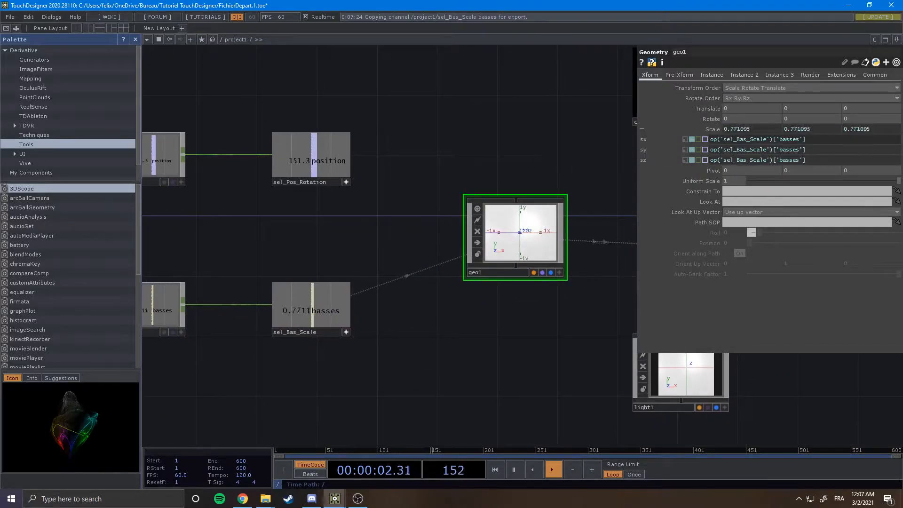
{"action": "left_click_drag", "start_coordinate": [555, 153], "coordinate": [592, 148]}
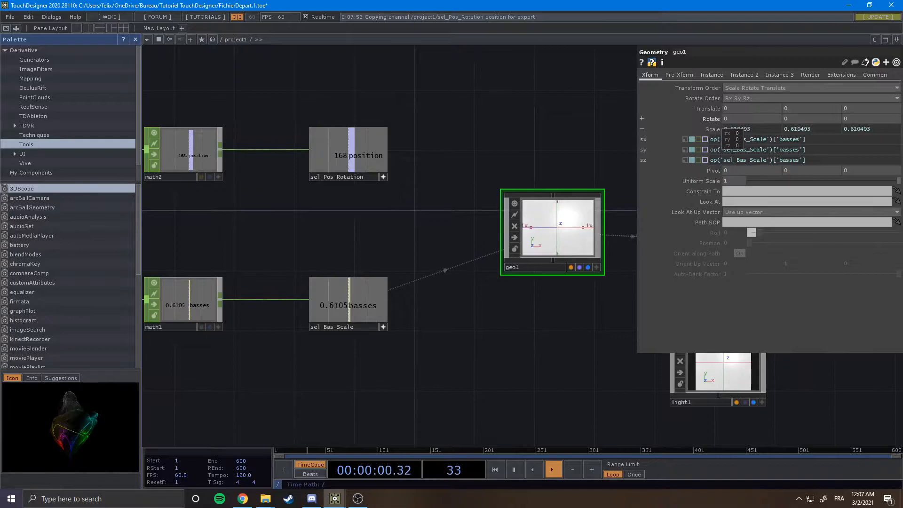
{"action": "left_click_drag", "start_coordinate": [804, 120], "coordinate": [803, 120]}
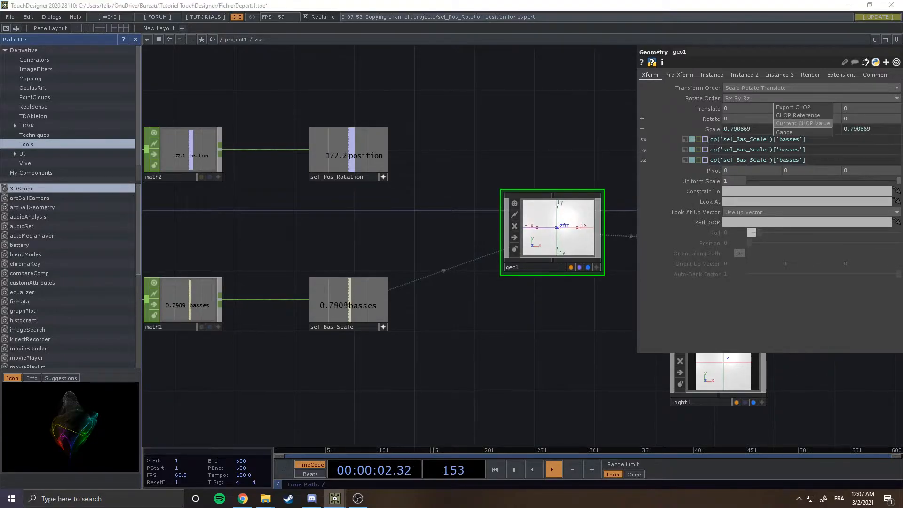
{"action": "left_click", "coordinate": [798, 116]}
Multiply geo1's Y rotation expression by 10.
{"action": "left_click_drag", "start_coordinate": [579, 128], "coordinate": [452, 159]}
{"action": "scroll", "coordinate": [542, 126], "scroll_direction": "down", "scroll_amount": 3}
{"action": "scroll", "coordinate": [574, 116], "scroll_direction": "up", "scroll_amount": 5}
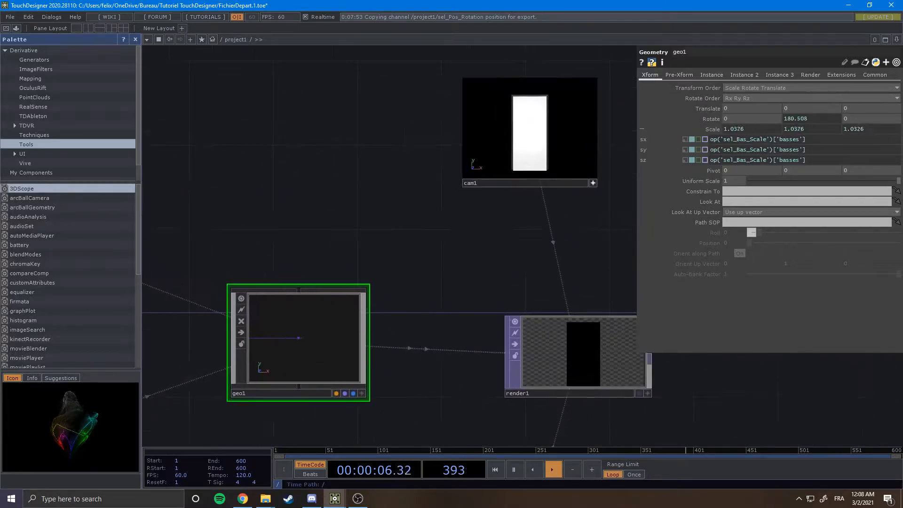
{"action": "scroll", "coordinate": [541, 127], "scroll_direction": "up", "scroll_amount": 2}
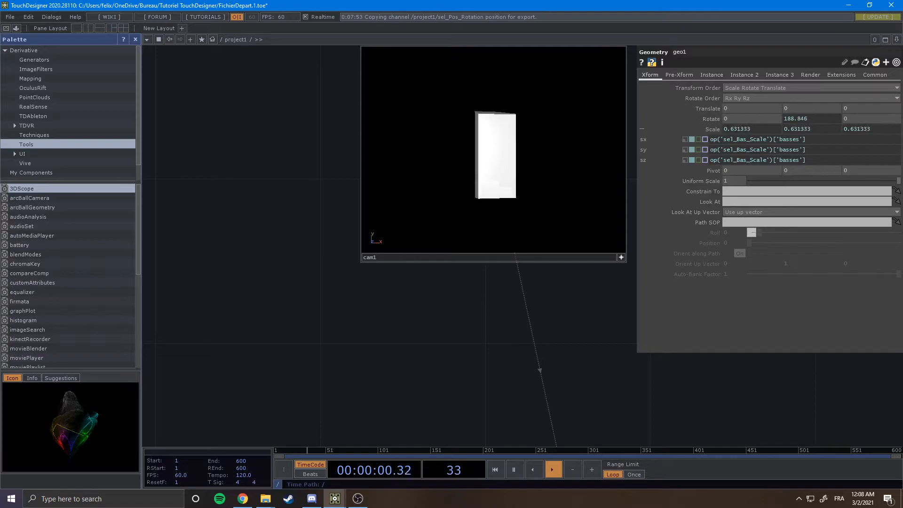
{"action": "scroll", "coordinate": [446, 253], "scroll_direction": "down", "scroll_amount": 1}
{"action": "scroll", "coordinate": [481, 231], "scroll_direction": "down", "scroll_amount": 5}
{"action": "left_click_drag", "start_coordinate": [432, 263], "coordinate": [559, 197]}
{"action": "scroll", "coordinate": [560, 197], "scroll_direction": "down", "scroll_amount": 3}
{"action": "left_click_drag", "start_coordinate": [432, 210], "coordinate": [460, 191]}
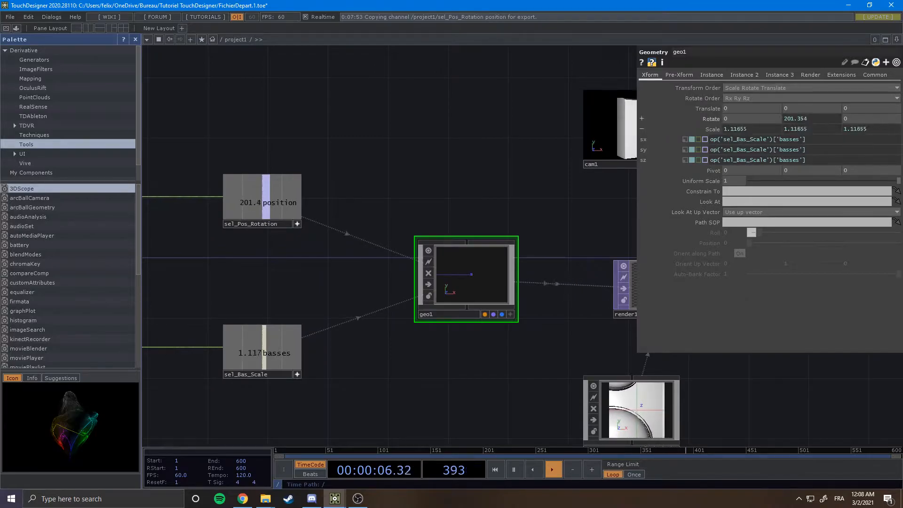
{"action": "left_click", "coordinate": [711, 119]}
{"action": "left_click", "coordinate": [828, 139]}
{"action": "type", "text": "* 10"}
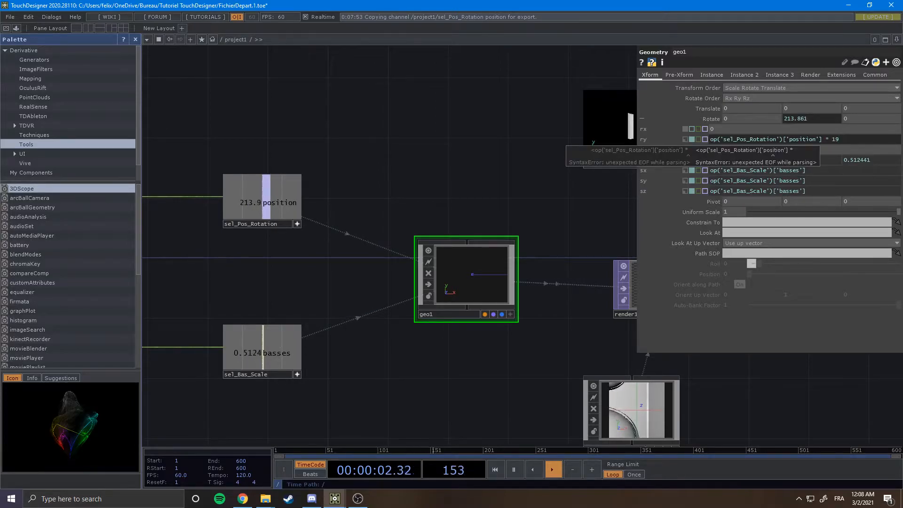
{"action": "key", "text": "Return"}
Inspect the rotating, scaling speaker in the camera, light and render viewers.
{"action": "left_click_drag", "start_coordinate": [611, 188], "coordinate": [460, 192]}
{"action": "scroll", "coordinate": [541, 148], "scroll_direction": "up", "scroll_amount": 6}
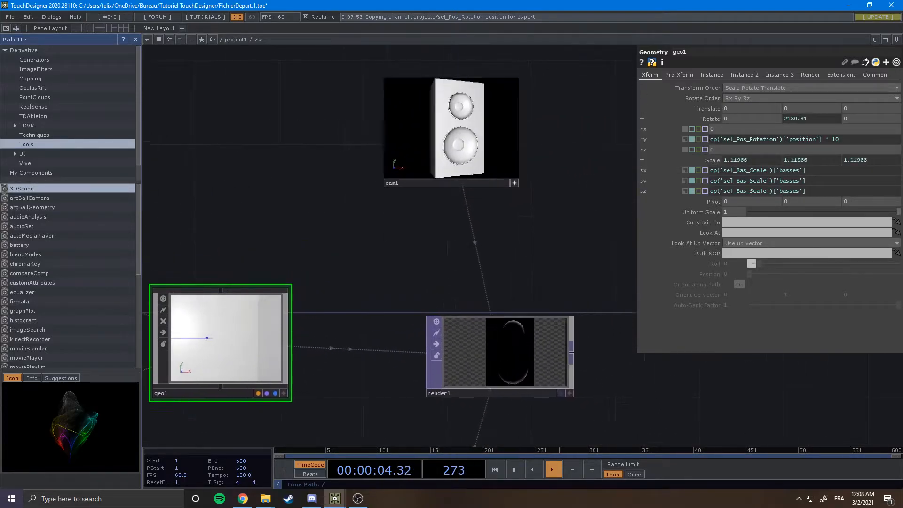
{"action": "left_click_drag", "start_coordinate": [524, 142], "coordinate": [568, 191]}
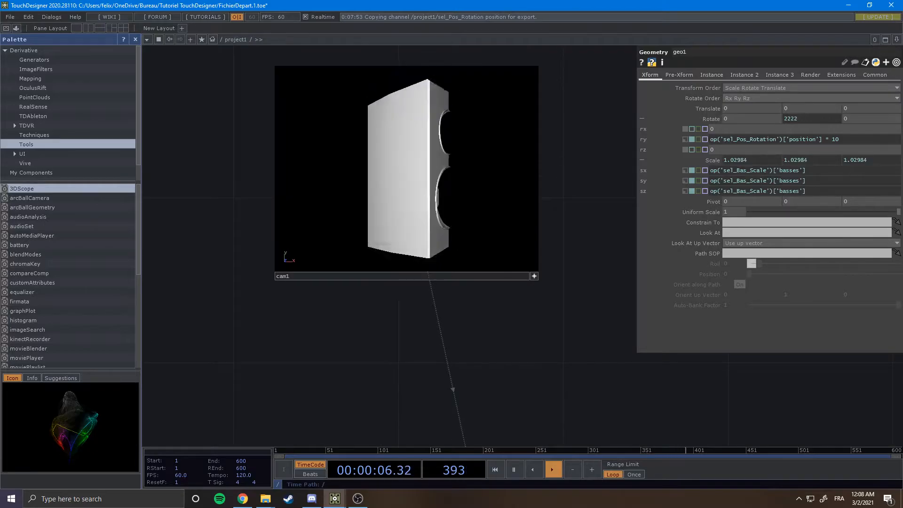
{"action": "scroll", "coordinate": [569, 192], "scroll_direction": "down", "scroll_amount": 2}
{"action": "scroll", "coordinate": [570, 188], "scroll_direction": "down", "scroll_amount": 3}
{"action": "scroll", "coordinate": [433, 244], "scroll_direction": "down", "scroll_amount": 2}
{"action": "left_click_drag", "start_coordinate": [433, 245], "coordinate": [461, 214]}
{"action": "scroll", "coordinate": [571, 209], "scroll_direction": "up", "scroll_amount": 6}
{"action": "scroll", "coordinate": [541, 174], "scroll_direction": "down", "scroll_amount": 1}
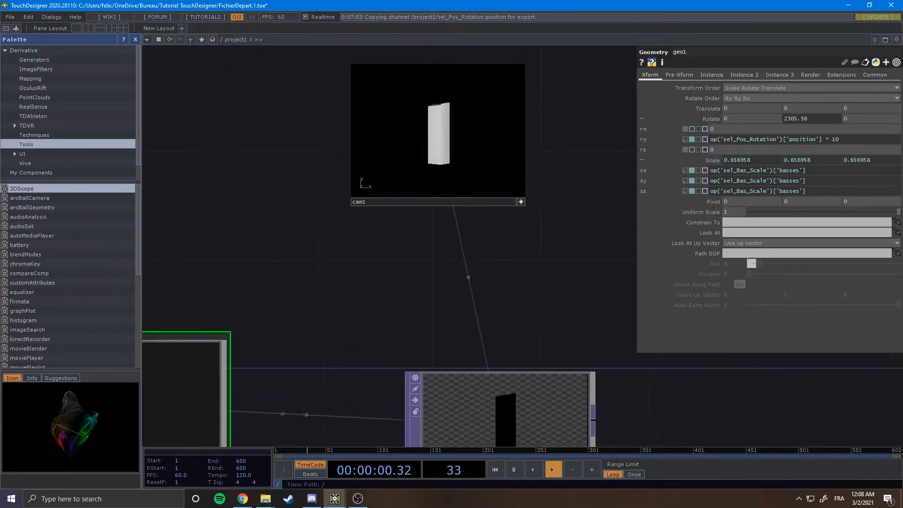
{"action": "scroll", "coordinate": [539, 164], "scroll_direction": "up", "scroll_amount": 3}
{"action": "left_click_drag", "start_coordinate": [539, 164], "coordinate": [596, 233]}
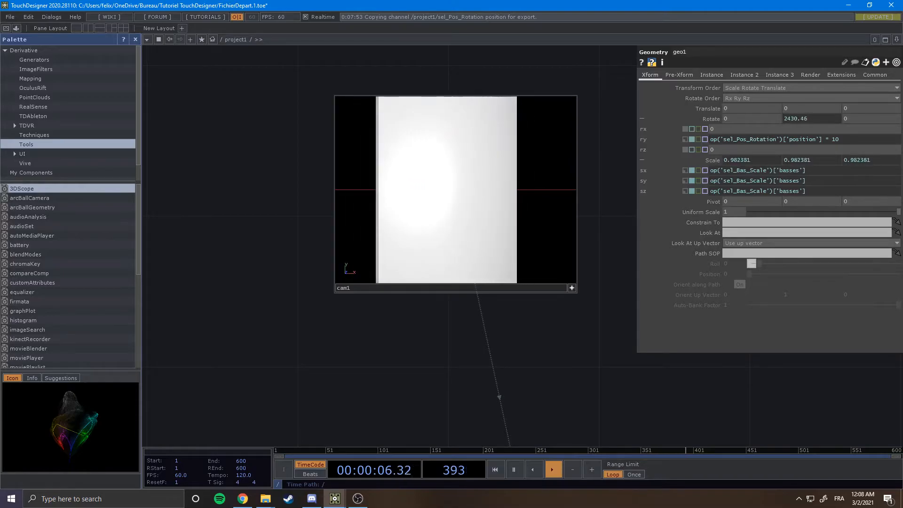
{"action": "scroll", "coordinate": [587, 207], "scroll_direction": "down", "scroll_amount": 4}
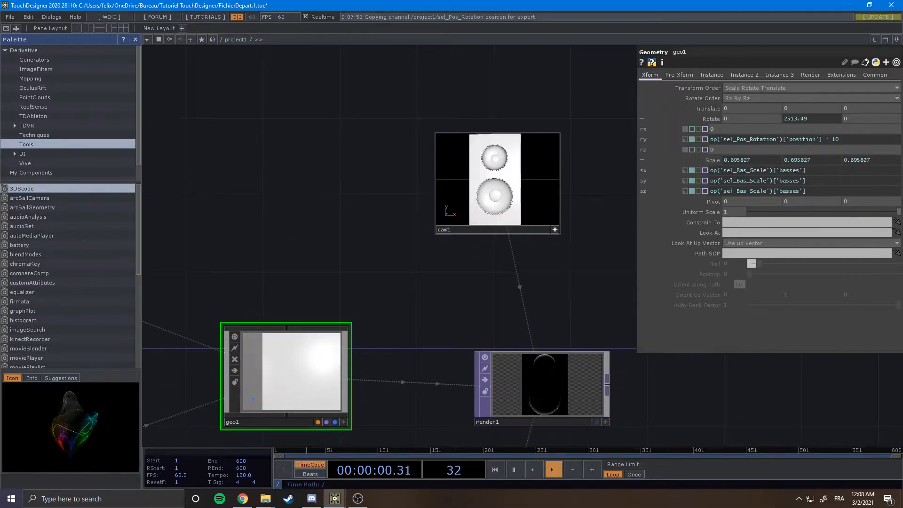
{"action": "left_click_drag", "start_coordinate": [400, 329], "coordinate": [397, 170]}
{"action": "left_click_drag", "start_coordinate": [565, 442], "coordinate": [531, 285]}
{"action": "scroll", "coordinate": [530, 288], "scroll_direction": "up", "scroll_amount": 3}
{"action": "middle_click", "coordinate": [456, 167]}
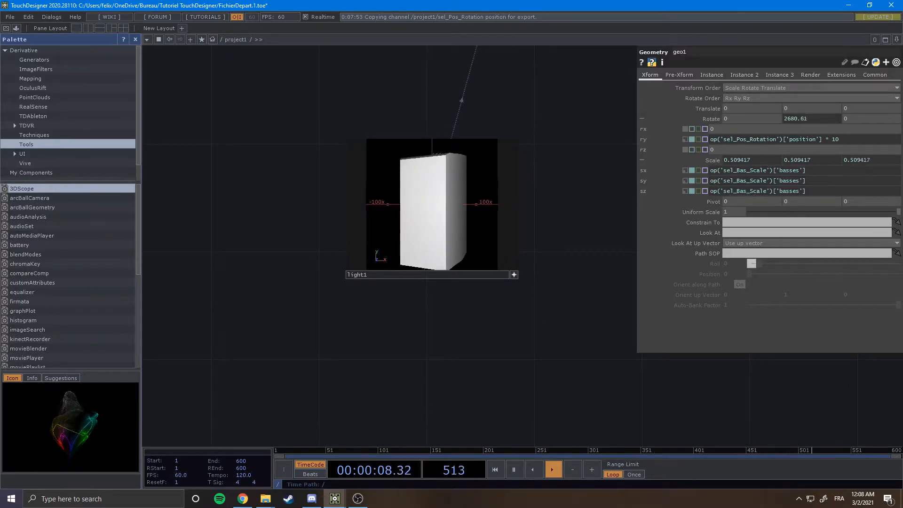
{"action": "left_click_drag", "start_coordinate": [546, 165], "coordinate": [531, 357]}
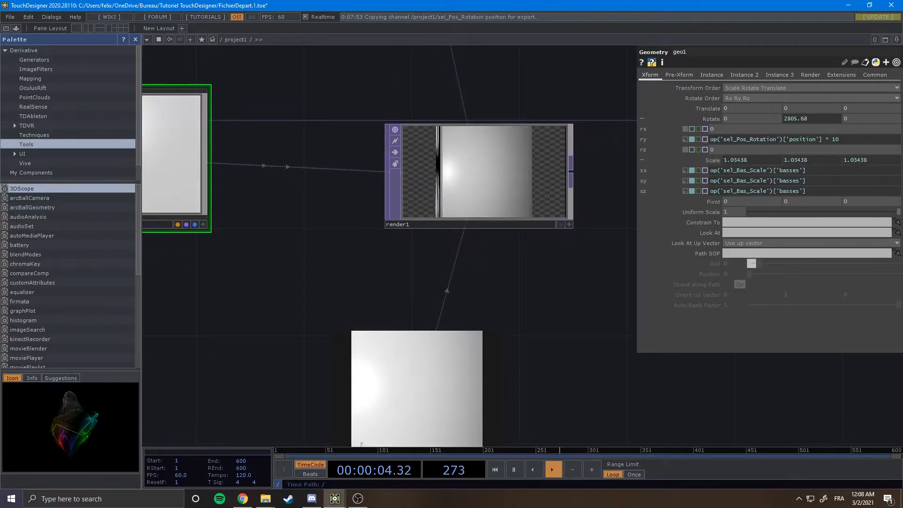
{"action": "scroll", "coordinate": [502, 267], "scroll_direction": "down", "scroll_amount": 3}
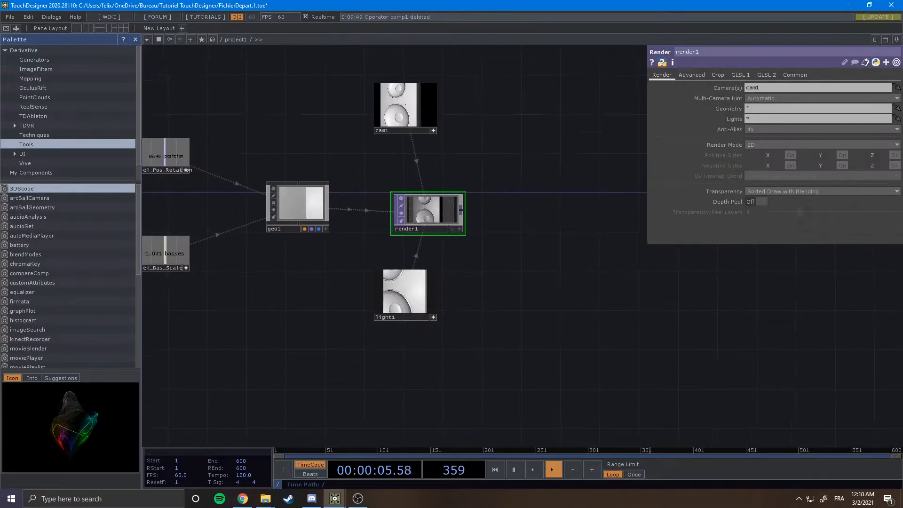
Preview render1's output as the network background and switch it back off.
{"action": "left_click_drag", "start_coordinate": [518, 301], "coordinate": [512, 327]}
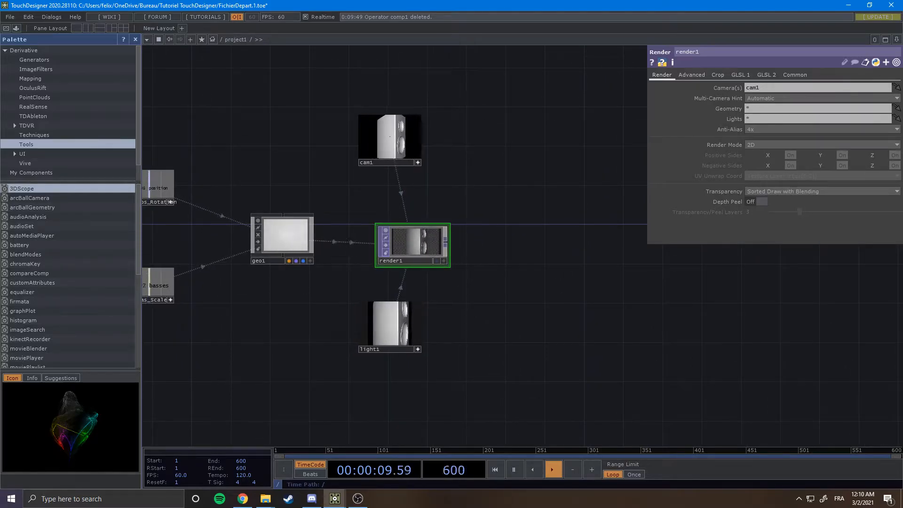
{"action": "left_click", "coordinate": [437, 261]}
{"action": "scroll", "coordinate": [542, 260], "scroll_direction": "down", "scroll_amount": 8}
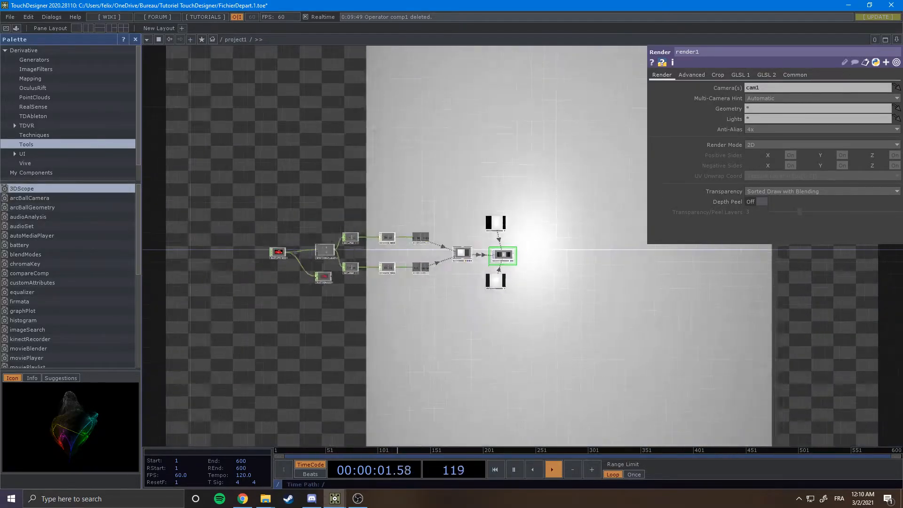
{"action": "scroll", "coordinate": [542, 260], "scroll_direction": "up", "scroll_amount": 8}
{"action": "scroll", "coordinate": [495, 262], "scroll_direction": "up", "scroll_amount": 6}
{"action": "left_click_drag", "start_coordinate": [495, 263], "coordinate": [548, 264]}
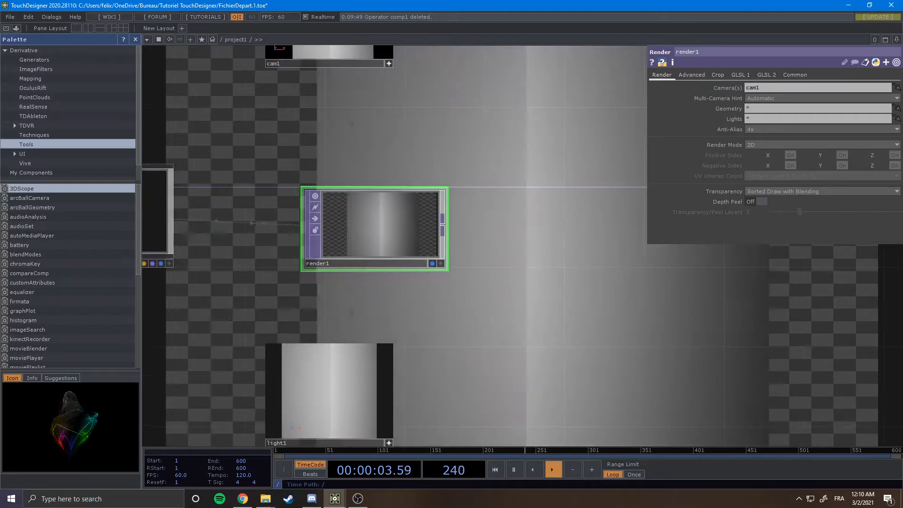
{"action": "left_click", "coordinate": [432, 265]}
Add a Composite TOP after render1 and connect the render output into it.
{"action": "left_click_drag", "start_coordinate": [489, 287], "coordinate": [399, 278]}
{"action": "key", "text": "Tab"}
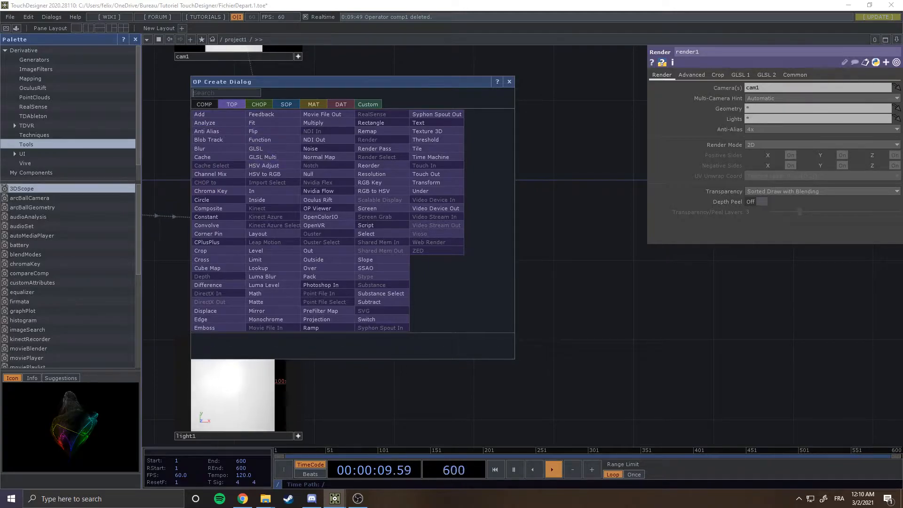
{"action": "type", "text": "compo"}
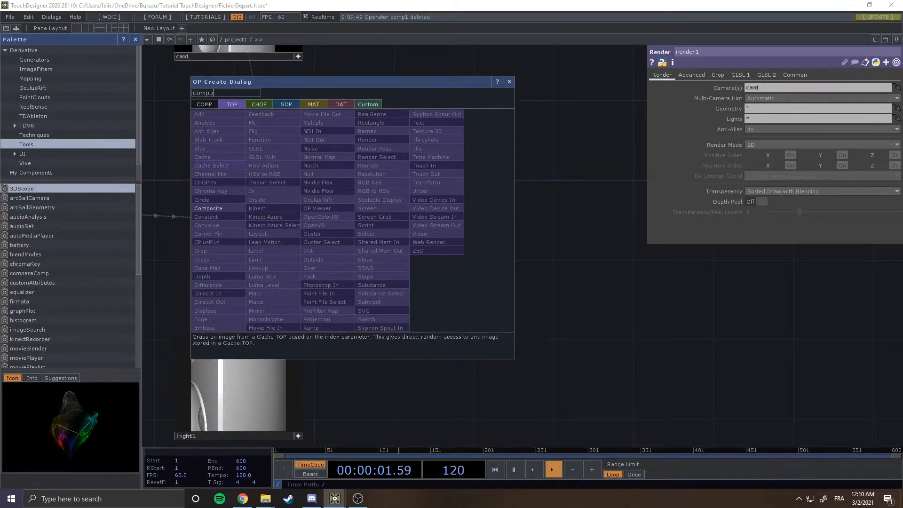
{"action": "key", "text": "Return"}
{"action": "left_click", "coordinate": [502, 226]}
{"action": "left_click_drag", "start_coordinate": [541, 292], "coordinate": [487, 211]}
{"action": "left_click_drag", "start_coordinate": [424, 327], "coordinate": [516, 254]}
{"action": "scroll", "coordinate": [516, 254], "scroll_direction": "down", "scroll_amount": 3}
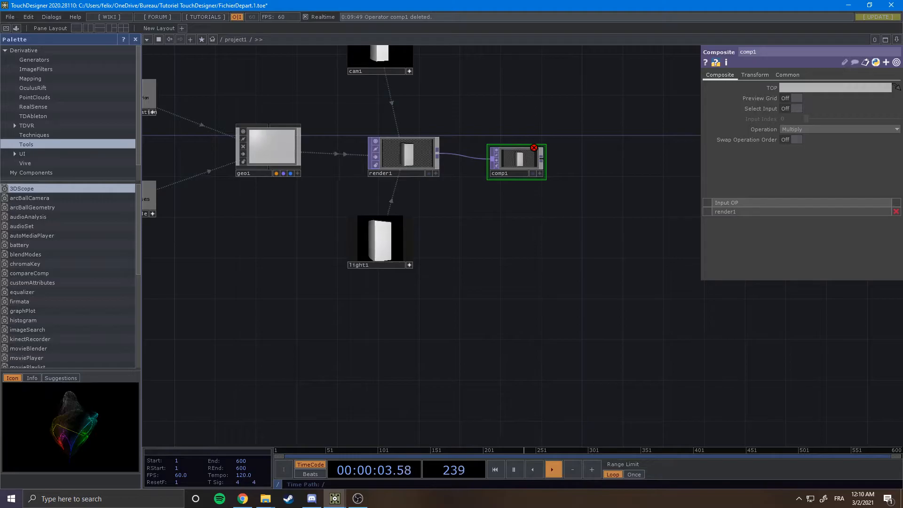
Add an LFO CHOP below the render network.
{"action": "left_click_drag", "start_coordinate": [499, 277], "coordinate": [548, 261]}
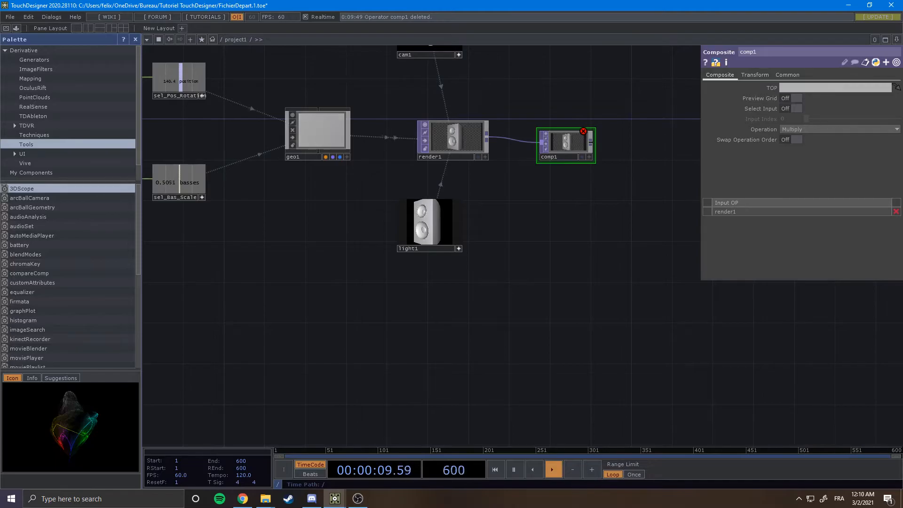
{"action": "left_click_drag", "start_coordinate": [409, 327], "coordinate": [445, 306]}
{"action": "key", "text": "Tab"}
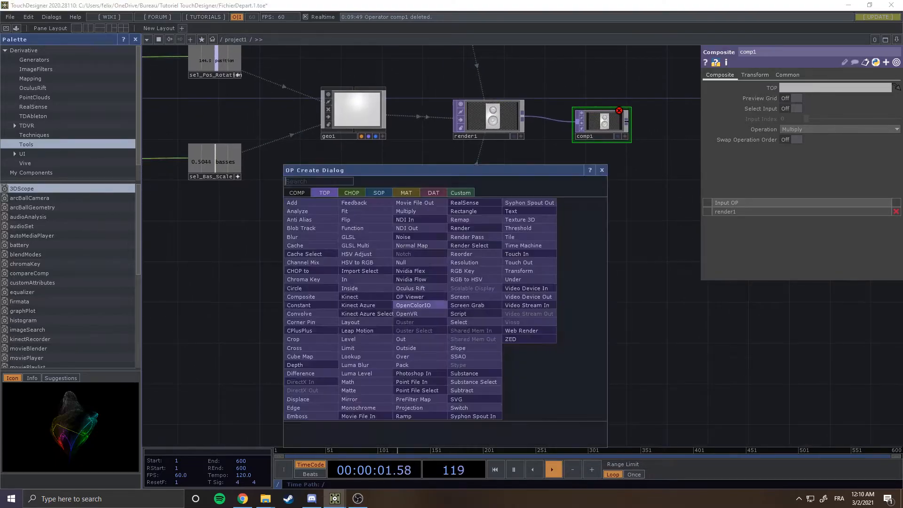
{"action": "left_click", "coordinate": [351, 193]}
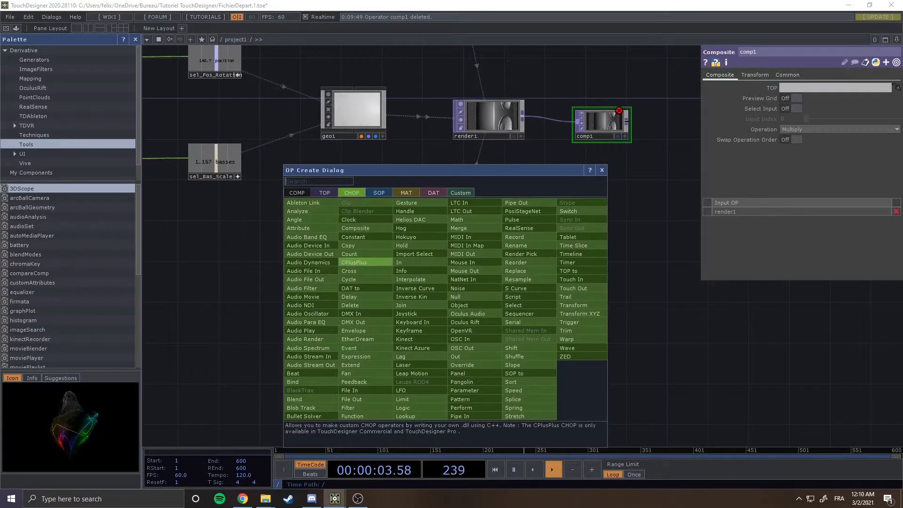
{"action": "left_click", "coordinate": [402, 390]}
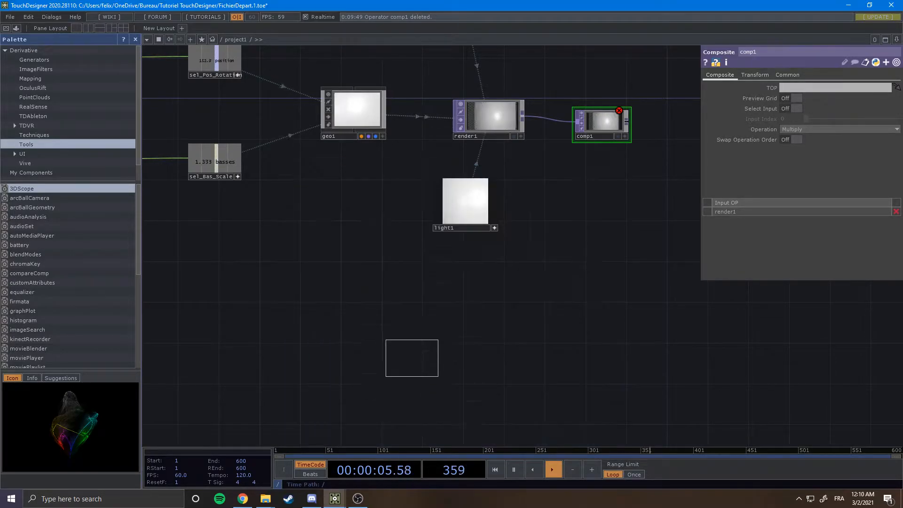
{"action": "left_click", "coordinate": [418, 325]}
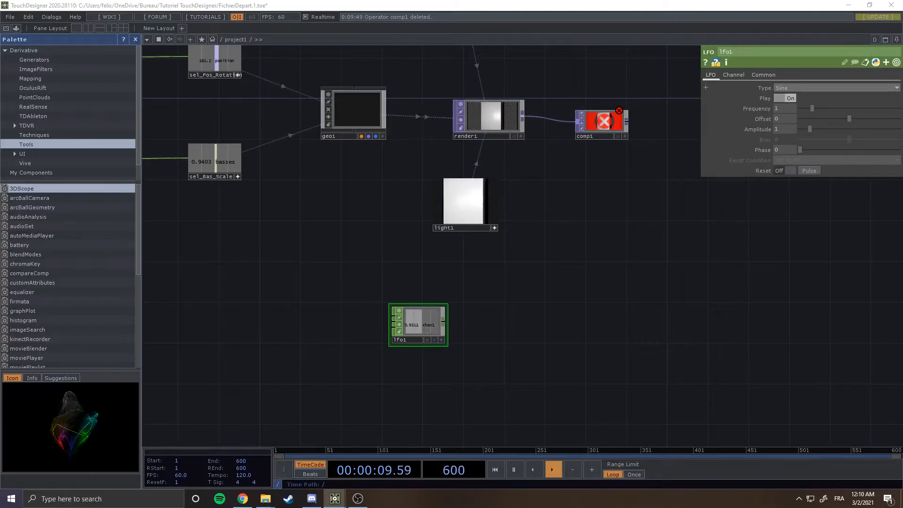
Set the LFO CHOP's waveform type to Ramp.
{"action": "scroll", "coordinate": [503, 290], "scroll_direction": "up", "scroll_amount": 3}
{"action": "left_click_drag", "start_coordinate": [407, 376], "coordinate": [544, 300]}
{"action": "scroll", "coordinate": [488, 321], "scroll_direction": "up", "scroll_amount": 3}
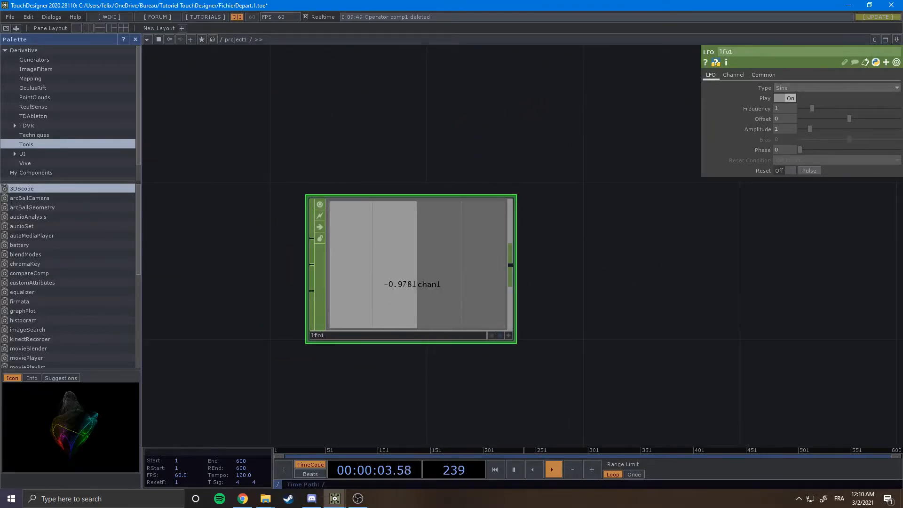
{"action": "scroll", "coordinate": [618, 263], "scroll_direction": "down", "scroll_amount": 2}
{"action": "left_click_drag", "start_coordinate": [618, 264], "coordinate": [558, 268]}
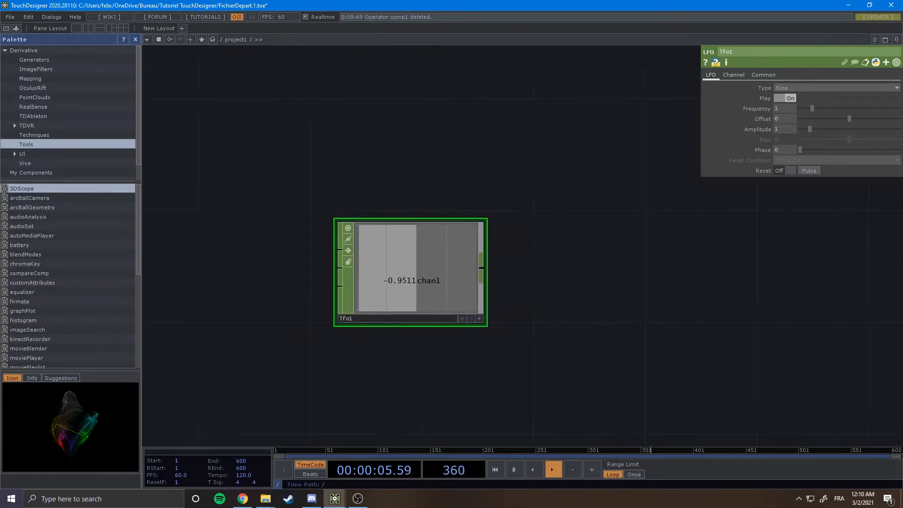
{"action": "scroll", "coordinate": [607, 244], "scroll_direction": "down", "scroll_amount": 2}
{"action": "left_click_drag", "start_coordinate": [607, 244], "coordinate": [580, 235]}
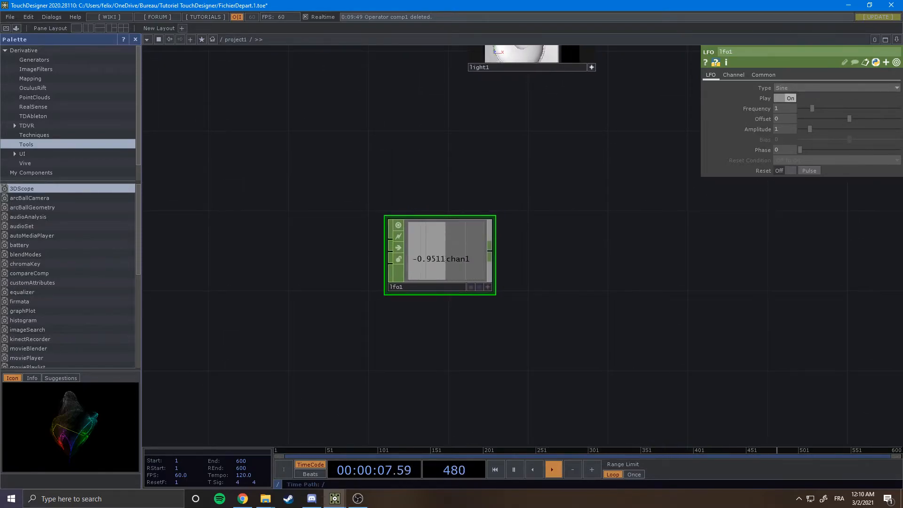
{"action": "left_click", "coordinate": [800, 88]}
{"action": "left_click", "coordinate": [799, 119]}
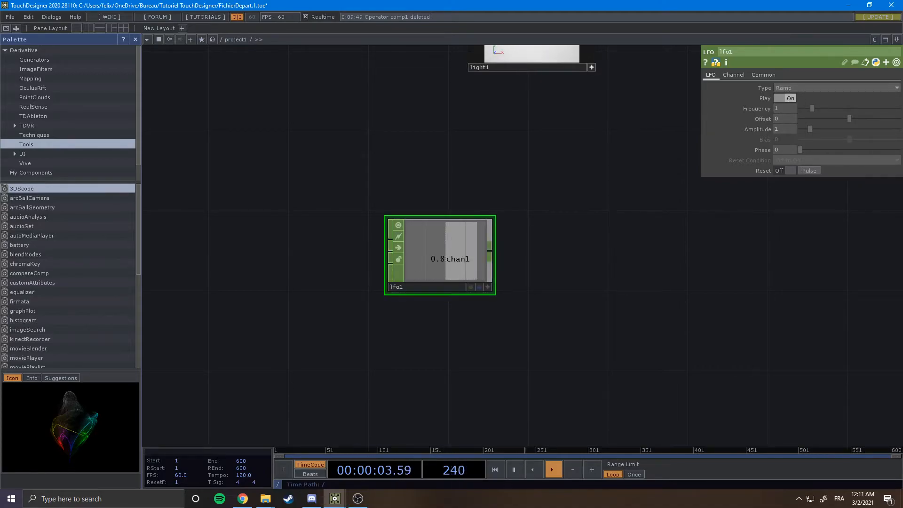
{"action": "left_click_drag", "start_coordinate": [592, 261], "coordinate": [540, 271]}
{"action": "scroll", "coordinate": [541, 271], "scroll_direction": "down", "scroll_amount": 3}
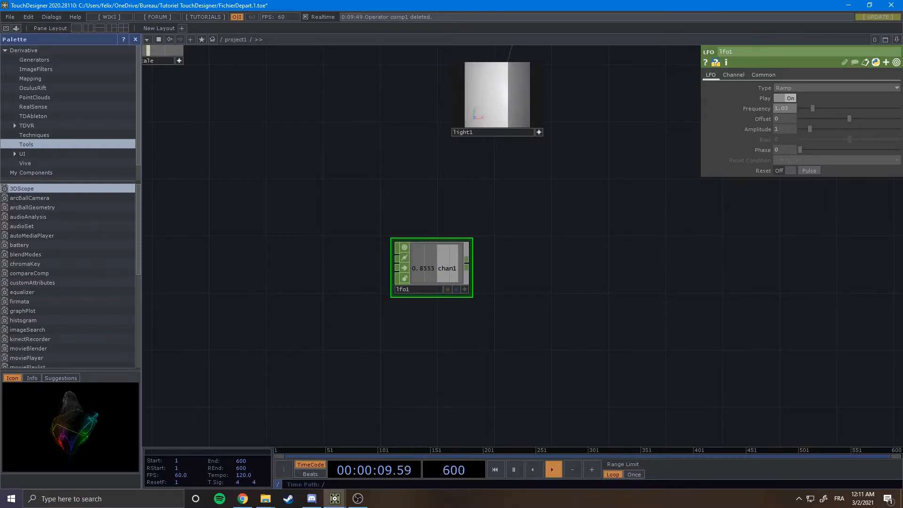
{"action": "left_click_drag", "start_coordinate": [556, 245], "coordinate": [512, 258]}
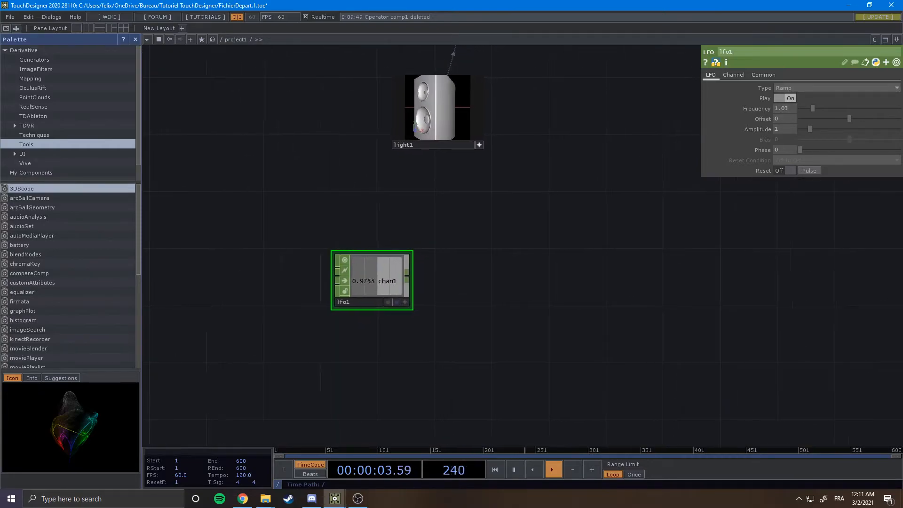
Add a Null CHOP after lfo1, connected to its output.
{"action": "key", "text": "Tab"}
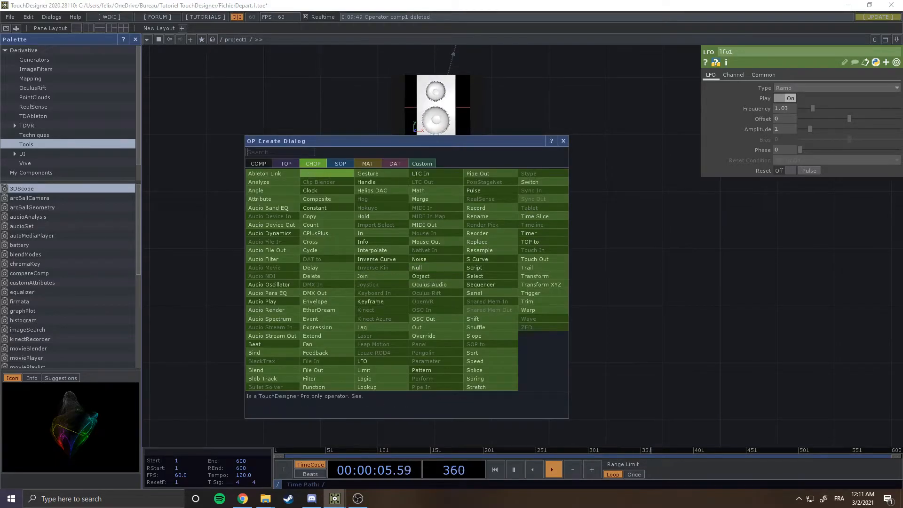
{"action": "key", "text": "Escape"}
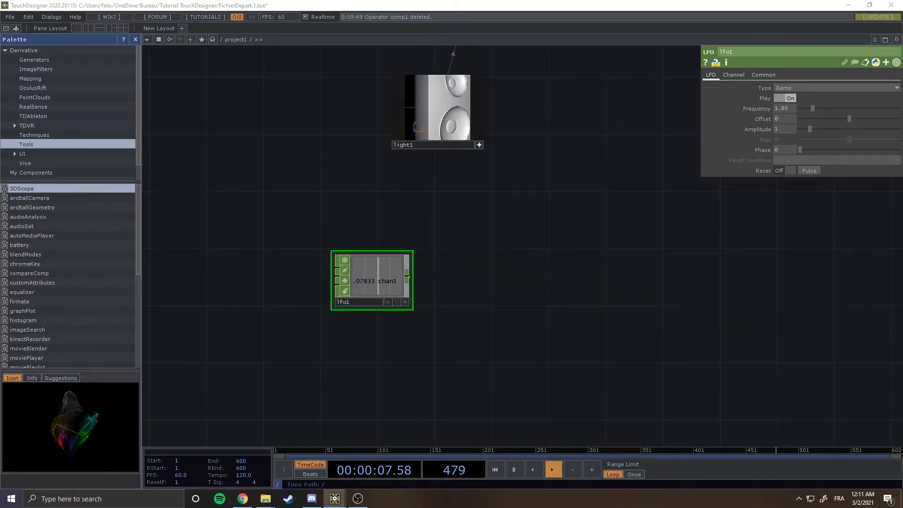
{"action": "key", "text": "Tab"}
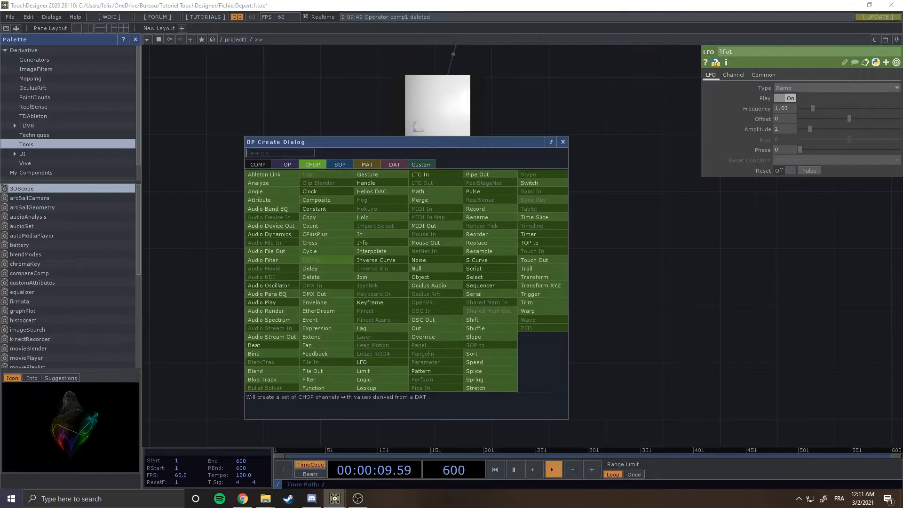
{"action": "left_click", "coordinate": [418, 269]}
{"action": "left_click", "coordinate": [501, 281]}
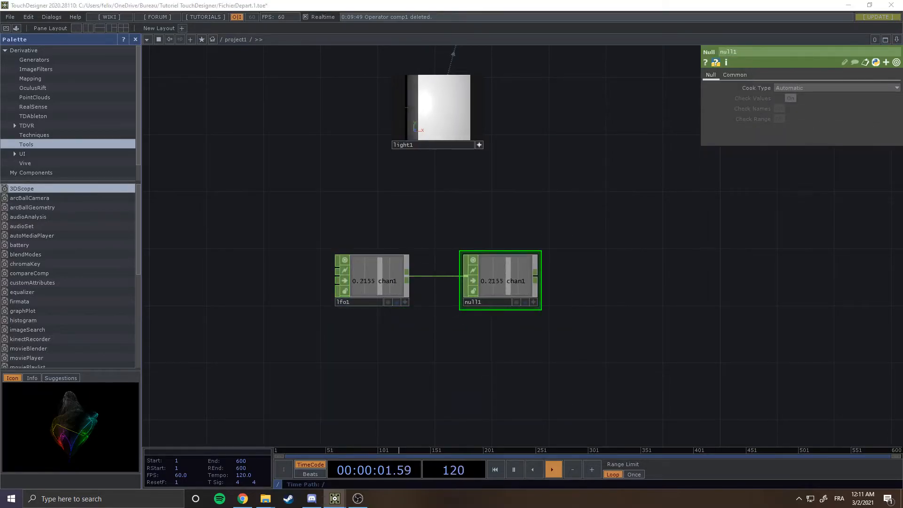
{"action": "left_click_drag", "start_coordinate": [522, 212], "coordinate": [424, 279]}
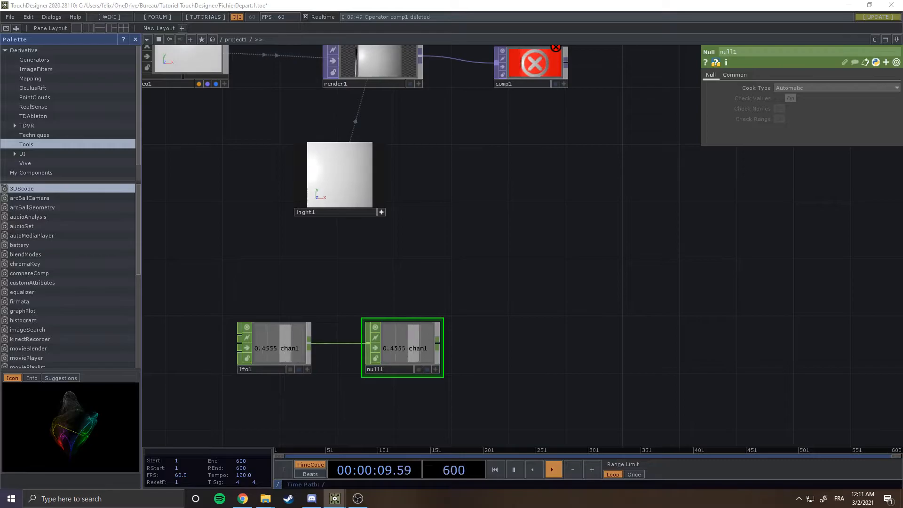
{"action": "right_click", "coordinate": [438, 344]}
{"action": "left_click", "coordinate": [320, 230]}
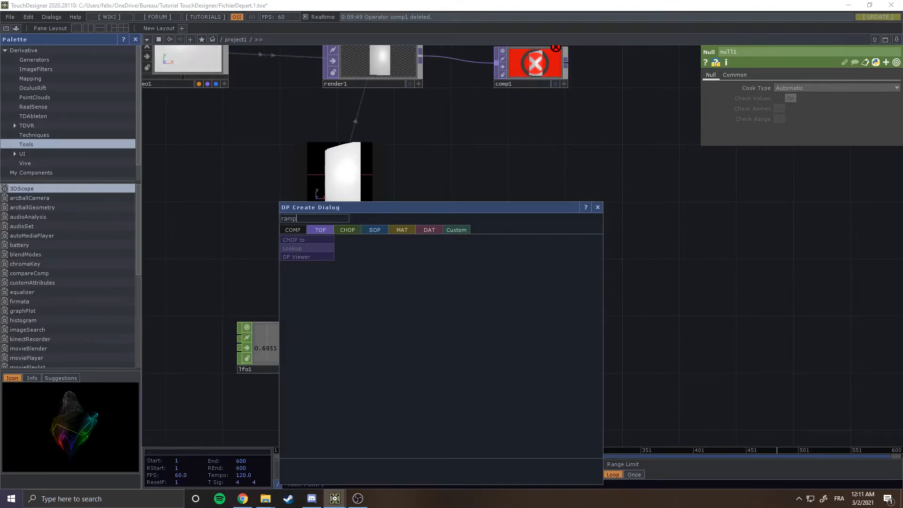
{"action": "left_click", "coordinate": [597, 207]}
Add a Ramp TOP beside the null CHOP.
{"action": "key", "text": "Tab"}
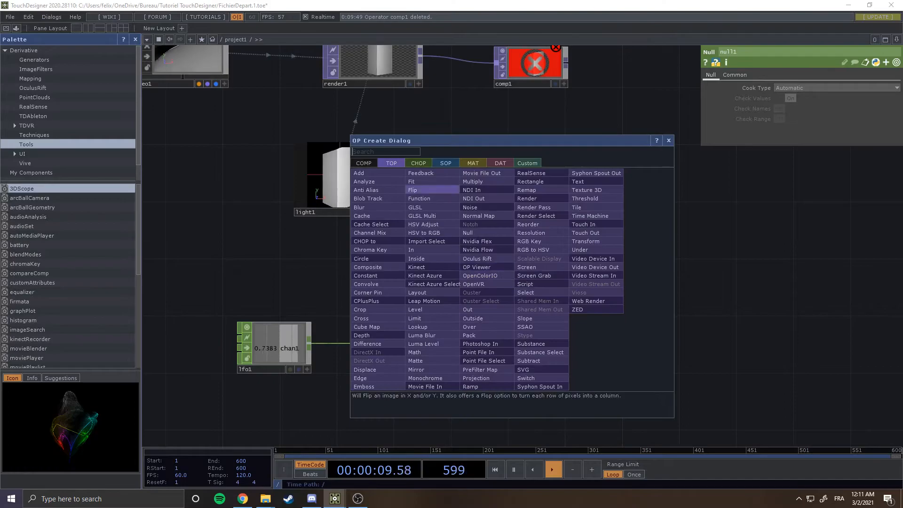
{"action": "type", "text": "ra"}
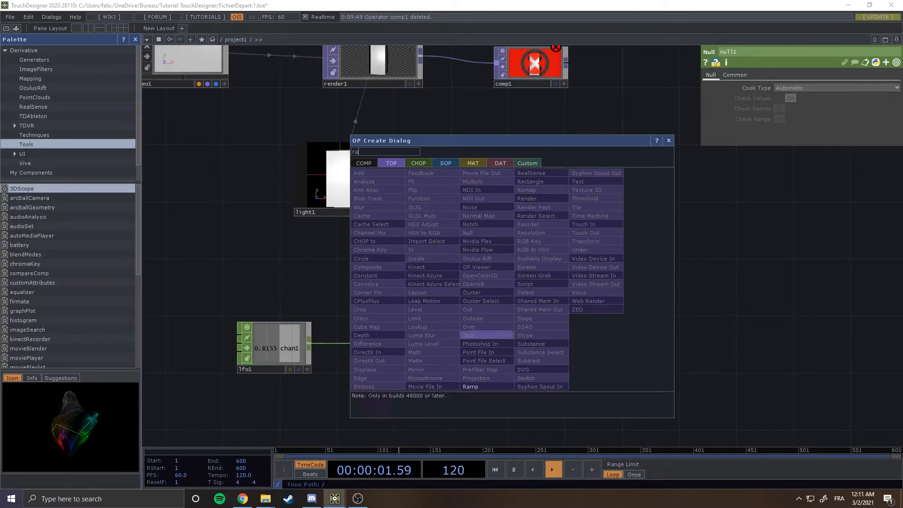
{"action": "key", "text": "Return"}
{"action": "left_click", "coordinate": [545, 272]}
{"action": "left_click_drag", "start_coordinate": [479, 292], "coordinate": [465, 273]}
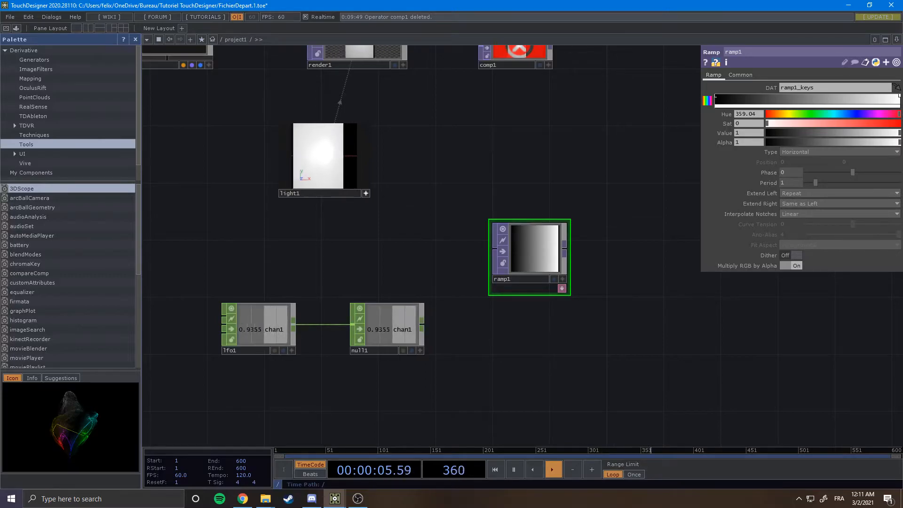
Export null1's chan1 channel to the Ramp's Phase parameter.
{"action": "left_click_drag", "start_coordinate": [422, 324], "coordinate": [490, 250]}
{"action": "left_click_drag", "start_coordinate": [452, 278], "coordinate": [401, 289]}
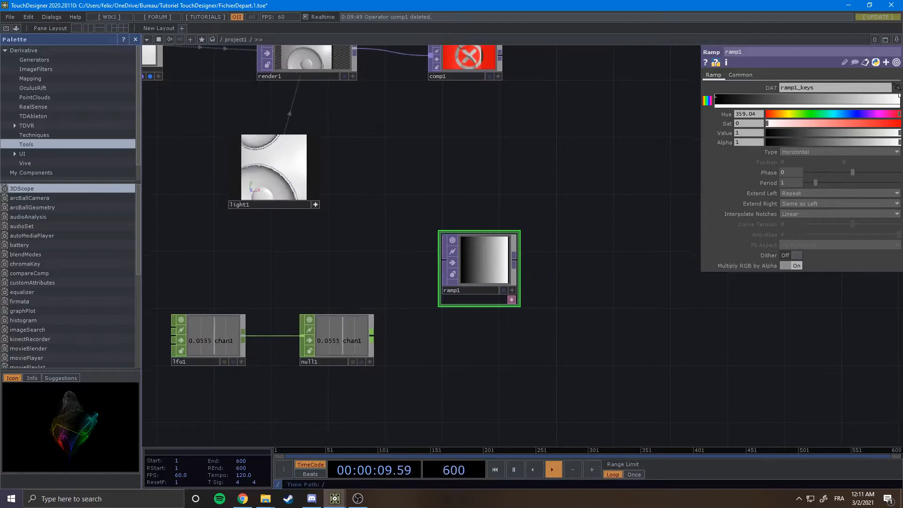
{"action": "left_click_drag", "start_coordinate": [485, 261], "coordinate": [498, 247]}
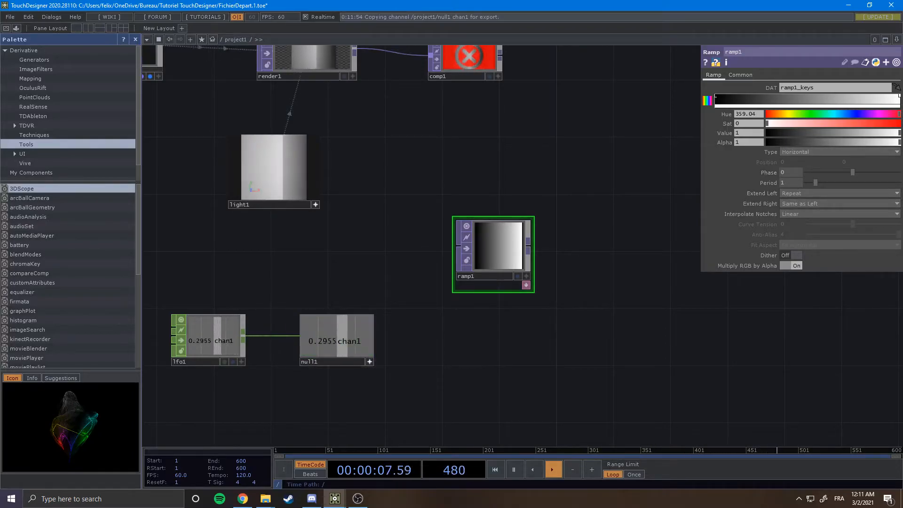
{"action": "left_click_drag", "start_coordinate": [780, 175], "coordinate": [779, 174]}
{"action": "left_click", "coordinate": [778, 169]}
{"action": "scroll", "coordinate": [509, 248], "scroll_direction": "up", "scroll_amount": 3}
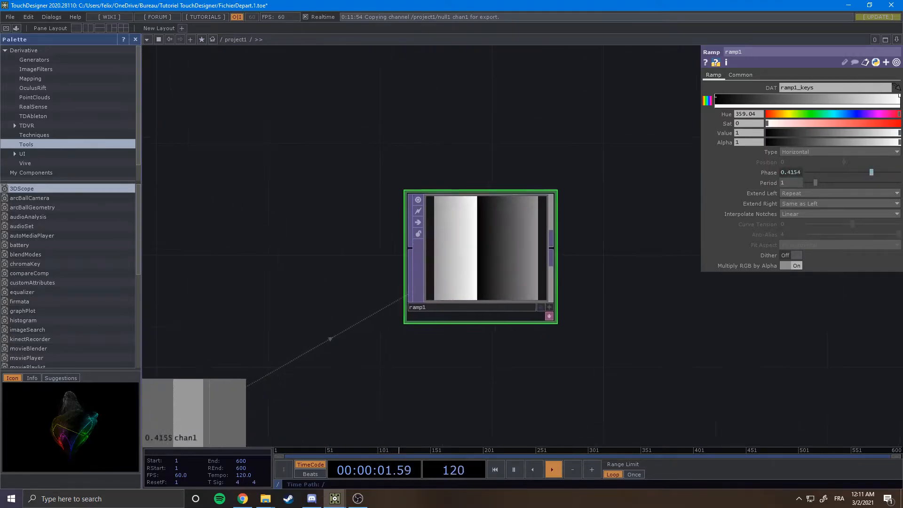
{"action": "scroll", "coordinate": [607, 235], "scroll_direction": "down", "scroll_amount": 2}
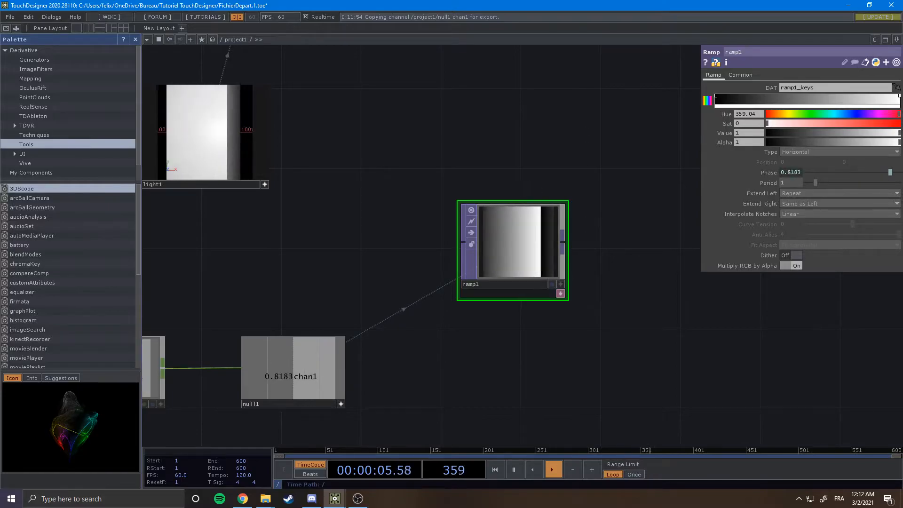
Set the Ramp's starting keys to a fully saturated, fully bright red.
{"action": "mouse_move", "coordinate": [902, 52]}
{"action": "left_mouse_down"}
{"action": "mouse_move", "coordinate": [559, 49]}
{"action": "mouse_move", "coordinate": [519, 29]}
{"action": "mouse_move", "coordinate": [566, 40]}
{"action": "mouse_move", "coordinate": [902, 43]}
{"action": "left_mouse_up"}
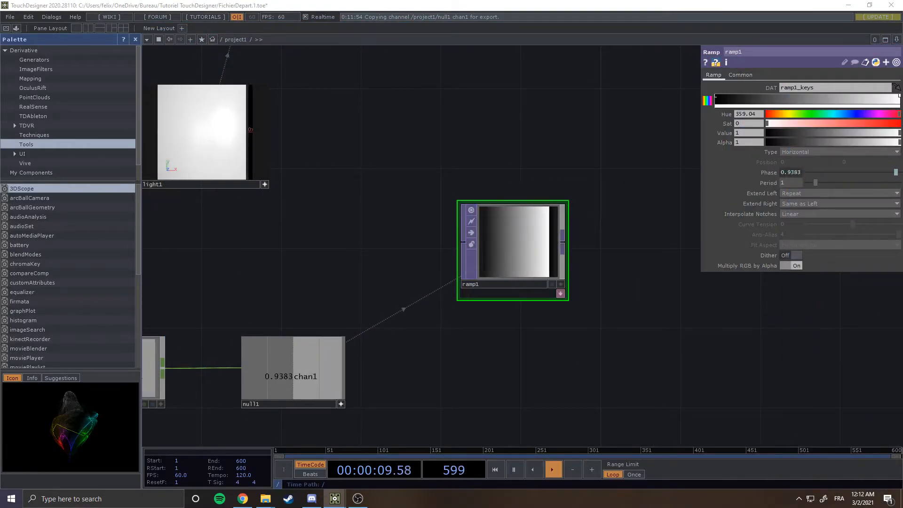
{"action": "left_click_drag", "start_coordinate": [768, 124], "coordinate": [887, 123]}
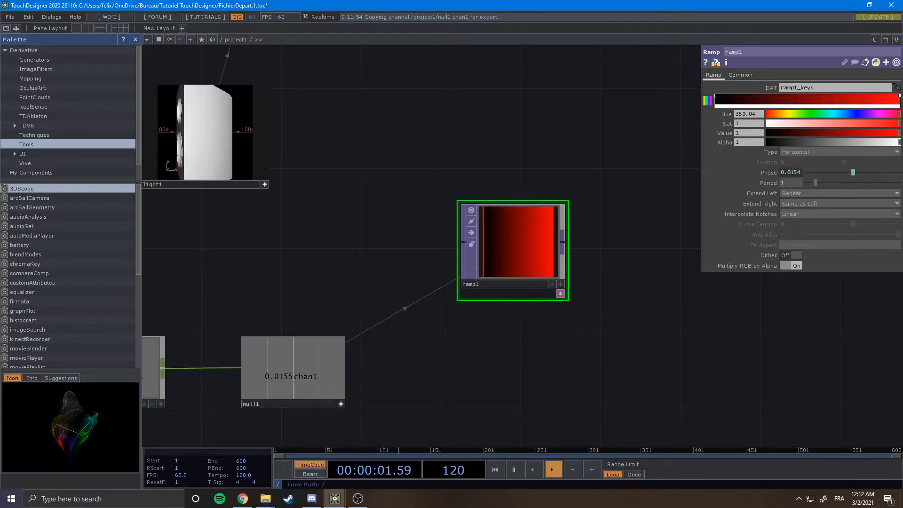
{"action": "left_click", "coordinate": [716, 96]}
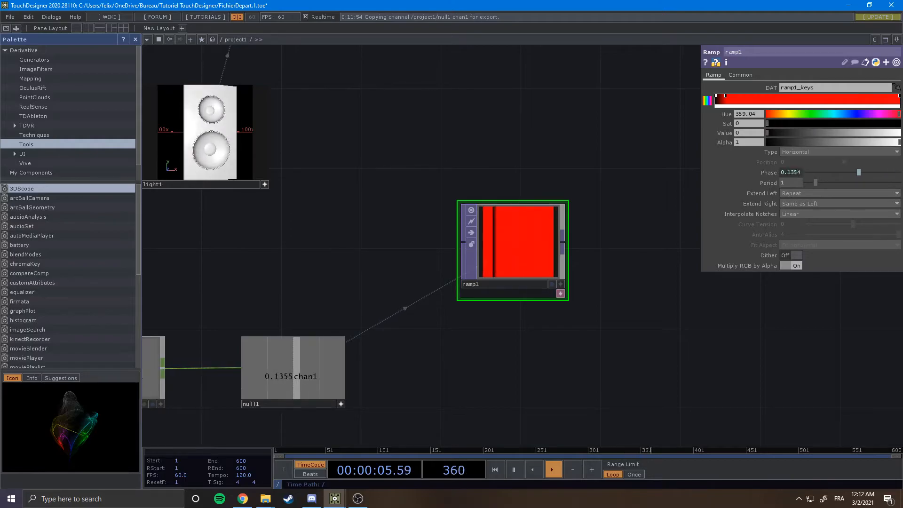
{"action": "left_click", "coordinate": [725, 96]}
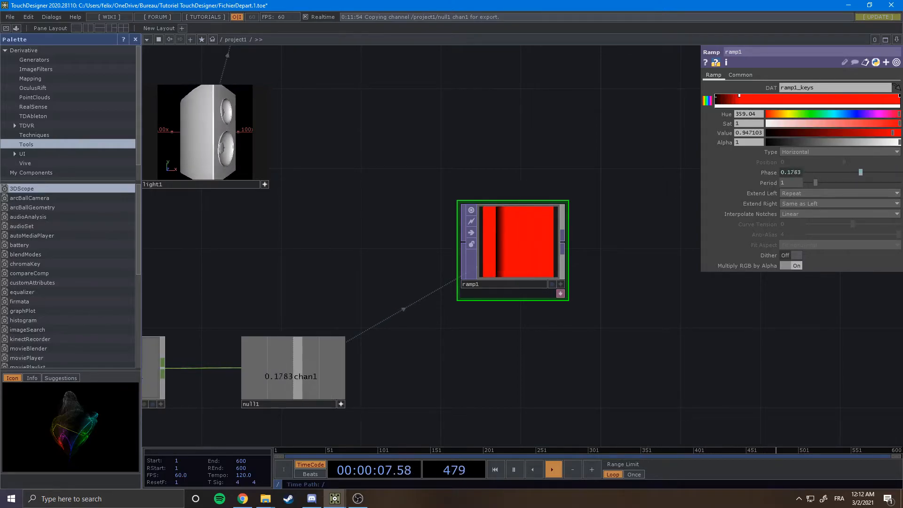
{"action": "left_click", "coordinate": [716, 96]}
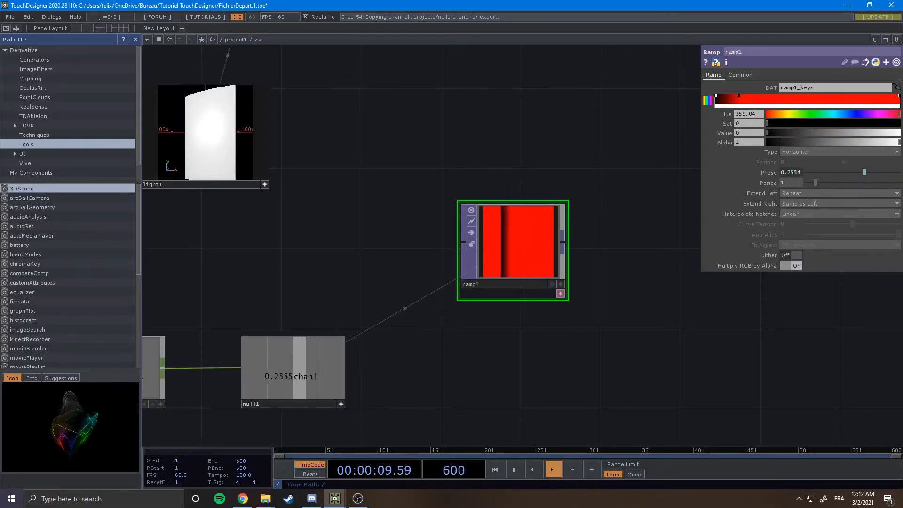
{"action": "left_click", "coordinate": [900, 133]}
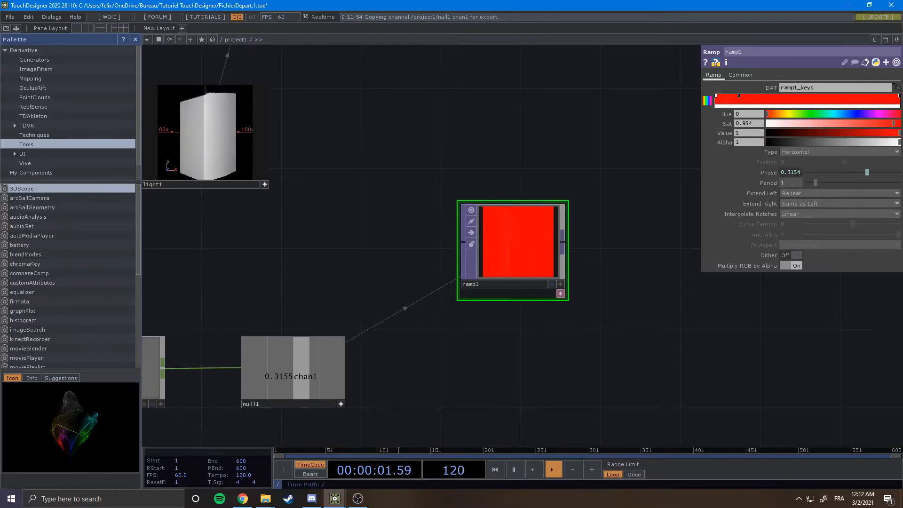
Add keys along the ramp and give them hues from orange through yellow, green and blue at full brightness.
{"action": "left_click_drag", "start_coordinate": [768, 114], "coordinate": [779, 114]}
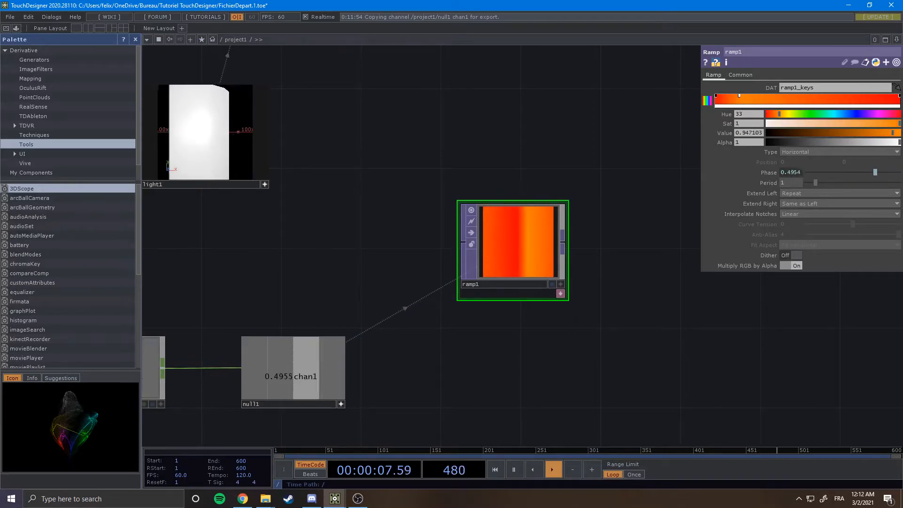
{"action": "left_click_drag", "start_coordinate": [884, 133], "coordinate": [900, 133]}
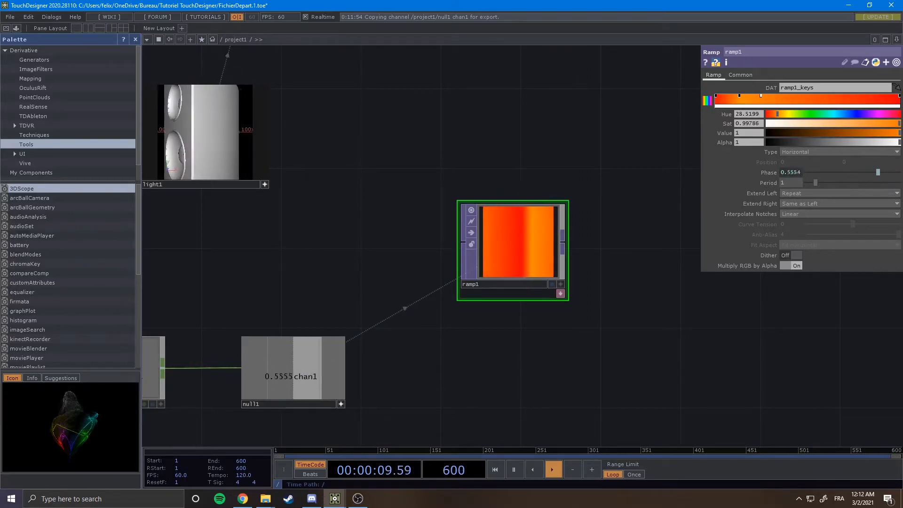
{"action": "left_click_drag", "start_coordinate": [777, 114], "coordinate": [788, 114]}
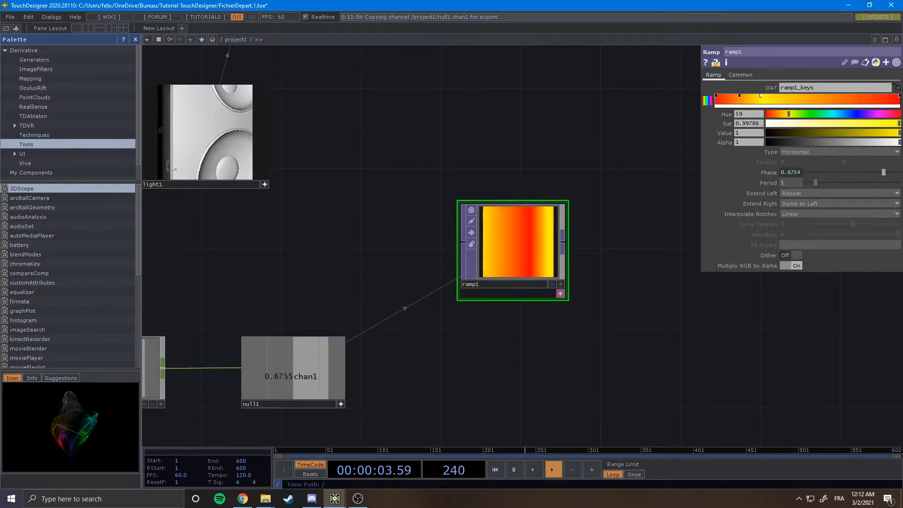
{"action": "left_click_drag", "start_coordinate": [787, 115], "coordinate": [823, 115]}
{"action": "left_click", "coordinate": [807, 100]}
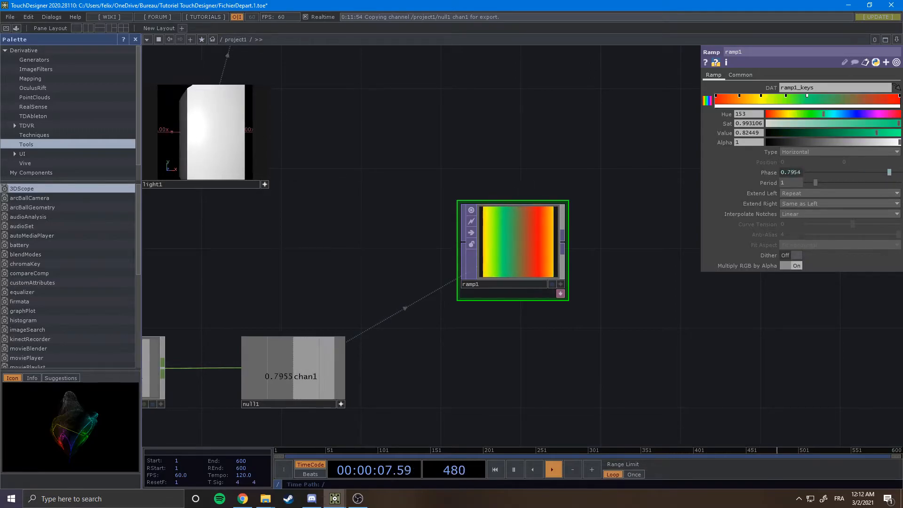
{"action": "left_click", "coordinate": [834, 99]}
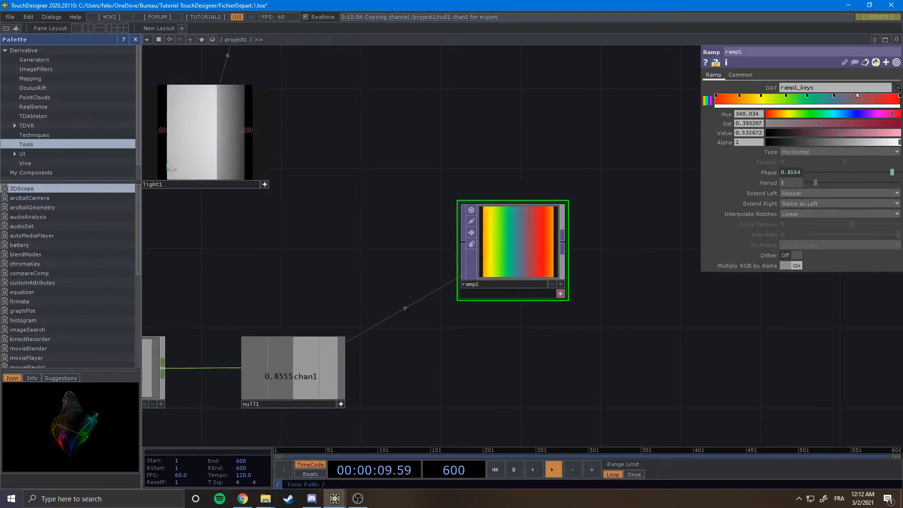
{"action": "left_click", "coordinate": [871, 99]}
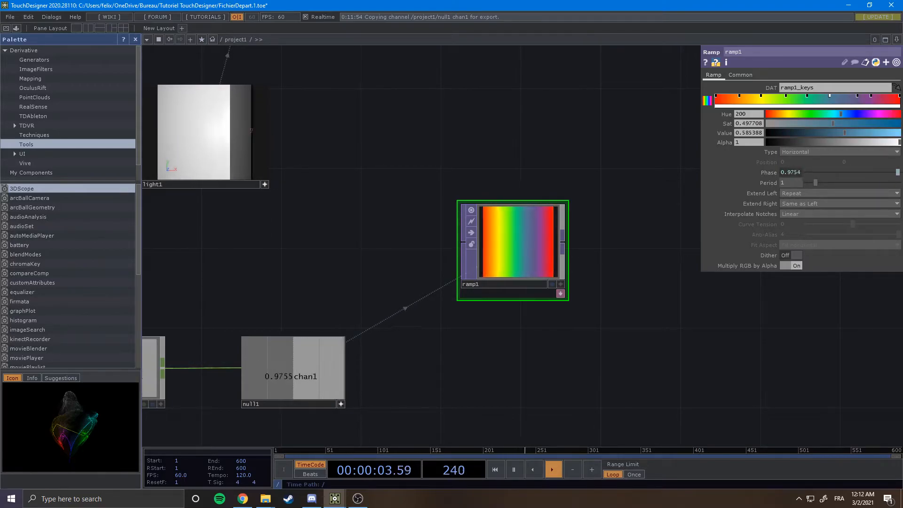
{"action": "left_click", "coordinate": [761, 96]}
{"action": "left_click", "coordinate": [786, 96]}
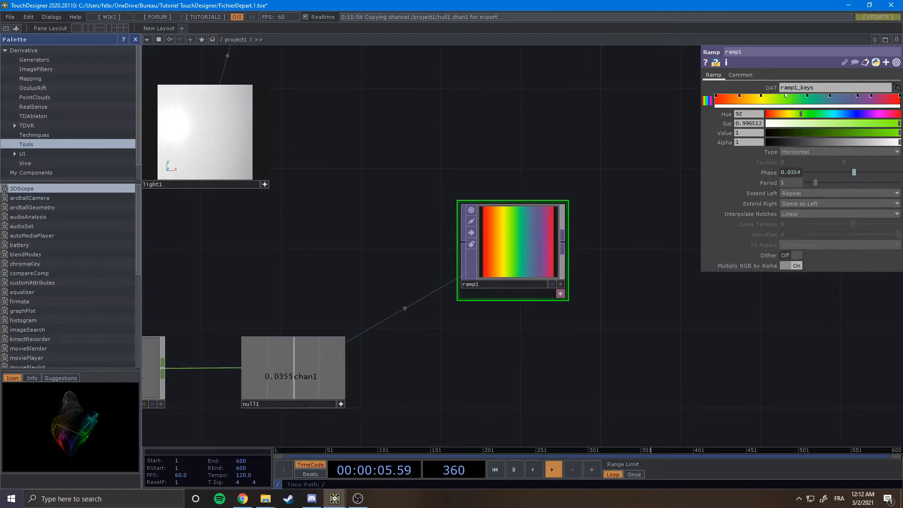
{"action": "left_click", "coordinate": [807, 97]}
{"action": "left_click", "coordinate": [830, 97]}
{"action": "left_click", "coordinate": [896, 133]}
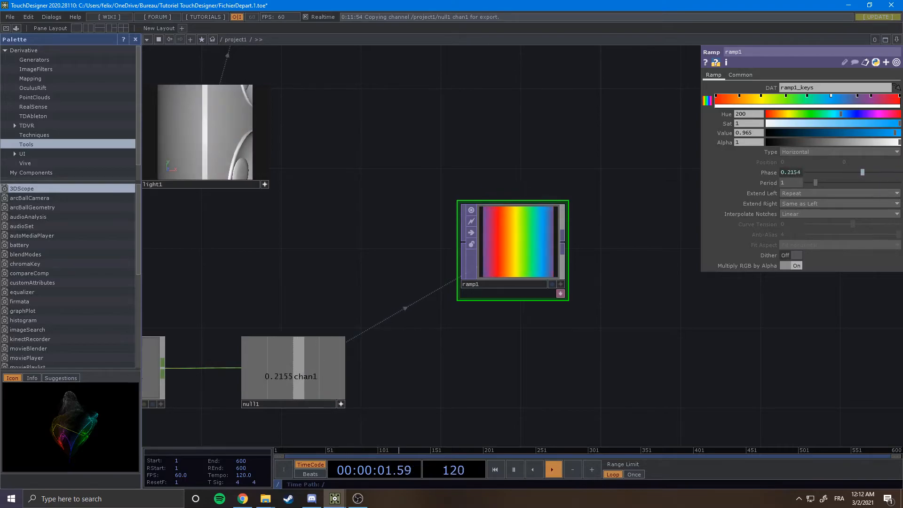
Set the last ramp key to a magenta hue with high saturation and full brightness.
{"action": "left_click", "coordinate": [856, 97]}
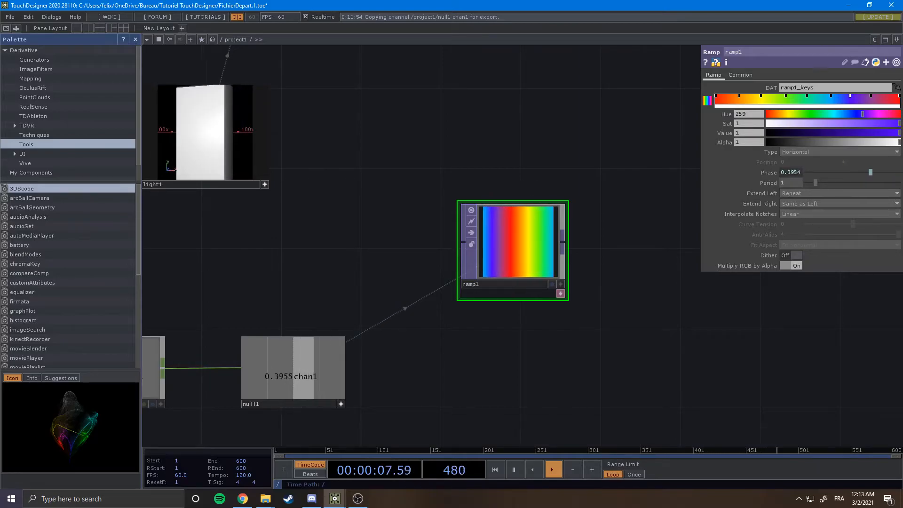
{"action": "left_click", "coordinate": [872, 96]}
{"action": "left_click_drag", "start_coordinate": [840, 123], "coordinate": [892, 123]}
{"action": "left_click_drag", "start_coordinate": [875, 133], "coordinate": [900, 133]}
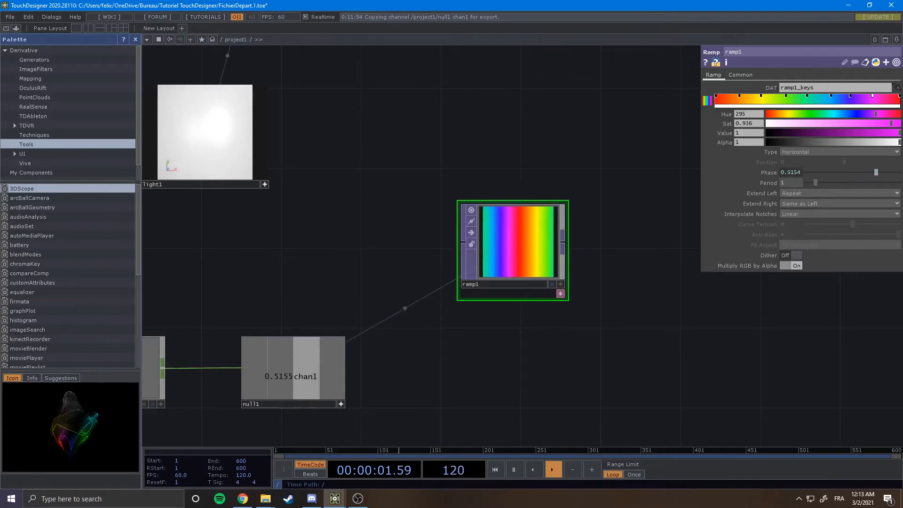
Inspect the ramp's colour keys by selecting several of them in turn.
{"action": "scroll", "coordinate": [527, 243], "scroll_direction": "up", "scroll_amount": 3}
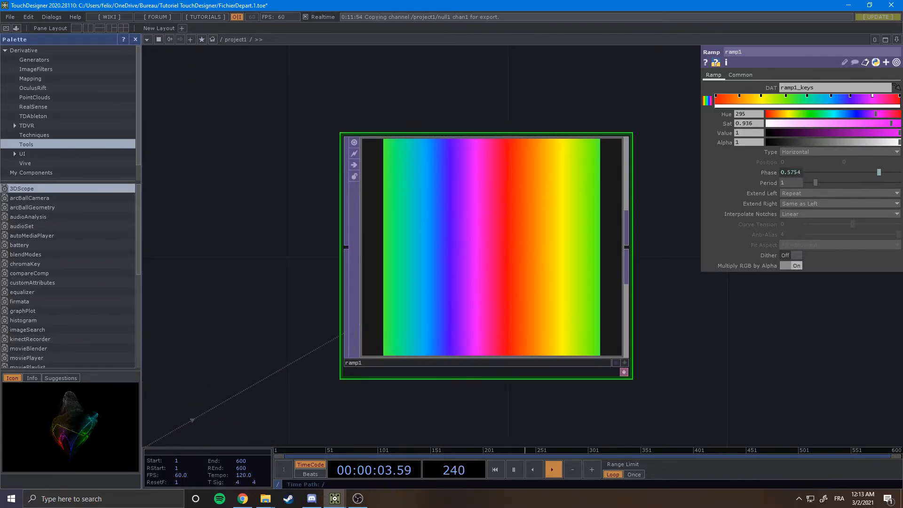
{"action": "left_click_drag", "start_coordinate": [740, 96], "coordinate": [736, 96]}
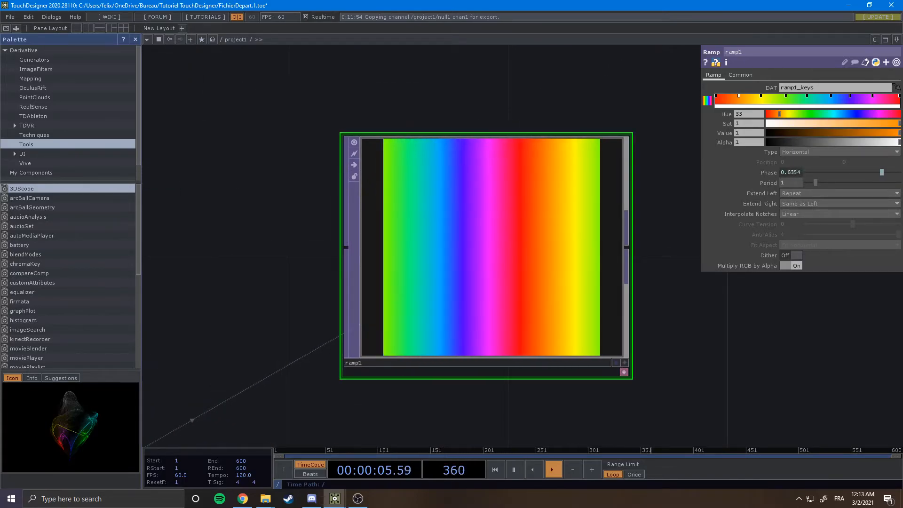
{"action": "left_click", "coordinate": [761, 96]}
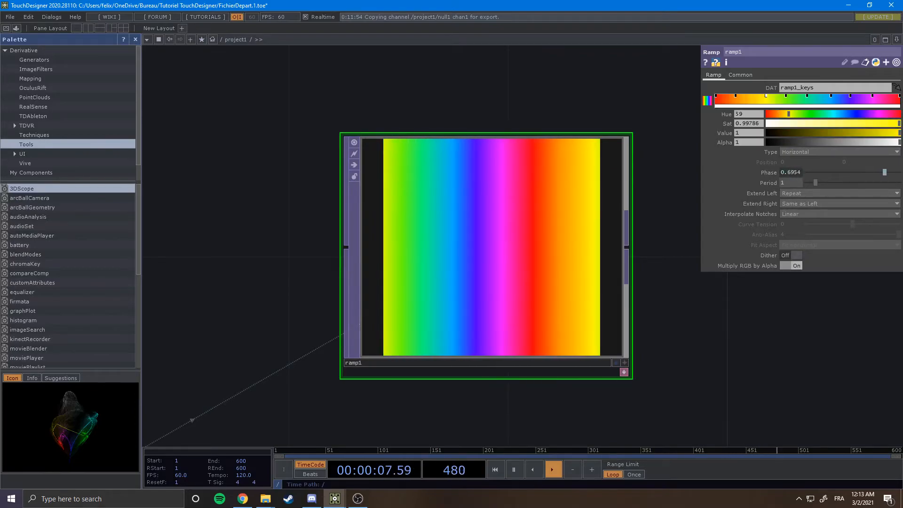
{"action": "mouse_move", "coordinate": [832, 96]}
{"action": "left_mouse_down"}
{"action": "mouse_move", "coordinate": [877, 96]}
{"action": "mouse_move", "coordinate": [831, 96]}
{"action": "left_mouse_up"}
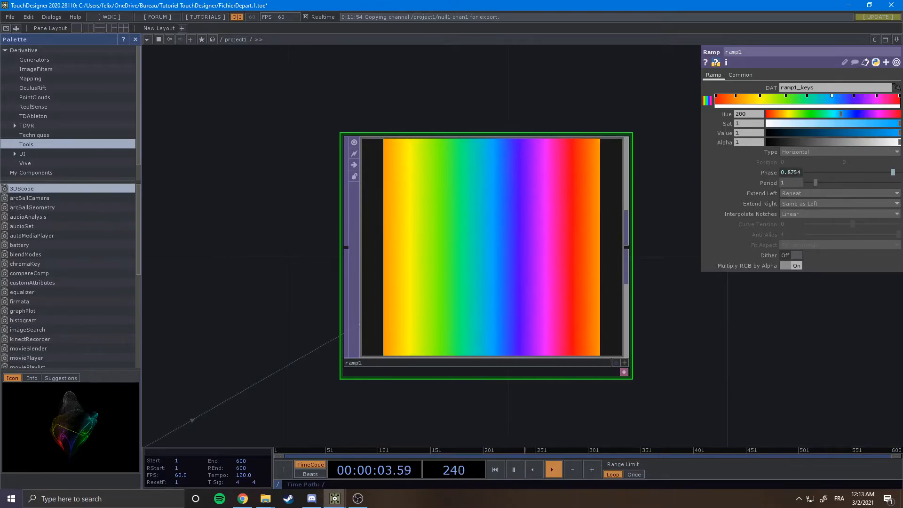
Move comp1 aside and wire the Ramp's output into comp1's input.
{"action": "scroll", "coordinate": [604, 332], "scroll_direction": "down", "scroll_amount": 5}
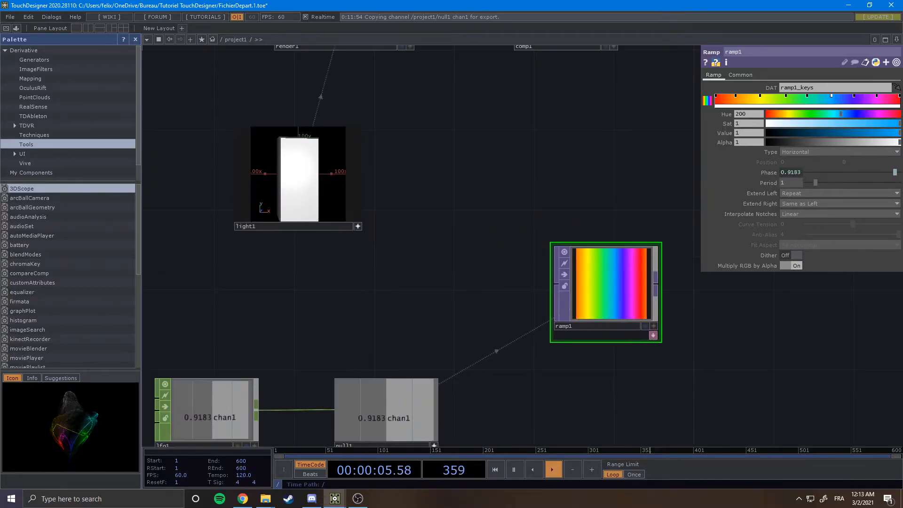
{"action": "scroll", "coordinate": [680, 344], "scroll_direction": "down", "scroll_amount": 2}
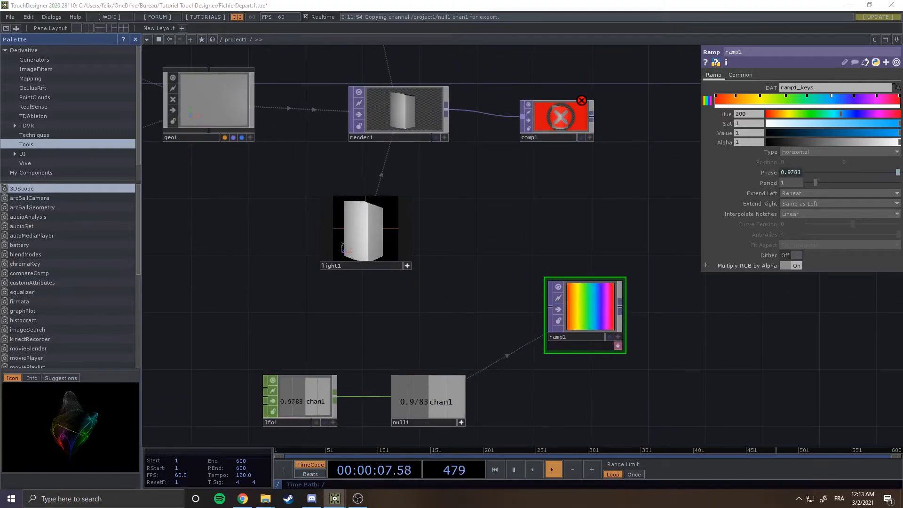
{"action": "left_click_drag", "start_coordinate": [558, 118], "coordinate": [616, 118]}
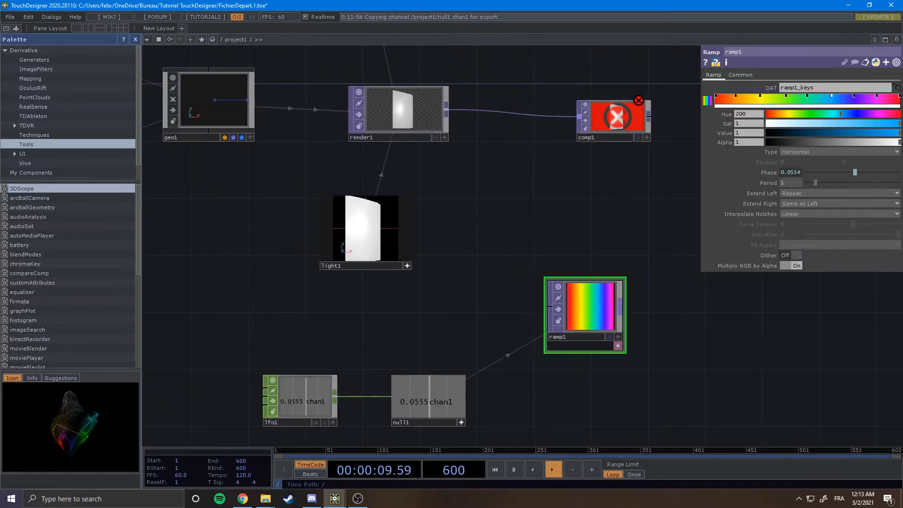
{"action": "left_click_drag", "start_coordinate": [620, 306], "coordinate": [578, 116]}
Add a Transform TOP after comp1 and place it in the chain.
{"action": "scroll", "coordinate": [630, 117], "scroll_direction": "up", "scroll_amount": 5}
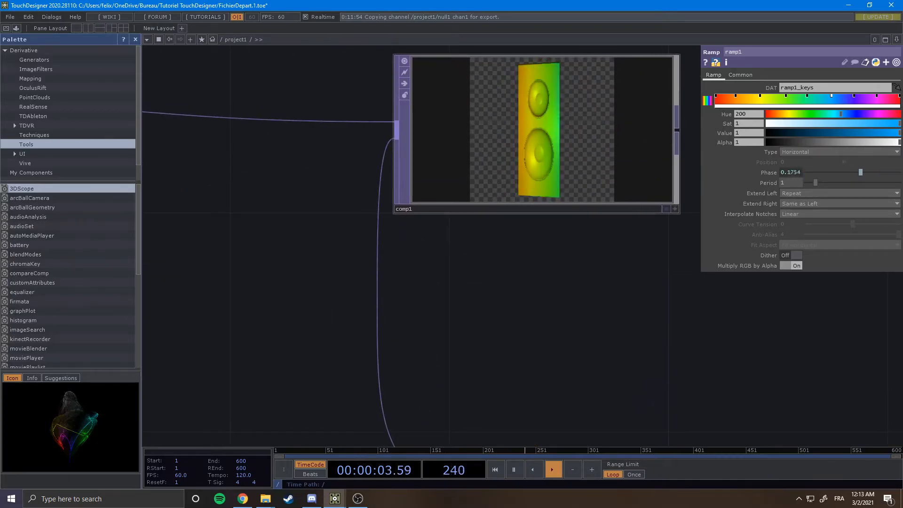
{"action": "scroll", "coordinate": [494, 246], "scroll_direction": "down", "scroll_amount": 5}
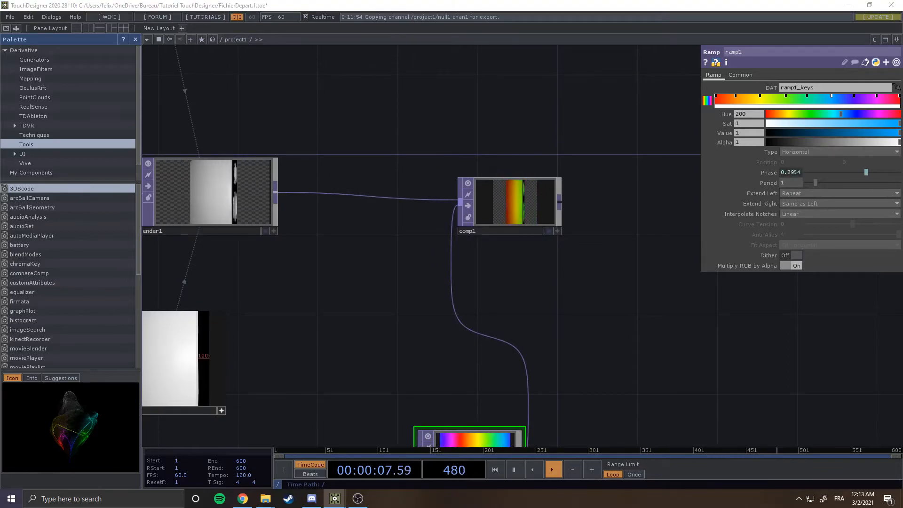
{"action": "left_click_drag", "start_coordinate": [588, 273], "coordinate": [522, 270]}
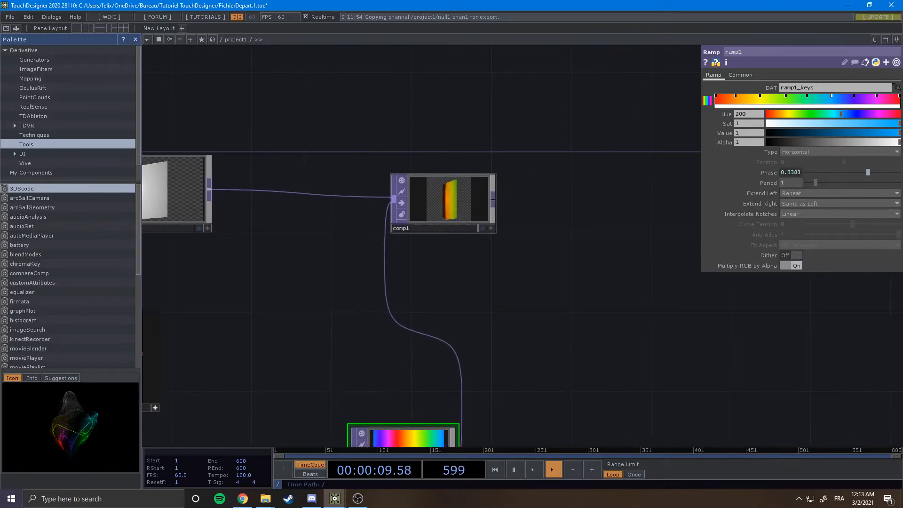
{"action": "key", "text": "Tab"}
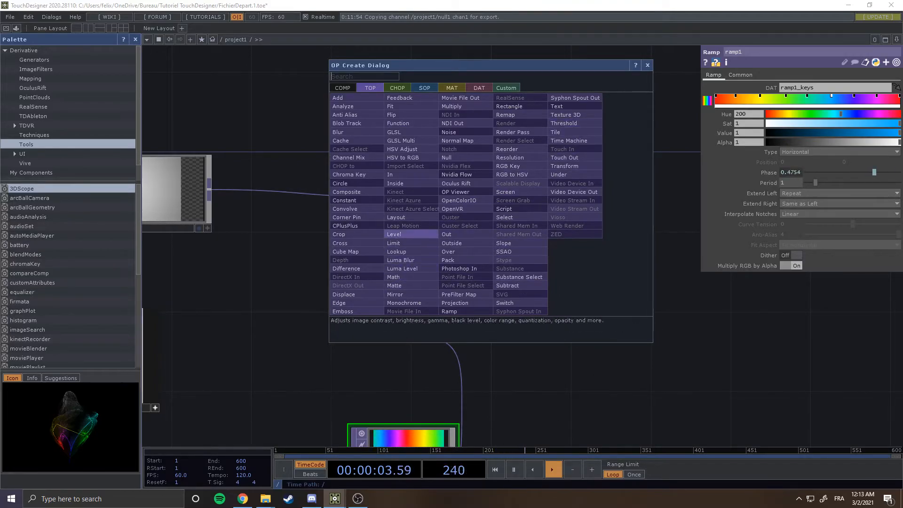
{"action": "type", "text": "tr"}
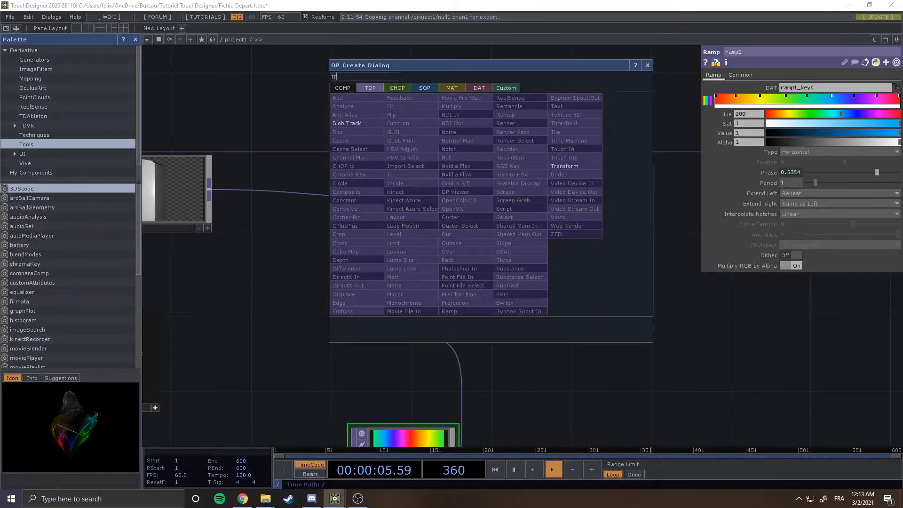
{"action": "left_click", "coordinate": [566, 167]}
{"action": "left_click", "coordinate": [663, 205]}
{"action": "left_click_drag", "start_coordinate": [659, 287], "coordinate": [531, 277]}
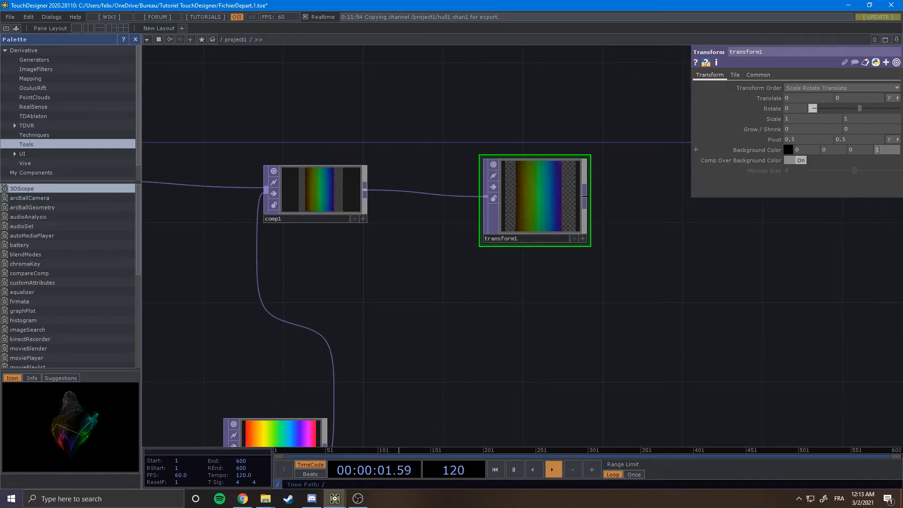
Make transform1 the displayed node and browse its Tile and Common parameter pages.
{"action": "scroll", "coordinate": [552, 185], "scroll_direction": "up", "scroll_amount": 4}
{"action": "scroll", "coordinate": [559, 213], "scroll_direction": "down", "scroll_amount": 3}
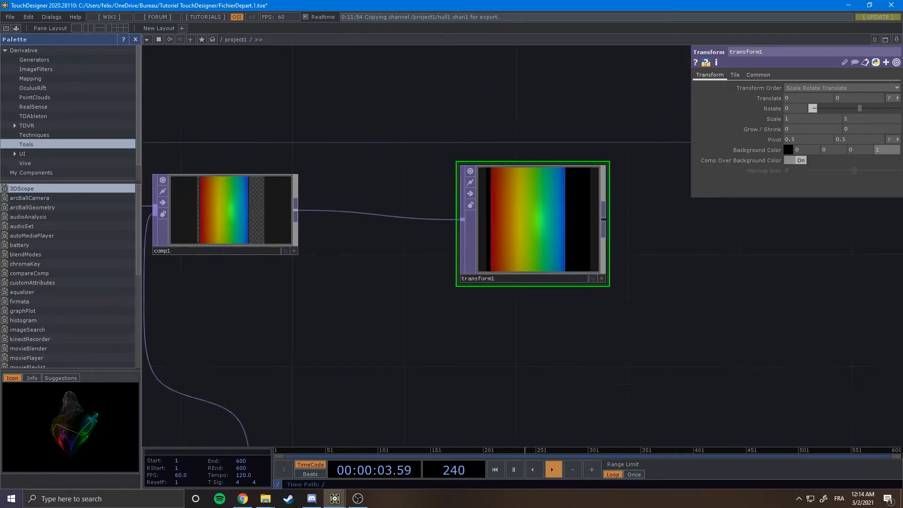
{"action": "left_click", "coordinate": [592, 279]}
{"action": "scroll", "coordinate": [607, 273], "scroll_direction": "down", "scroll_amount": 4}
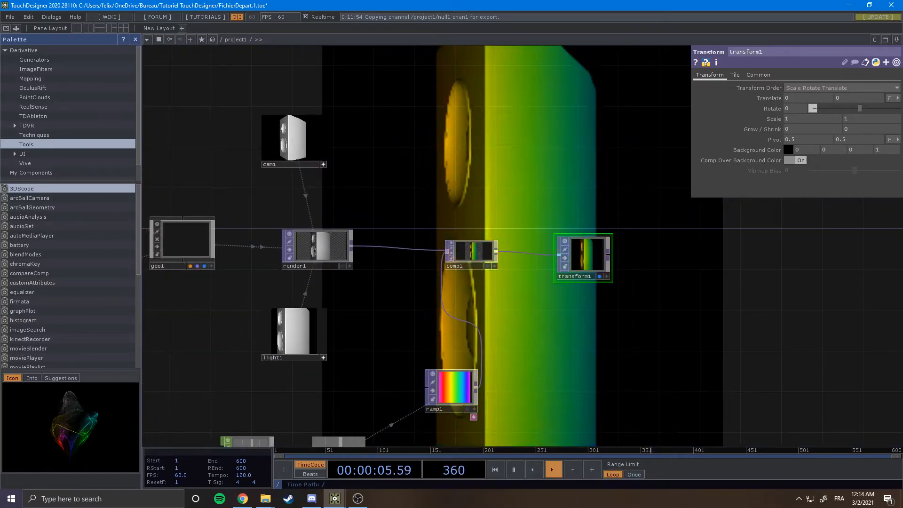
{"action": "scroll", "coordinate": [659, 245], "scroll_direction": "up", "scroll_amount": 3}
{"action": "left_click", "coordinate": [735, 74]}
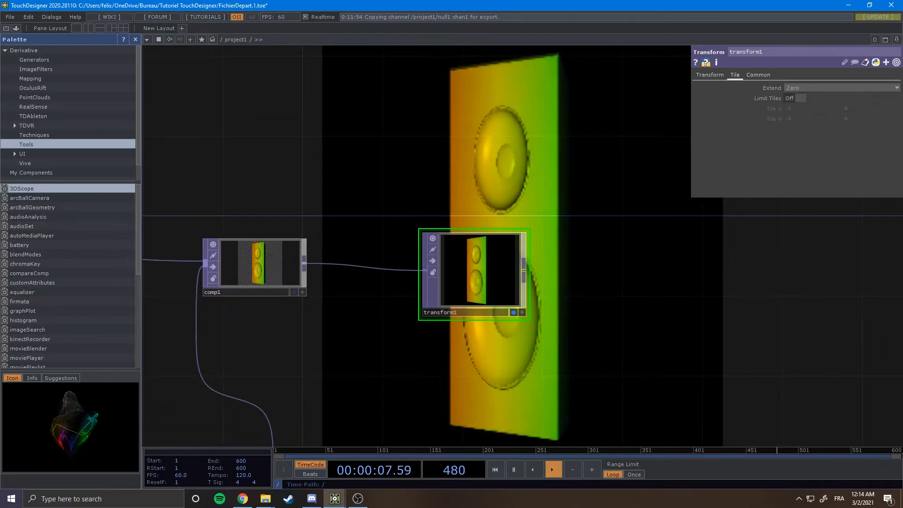
{"action": "left_click", "coordinate": [758, 75]}
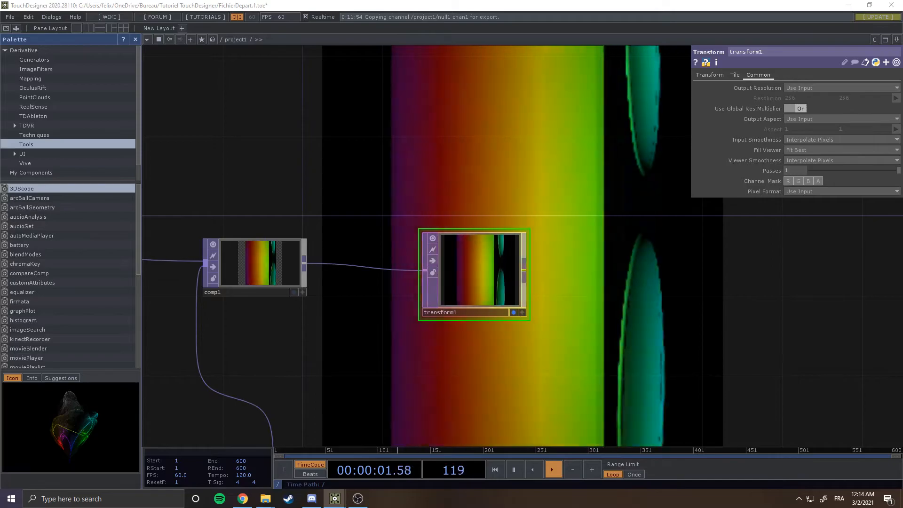
Add the rgbaDelay component from the Image Filters palette to the network.
{"action": "scroll", "coordinate": [423, 244], "scroll_direction": "down", "scroll_amount": 3}
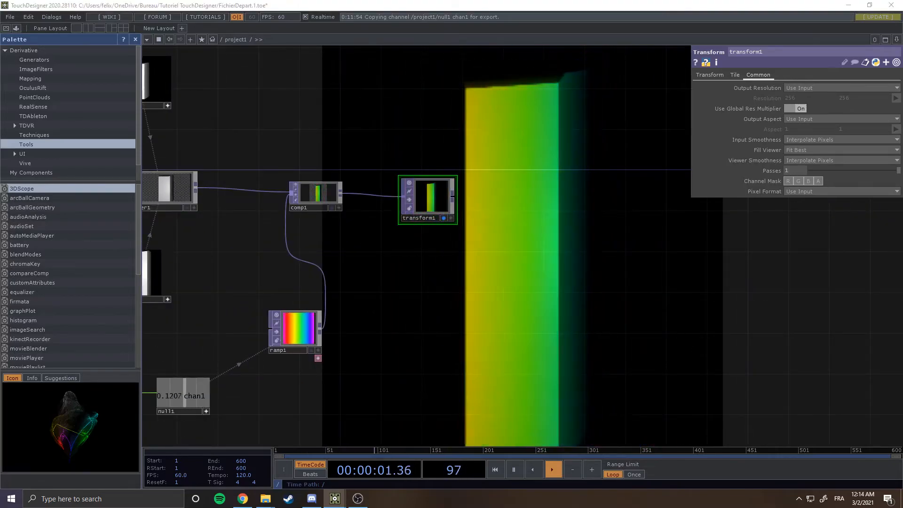
{"action": "left_click_drag", "start_coordinate": [471, 292], "coordinate": [519, 309]}
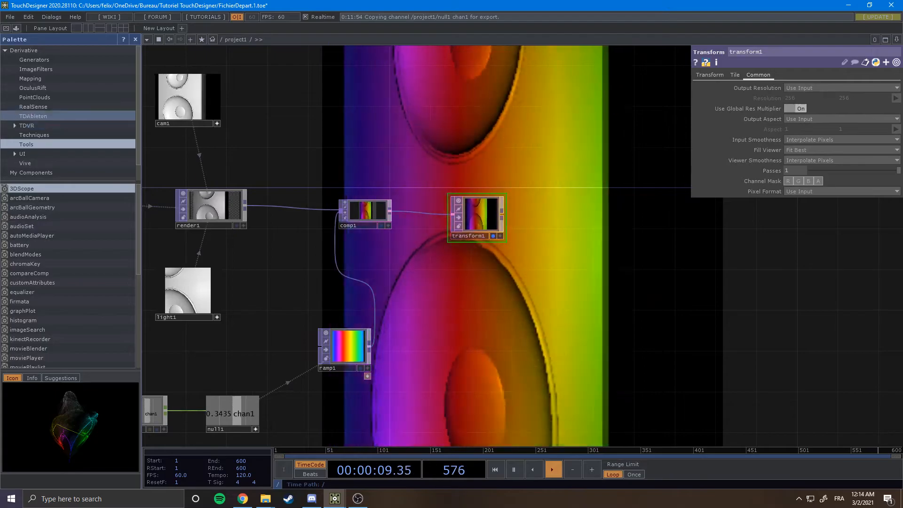
{"action": "left_click", "coordinate": [36, 70]}
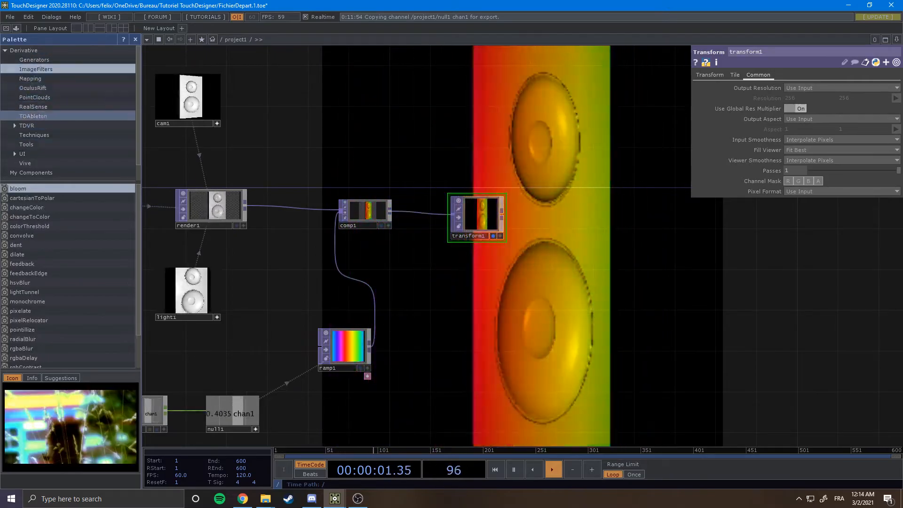
{"action": "scroll", "coordinate": [28, 268], "scroll_direction": "down", "scroll_amount": 3}
{"action": "scroll", "coordinate": [27, 268], "scroll_direction": "down", "scroll_amount": 1}
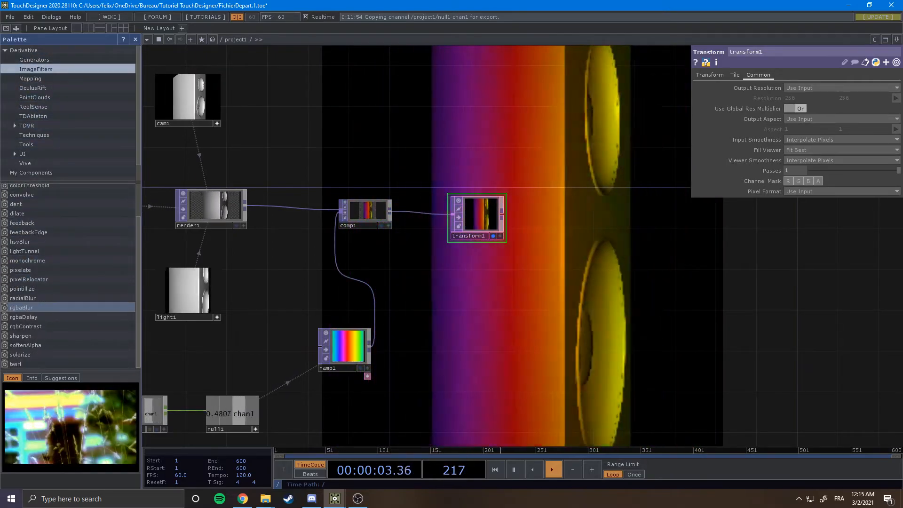
{"action": "left_click_drag", "start_coordinate": [24, 317], "coordinate": [633, 157]}
Connect transform1's output into the rgbaDelay component and position it.
{"action": "scroll", "coordinate": [494, 301], "scroll_direction": "up", "scroll_amount": 2}
{"action": "left_click_drag", "start_coordinate": [494, 301], "coordinate": [339, 377]}
{"action": "left_click_drag", "start_coordinate": [534, 176], "coordinate": [481, 183]}
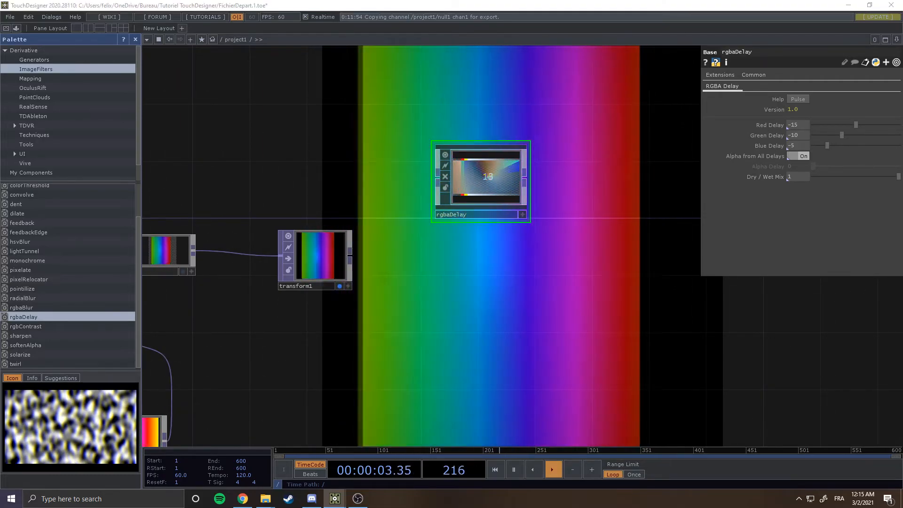
{"action": "scroll", "coordinate": [528, 298], "scroll_direction": "down", "scroll_amount": 2}
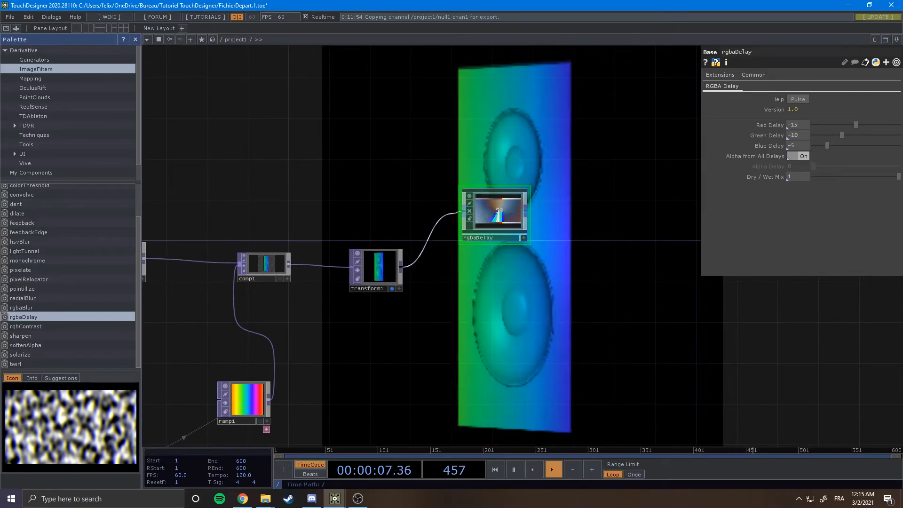
{"action": "left_click_drag", "start_coordinate": [553, 211], "coordinate": [477, 195]}
{"action": "scroll", "coordinate": [477, 195], "scroll_direction": "up", "scroll_amount": 3}
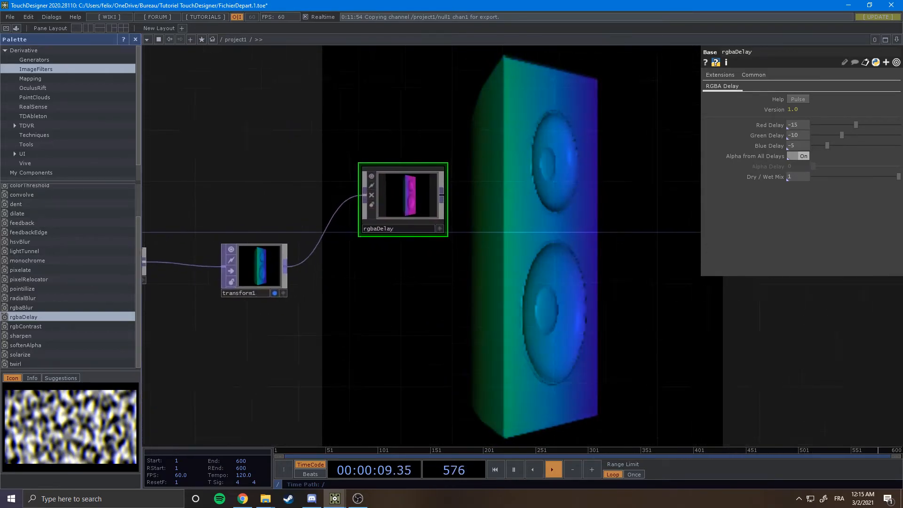
Append an Out TOP after rgbaDelay and set it as the displayed output.
{"action": "right_click", "coordinate": [441, 195]}
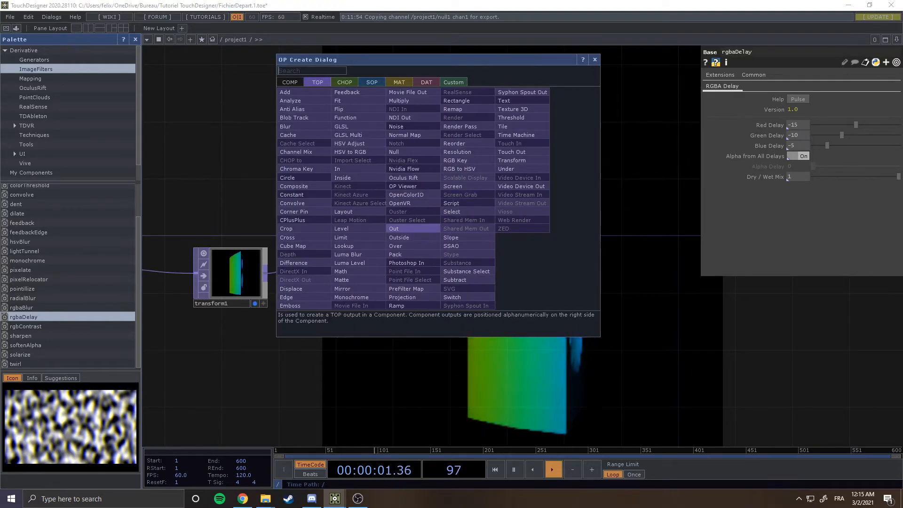
{"action": "left_click", "coordinate": [394, 229]}
{"action": "left_click", "coordinate": [616, 302]}
{"action": "left_click_drag", "start_coordinate": [607, 243], "coordinate": [533, 230]}
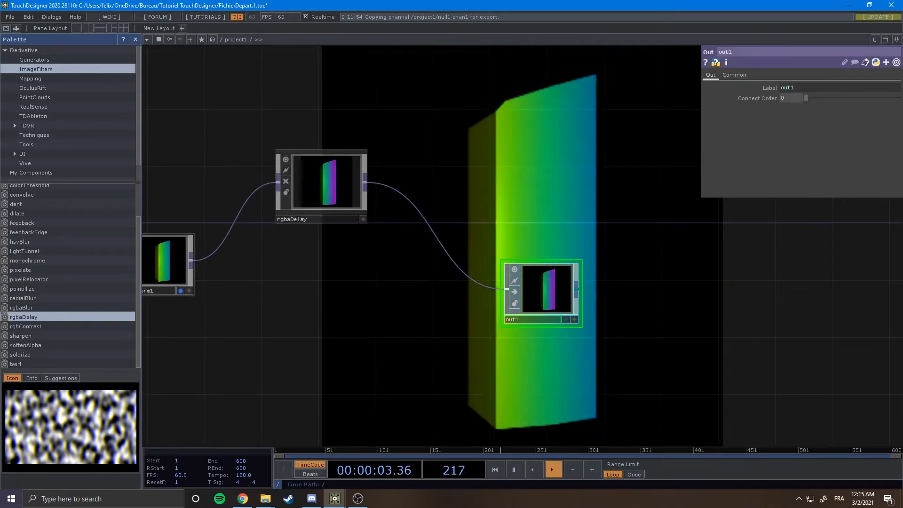
{"action": "left_click", "coordinate": [180, 291]}
{"action": "left_click", "coordinate": [566, 319]}
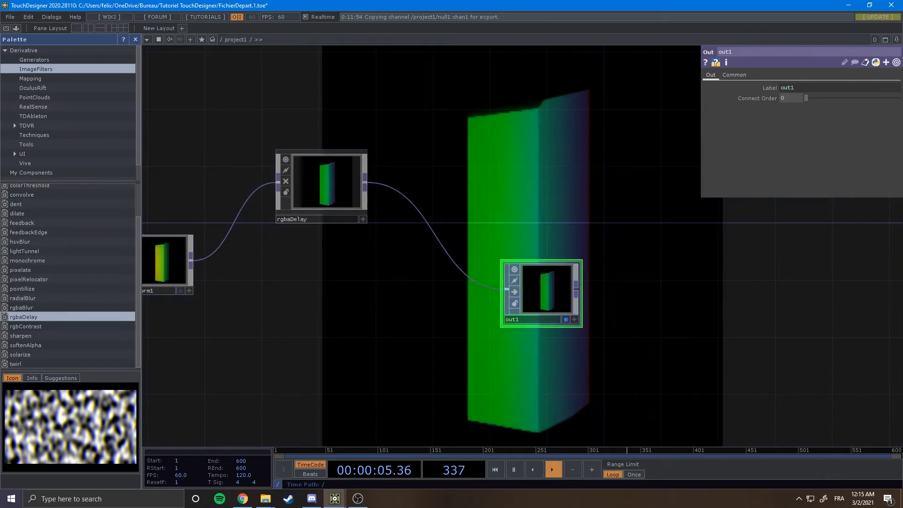
Rearrange the rgbaDelay and out1 nodes to tidy the processing chain.
{"action": "scroll", "coordinate": [555, 245], "scroll_direction": "down", "scroll_amount": 5}
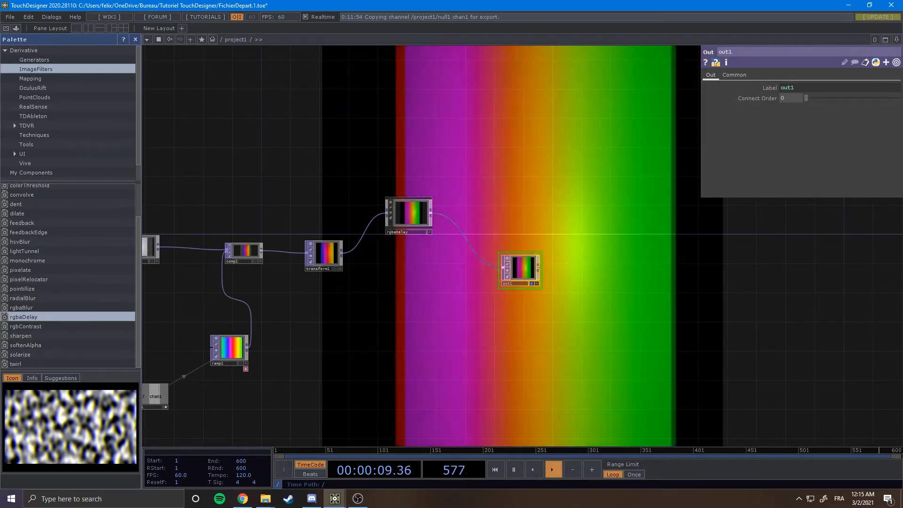
{"action": "left_click_drag", "start_coordinate": [416, 266], "coordinate": [478, 240]}
{"action": "left_click_drag", "start_coordinate": [470, 189], "coordinate": [500, 188]}
{"action": "left_click_drag", "start_coordinate": [500, 235], "coordinate": [558, 235]}
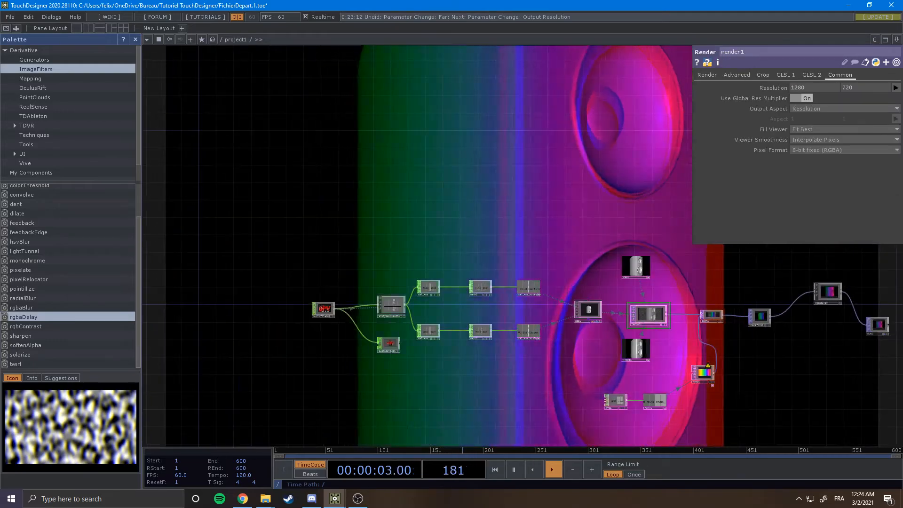
{"action": "left_click_drag", "start_coordinate": [612, 235], "coordinate": [322, 149]}
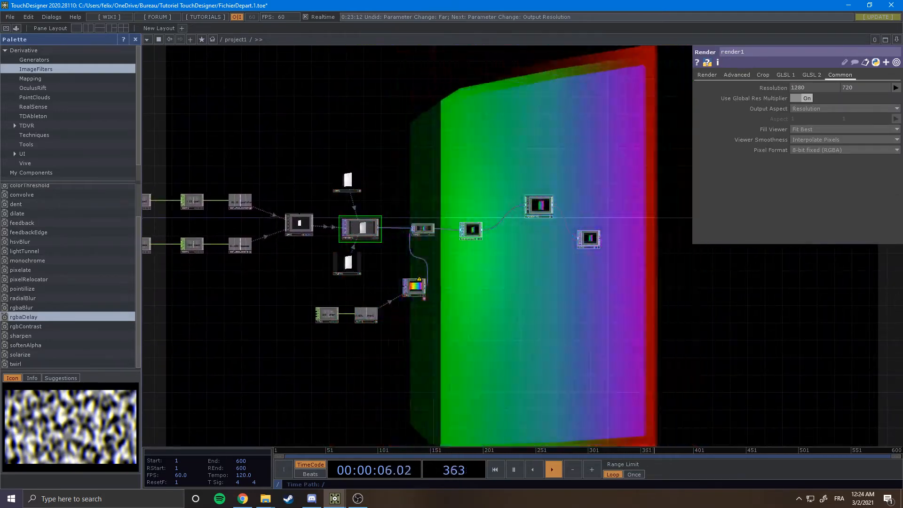
Set render1's output resolution to 1920 by 1080.
{"action": "scroll", "coordinate": [454, 268], "scroll_direction": "up", "scroll_amount": 3}
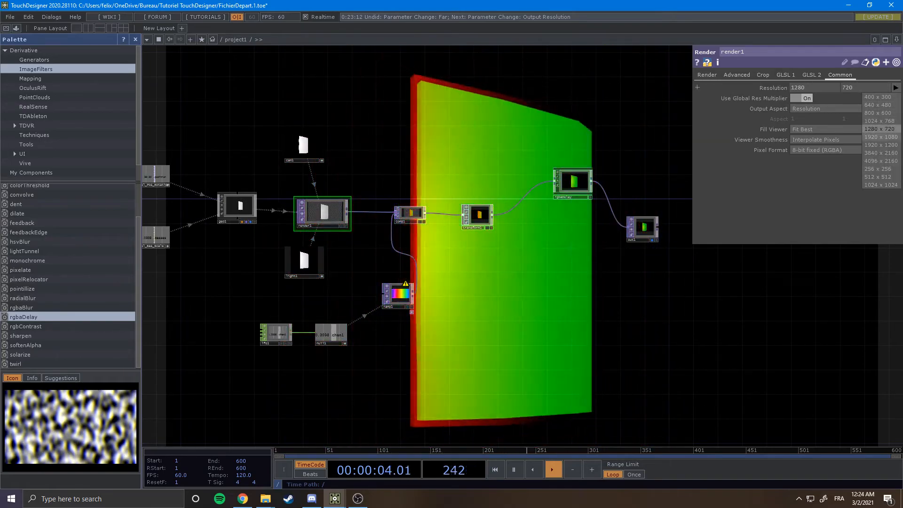
{"action": "left_click", "coordinate": [878, 137]}
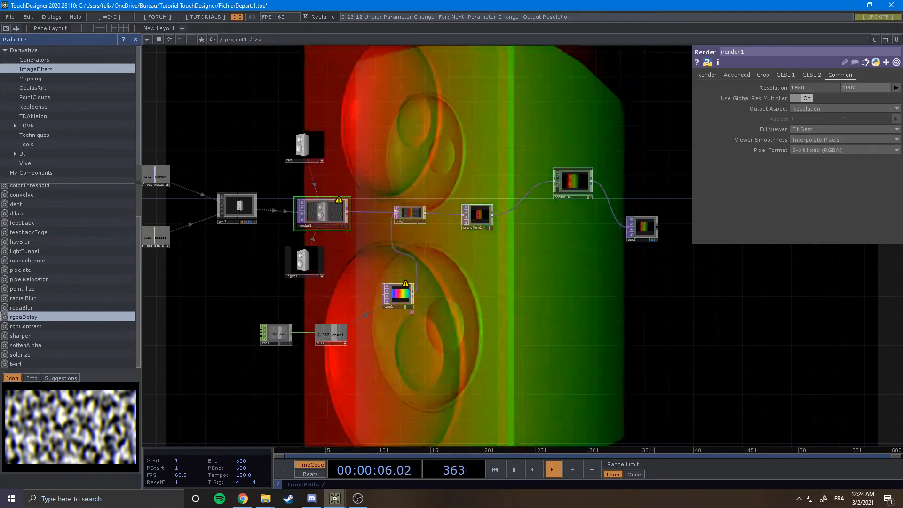
{"action": "scroll", "coordinate": [601, 171], "scroll_direction": "down", "scroll_amount": 3}
{"action": "scroll", "coordinate": [362, 146], "scroll_direction": "up", "scroll_amount": 4}
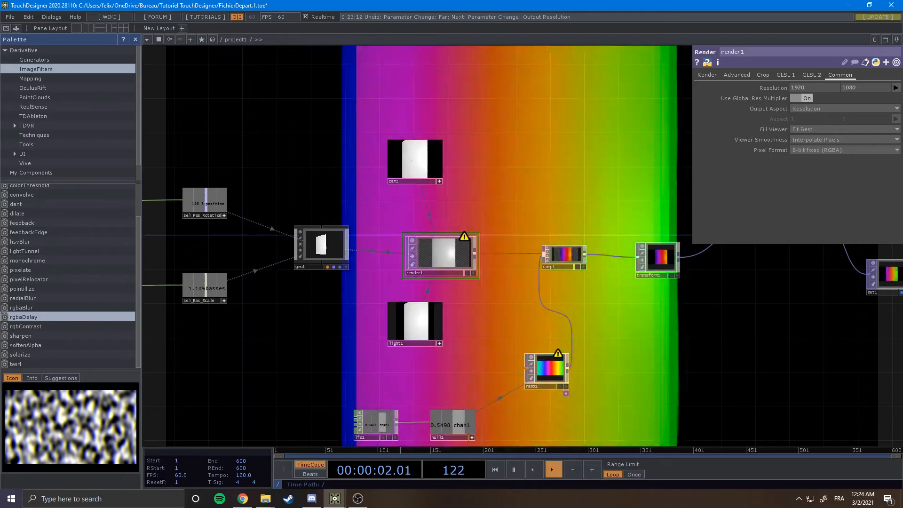
Open render1's info popup to check its actual resolution.
{"action": "right_click", "coordinate": [448, 272]}
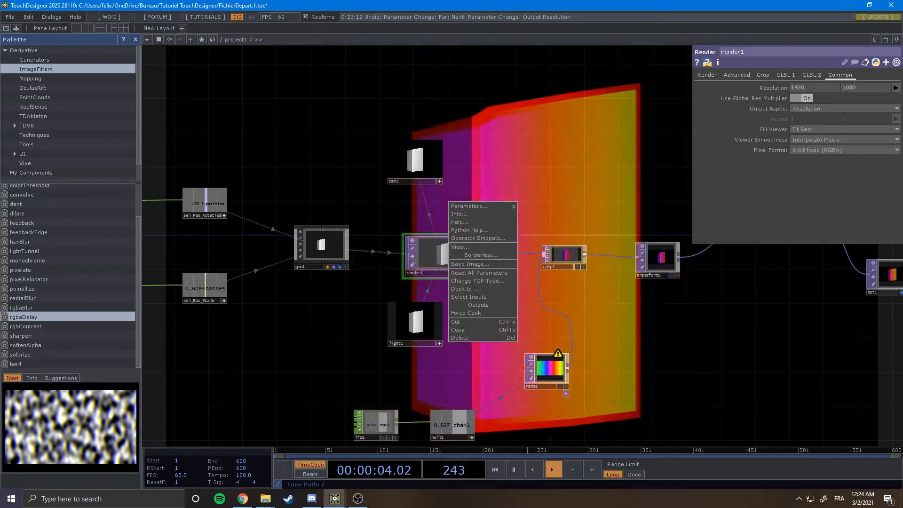
{"action": "middle_click", "coordinate": [461, 257]}
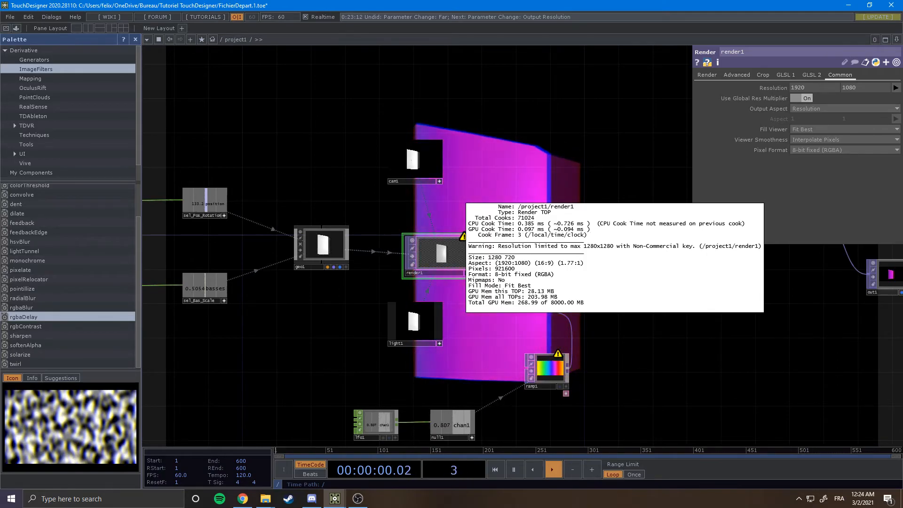
Select ramp1 and set its output resolution to 256 by 256.
{"action": "left_click_drag", "start_coordinate": [611, 189], "coordinate": [513, 148]}
{"action": "left_click_drag", "start_coordinate": [517, 348], "coordinate": [554, 304]}
{"action": "left_click", "coordinate": [470, 294]}
{"action": "scroll", "coordinate": [680, 348], "scroll_direction": "up", "scroll_amount": 3}
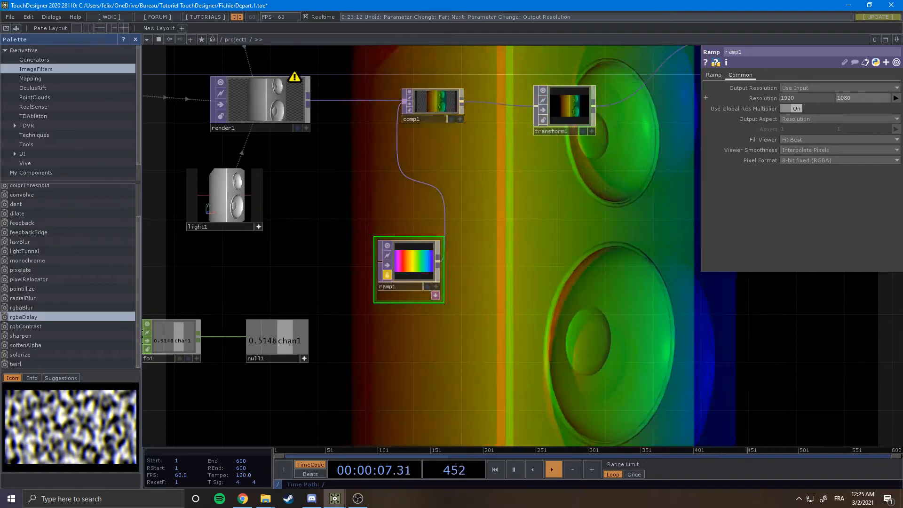
{"action": "left_click", "coordinate": [897, 98]}
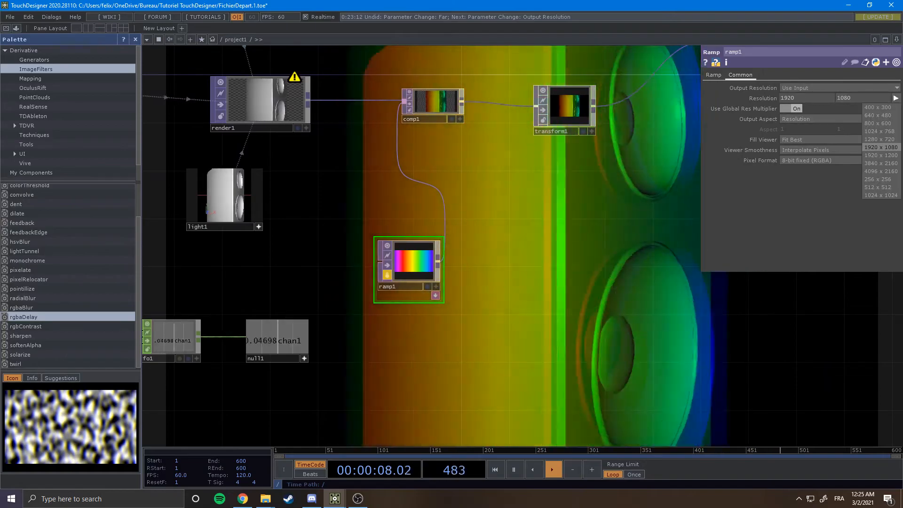
{"action": "left_click", "coordinate": [880, 116]}
Set ramp1's output resolution to 1920 by 1080.
{"action": "key", "text": "h"}
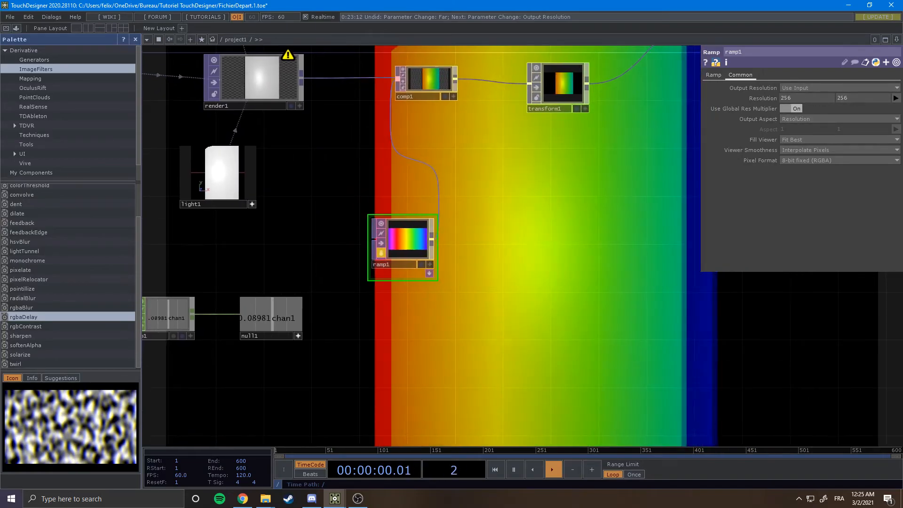
{"action": "scroll", "coordinate": [507, 245], "scroll_direction": "up", "scroll_amount": 6}
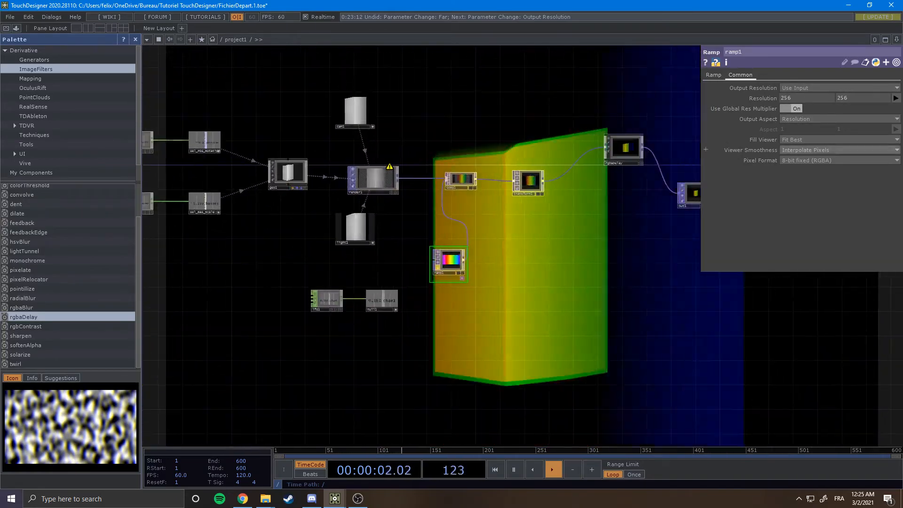
{"action": "left_click", "coordinate": [896, 98]}
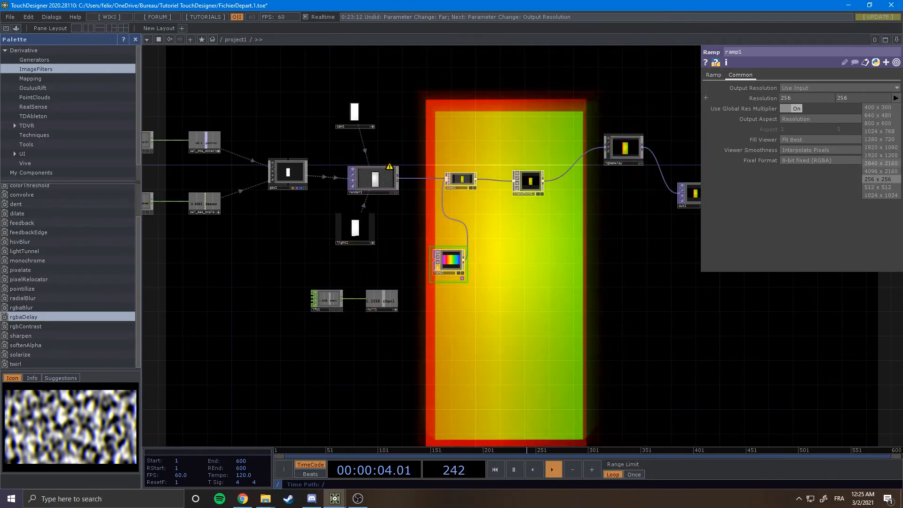
{"action": "left_click", "coordinate": [881, 147]}
{"action": "scroll", "coordinate": [600, 209], "scroll_direction": "down", "scroll_amount": 4}
{"action": "scroll", "coordinate": [540, 185], "scroll_direction": "up", "scroll_amount": 6}
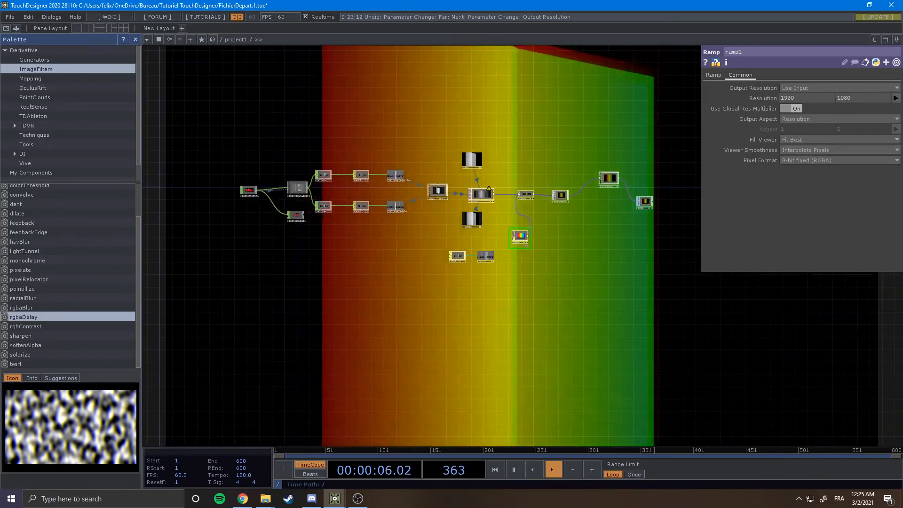
{"action": "key", "text": "Tab"}
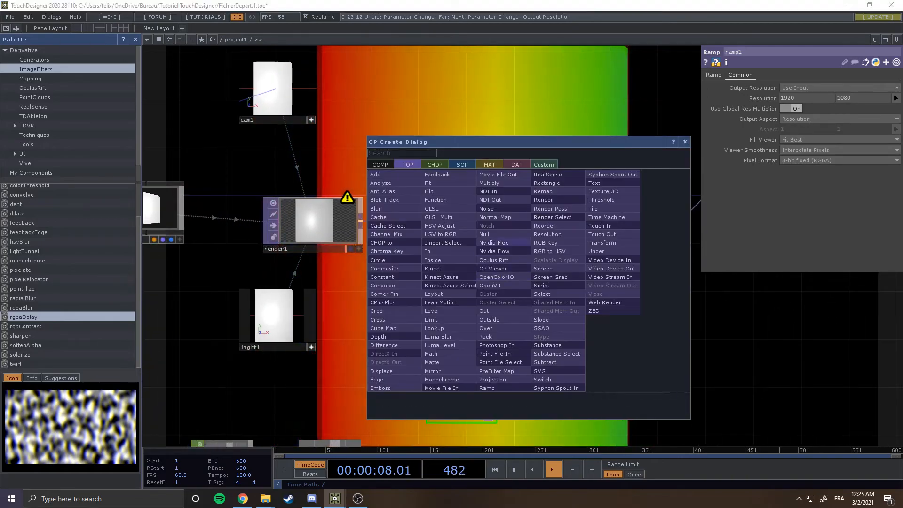
{"action": "key", "text": "Escape"}
{"action": "left_click_drag", "start_coordinate": [491, 309], "coordinate": [504, 285]}
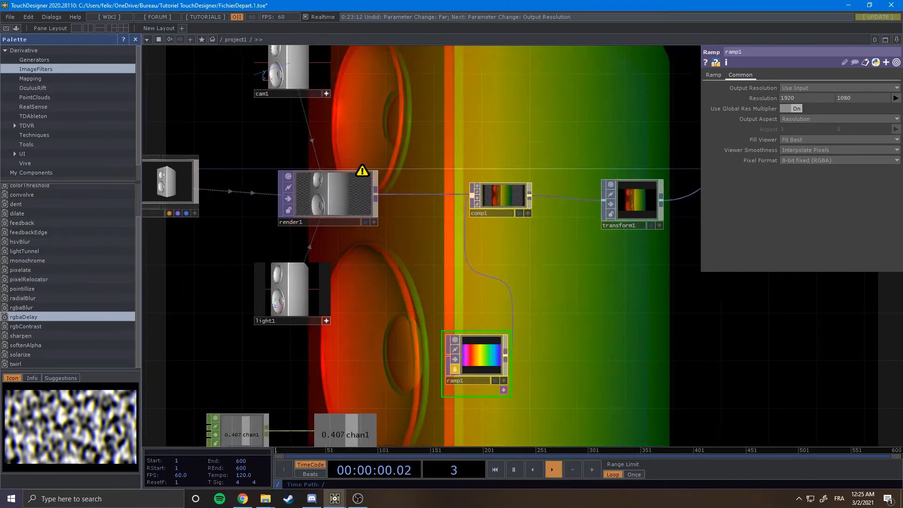
Switch ramp1's output resolution back to 256 by 256.
{"action": "scroll", "coordinate": [557, 250], "scroll_direction": "down", "scroll_amount": 10}
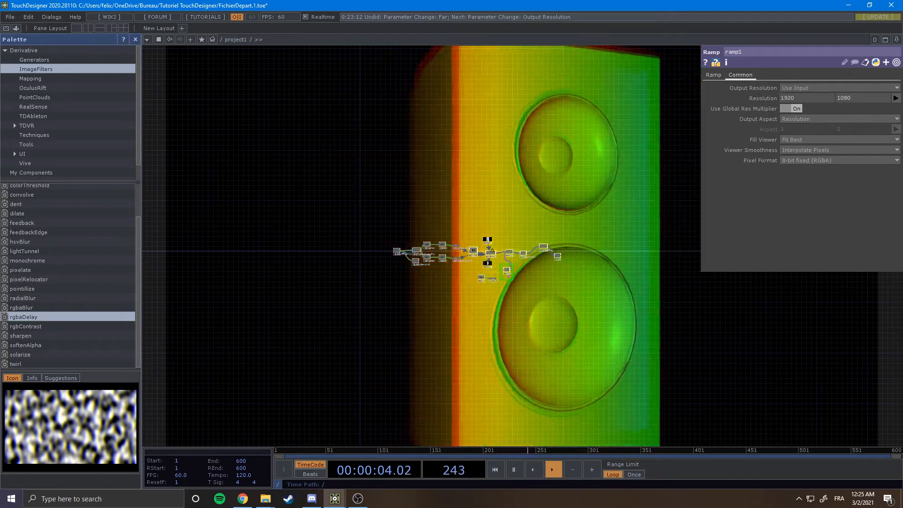
{"action": "scroll", "coordinate": [522, 189], "scroll_direction": "up", "scroll_amount": 5}
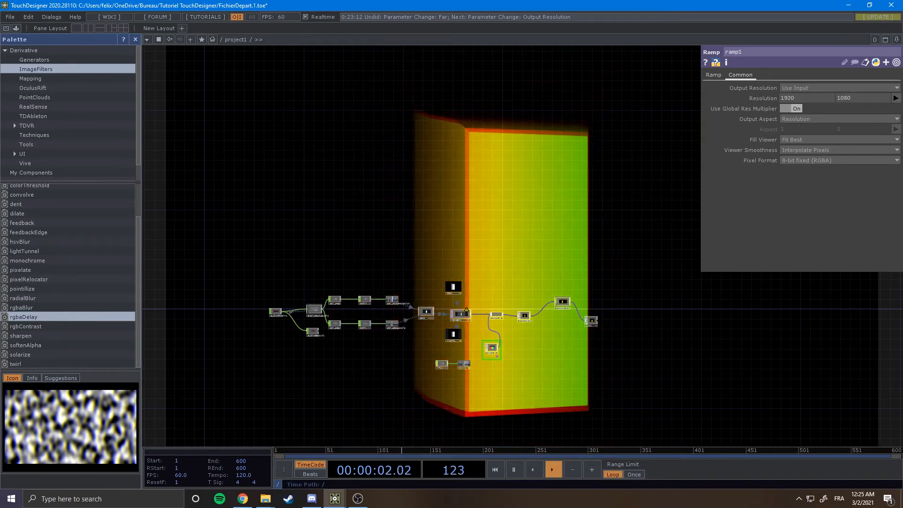
{"action": "scroll", "coordinate": [487, 328], "scroll_direction": "up", "scroll_amount": 3}
{"action": "left_click_drag", "start_coordinate": [549, 373], "coordinate": [518, 263]}
{"action": "scroll", "coordinate": [517, 264], "scroll_direction": "up", "scroll_amount": 3}
{"action": "left_click", "coordinate": [896, 98]}
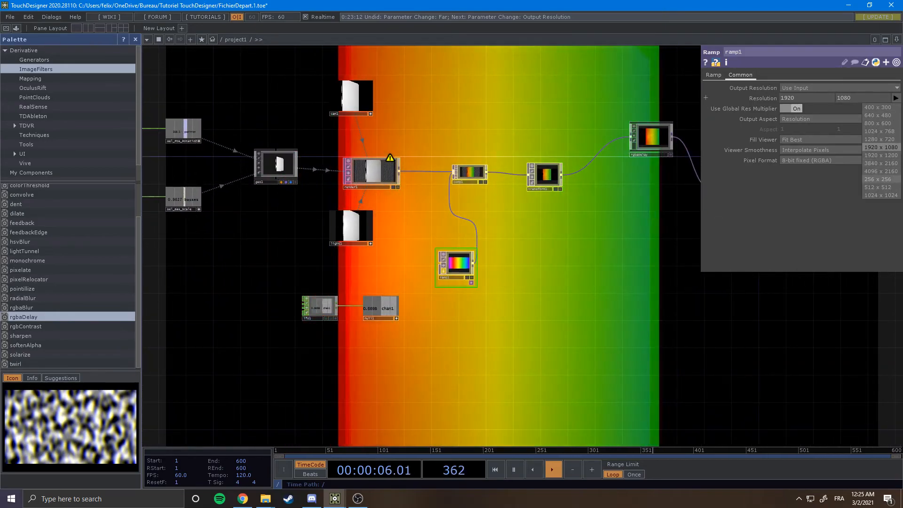
{"action": "left_click", "coordinate": [880, 179]}
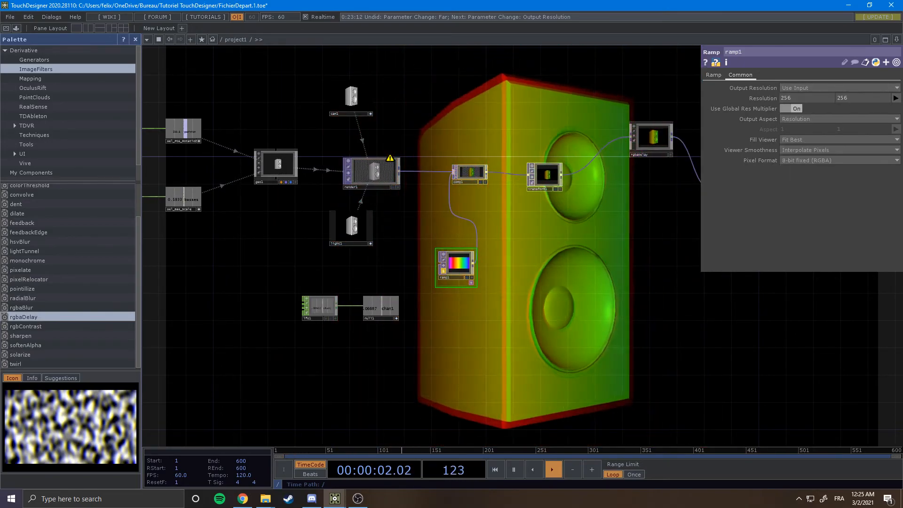
Unlock ramp1, discarding its locked changes, and set its output resolution to 1280 by 720.
{"action": "scroll", "coordinate": [428, 268], "scroll_direction": "up", "scroll_amount": 4}
{"action": "left_click", "coordinate": [459, 277]}
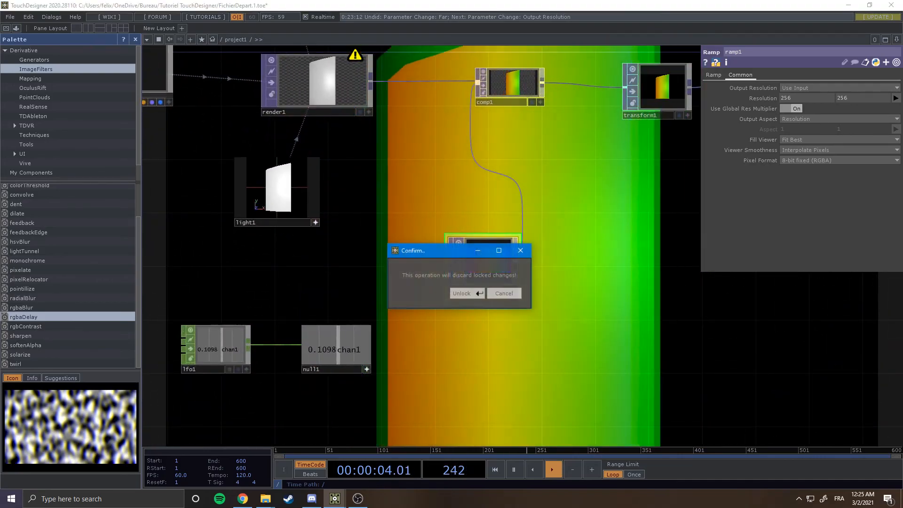
{"action": "key", "text": "Return"}
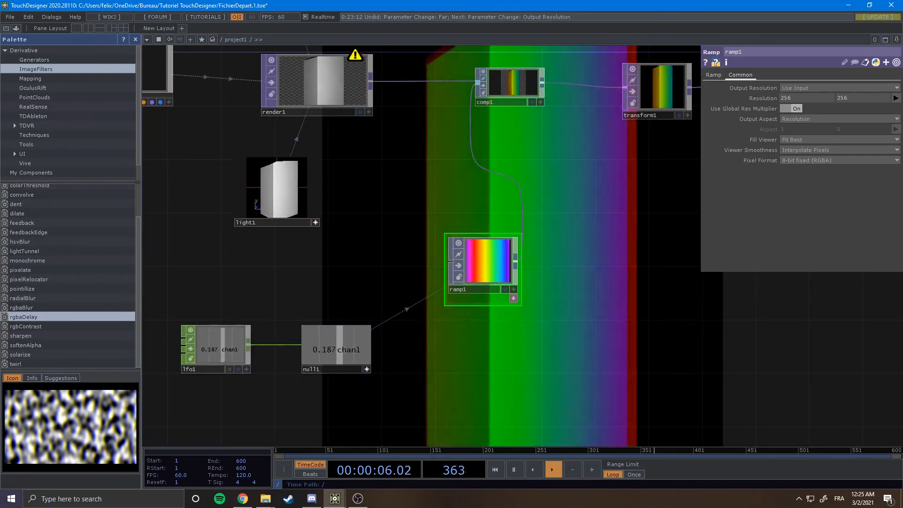
{"action": "scroll", "coordinate": [647, 217], "scroll_direction": "down", "scroll_amount": 6}
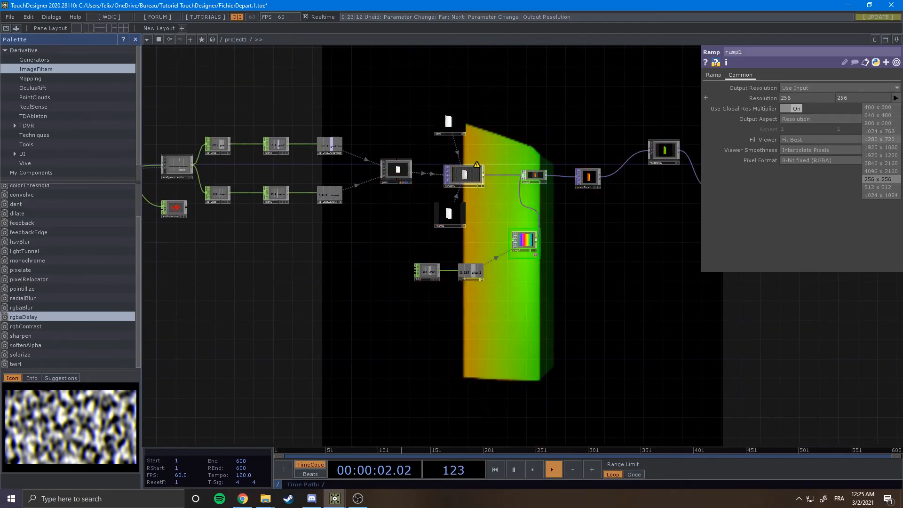
{"action": "scroll", "coordinate": [661, 240], "scroll_direction": "down", "scroll_amount": 5}
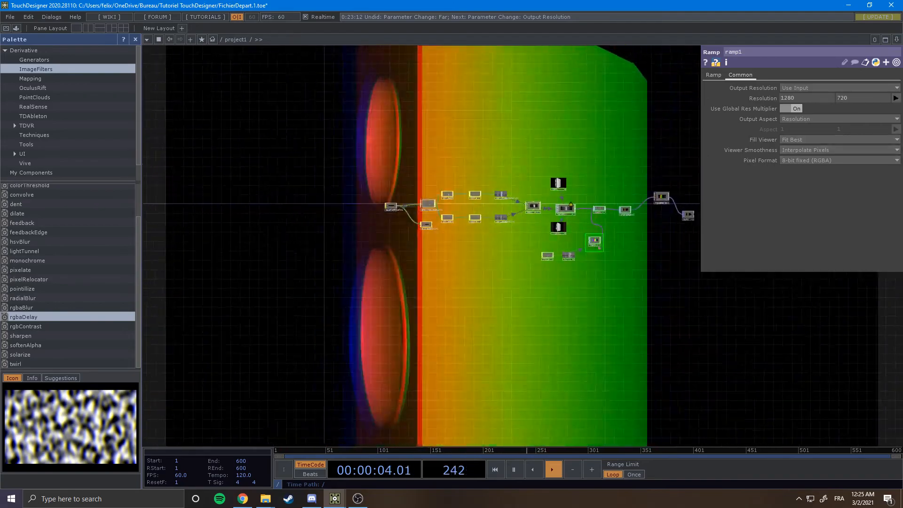
{"action": "left_click_drag", "start_coordinate": [661, 240], "coordinate": [650, 240]}
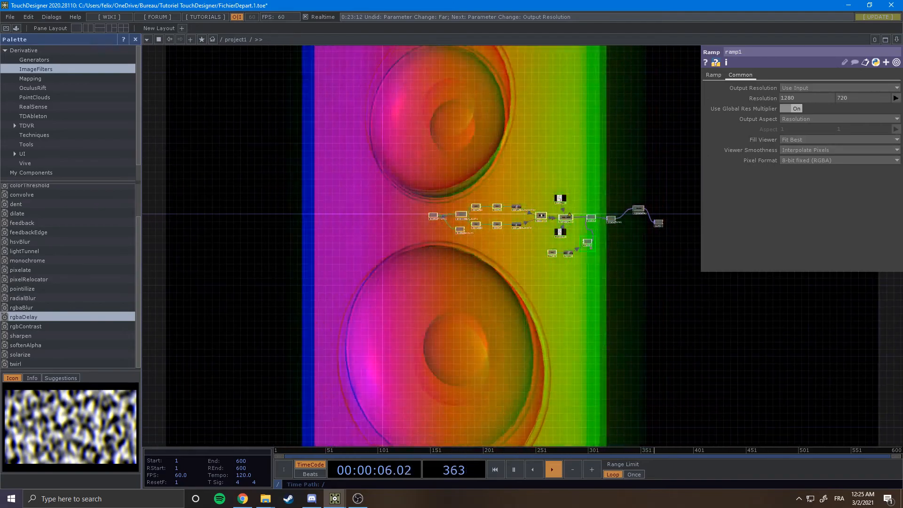
{"action": "scroll", "coordinate": [660, 221], "scroll_direction": "up", "scroll_amount": 8}
{"action": "scroll", "coordinate": [535, 248], "scroll_direction": "up", "scroll_amount": 4}
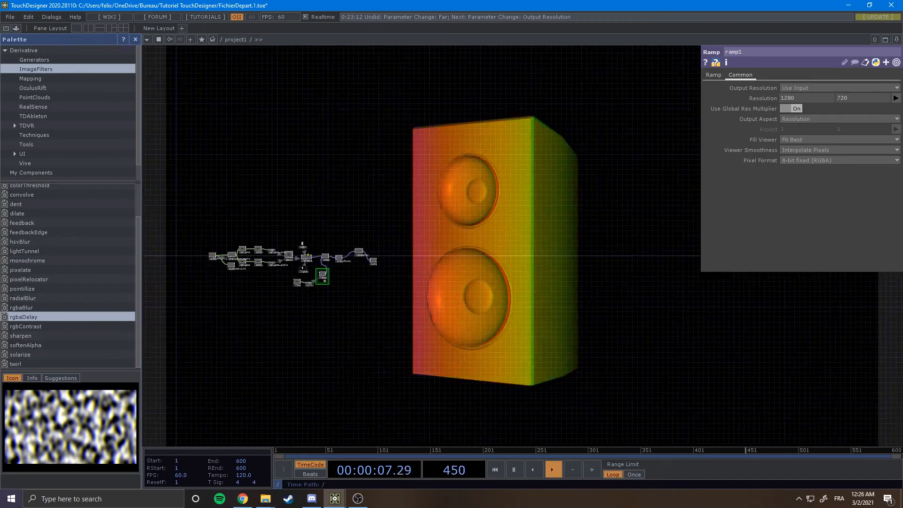
{"action": "left_click_drag", "start_coordinate": [489, 254], "coordinate": [445, 289]}
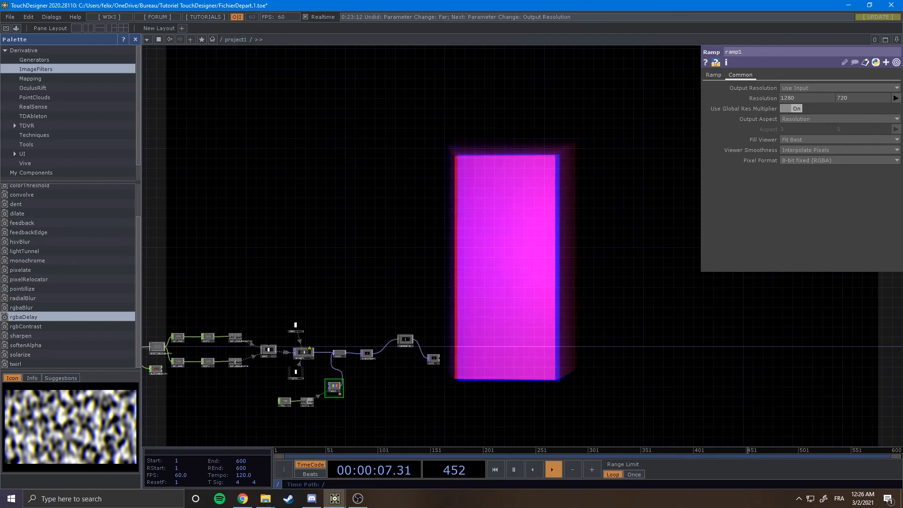
{"action": "left_click_drag", "start_coordinate": [376, 292], "coordinate": [364, 276]}
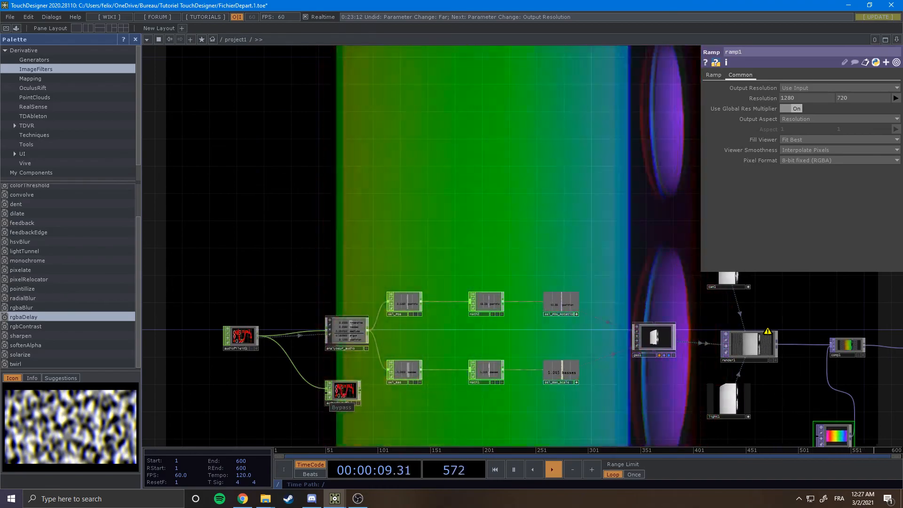
{"action": "scroll", "coordinate": [202, 353], "scroll_direction": "down", "scroll_amount": 5}
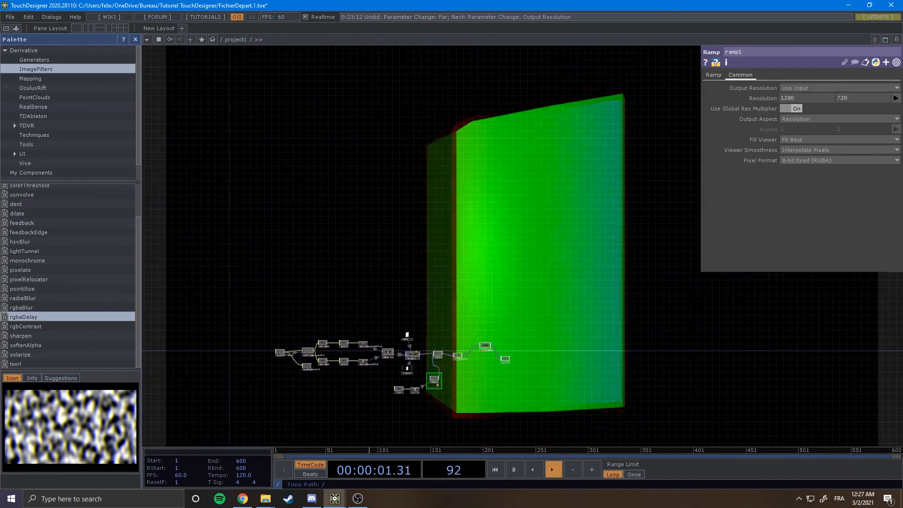